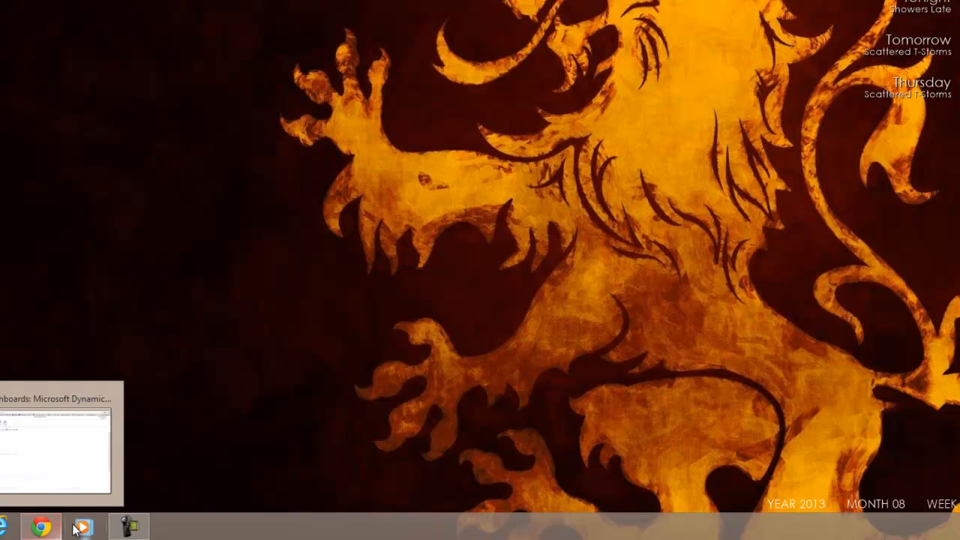
# Restore the Chrome window showing the Dynamics CRM Social Overview dashboard from the taskbar
pyautogui.click(53, 528)
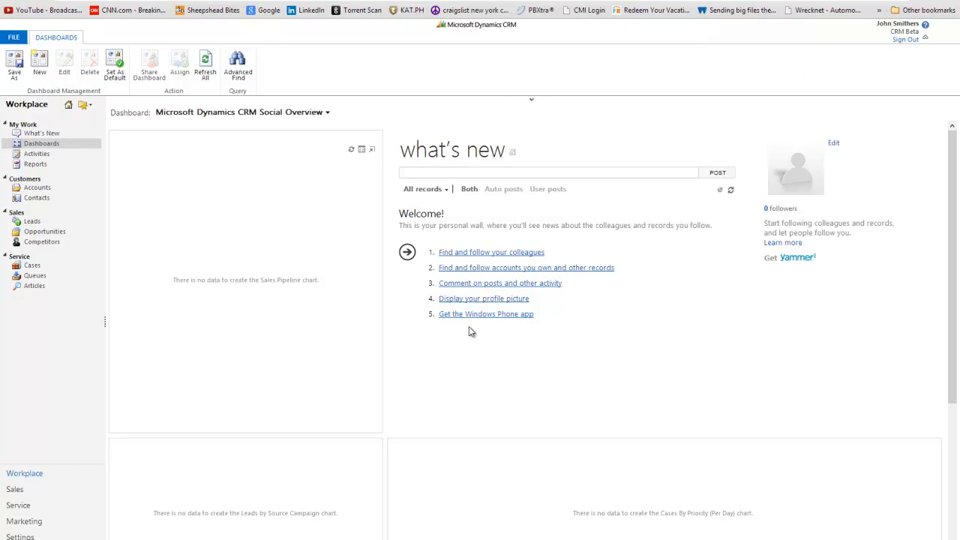
# Open the empty My Open Leads list under Sales > Leads
pyautogui.click(572, 366)
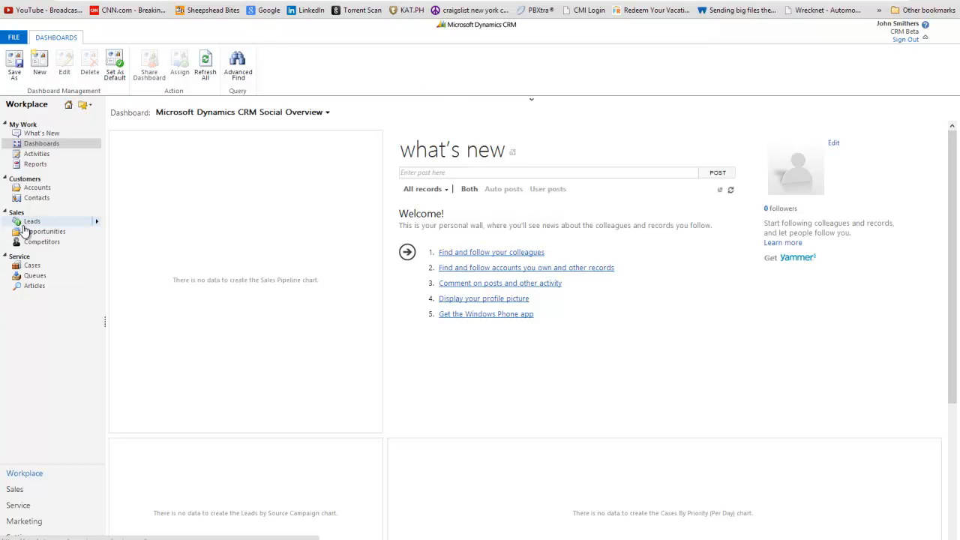
pyautogui.click(31, 222)
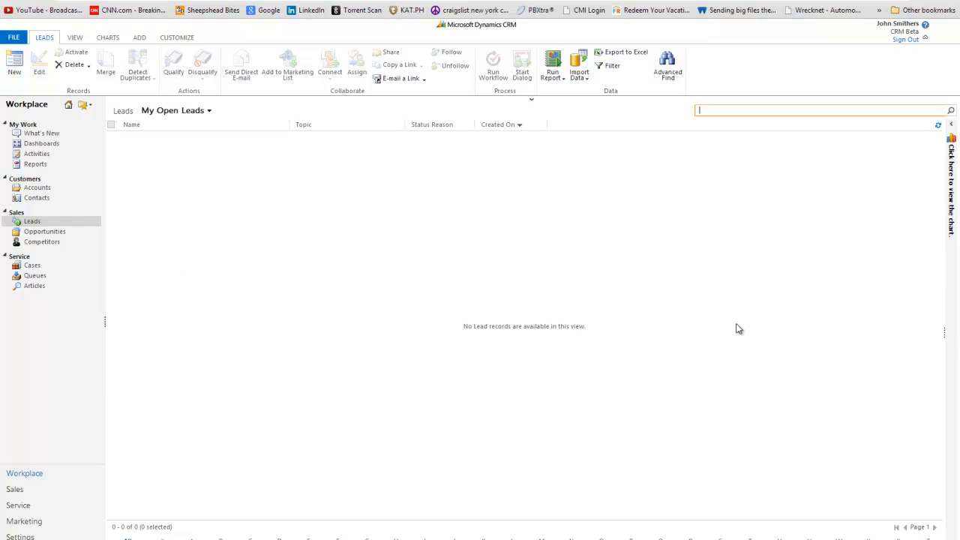
pyautogui.click(33, 153)
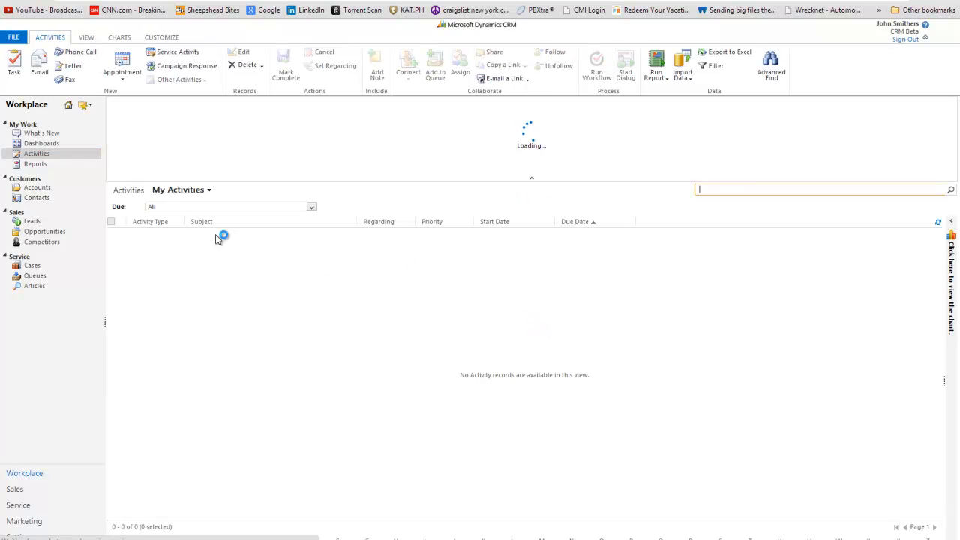
pyautogui.click(123, 73)
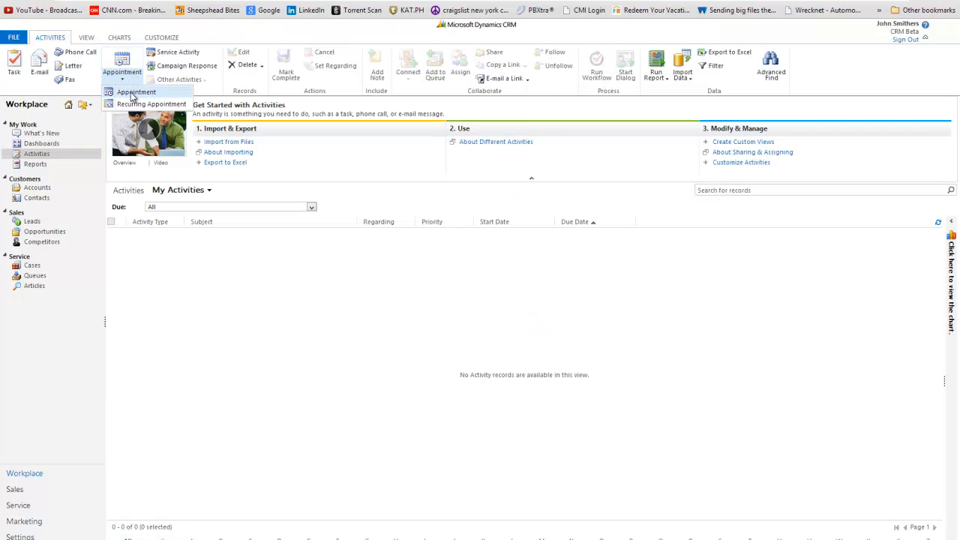
pyautogui.click(528, 381)
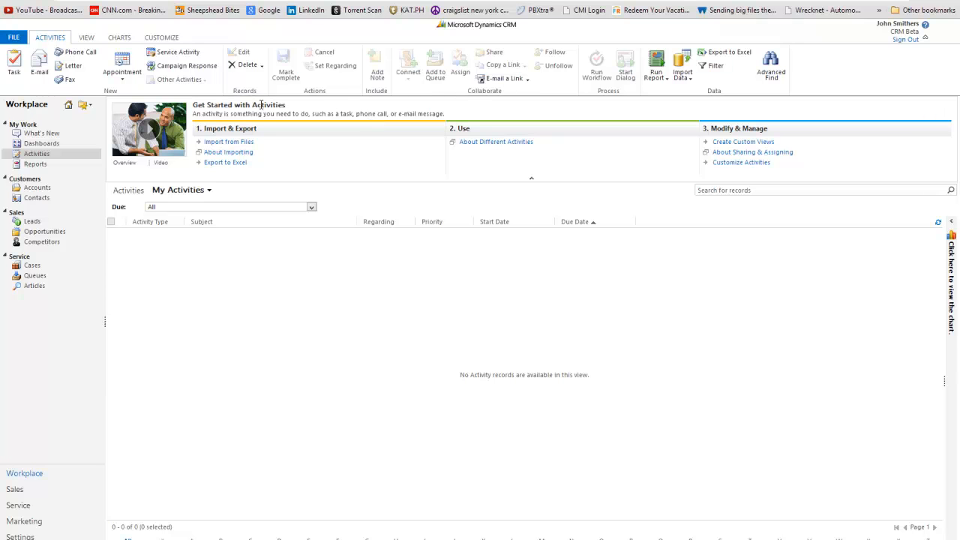
pyautogui.click(532, 178)
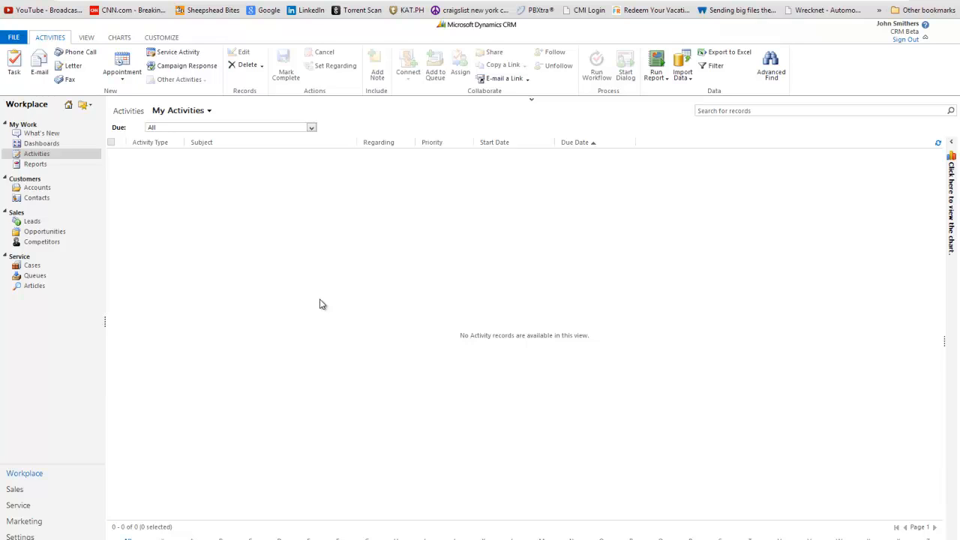
pyautogui.click(363, 248)
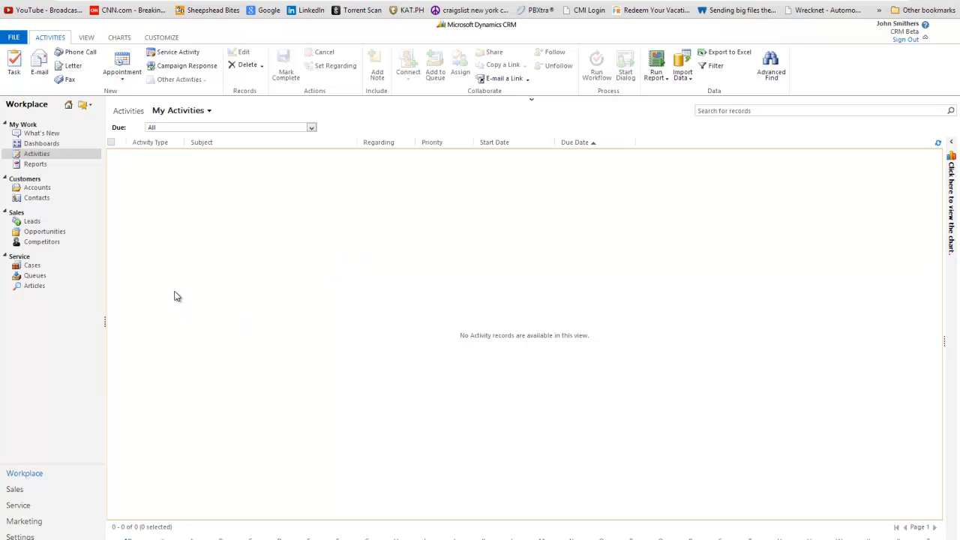
pyautogui.click(24, 480)
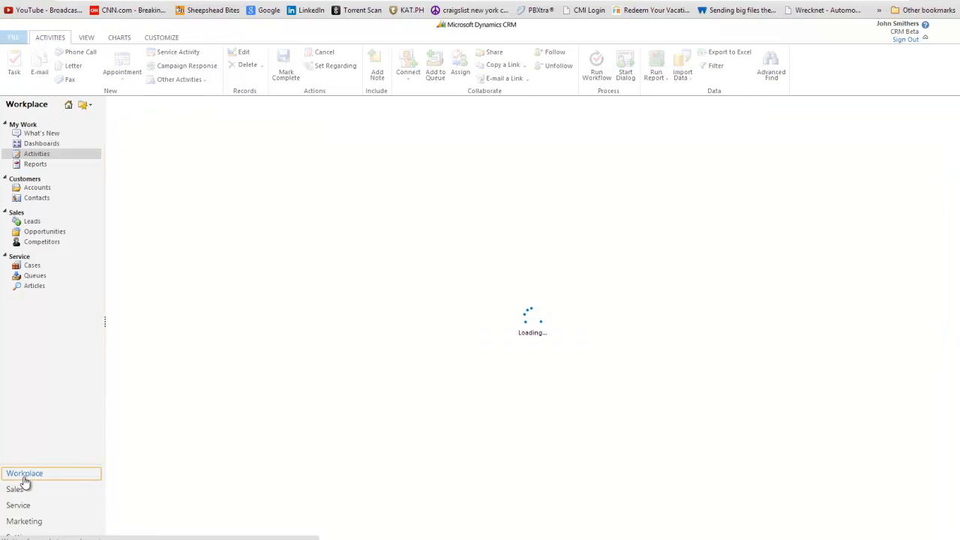
pyautogui.click(41, 222)
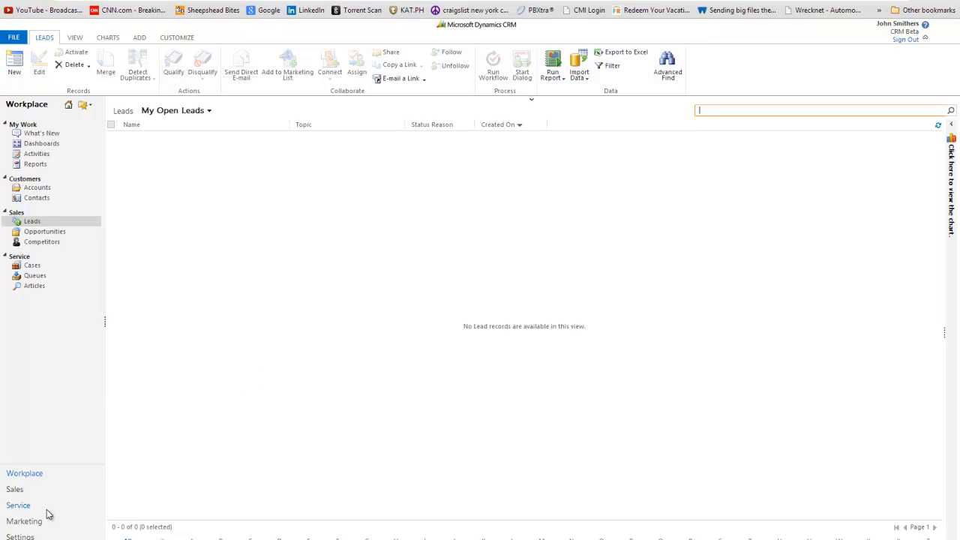
# Go through Settings > Customizations > Customize the System to reach the Default Solution
pyautogui.click(21, 535)
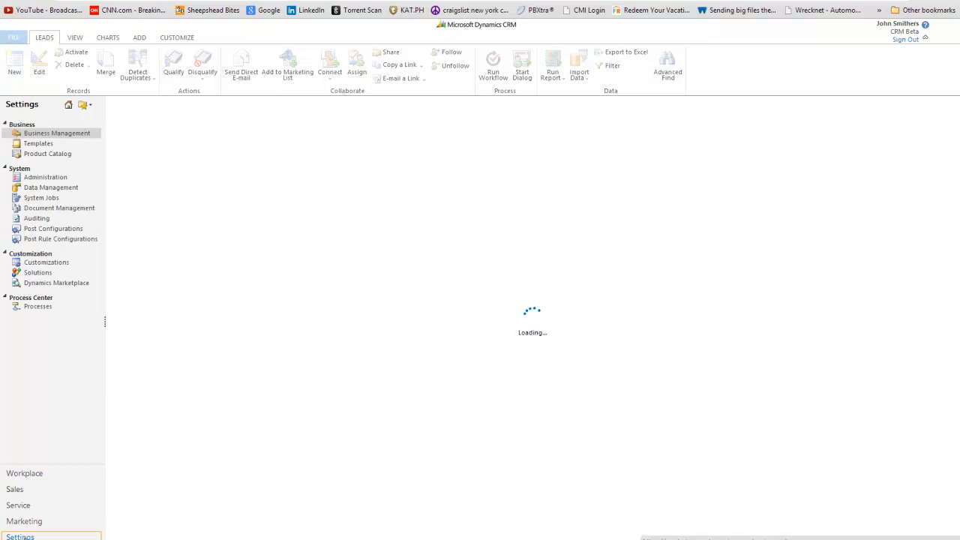
pyautogui.click(35, 307)
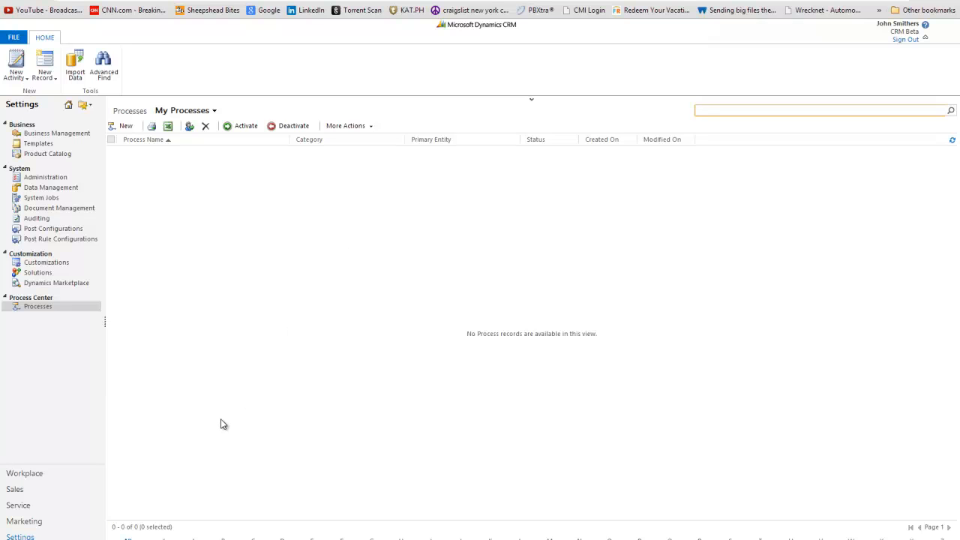
pyautogui.click(60, 263)
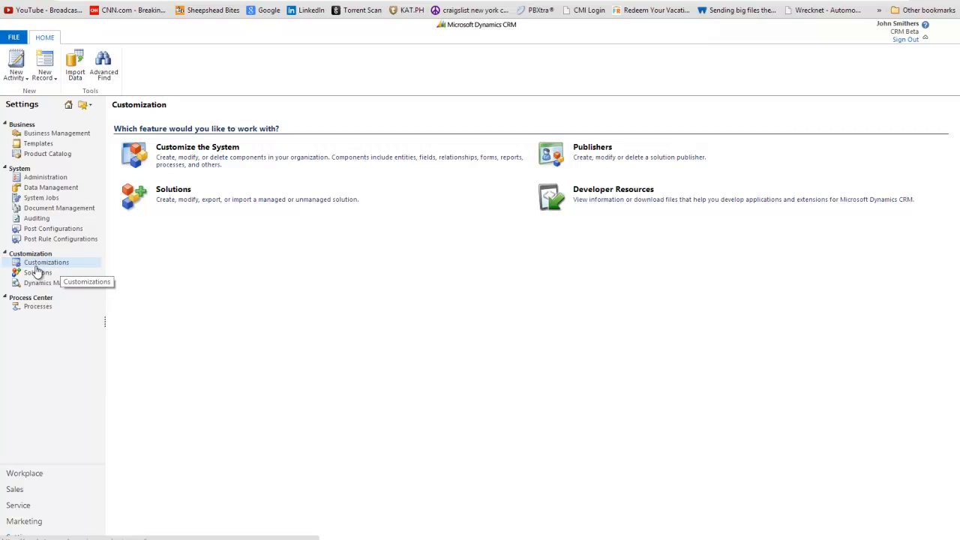
pyautogui.click(196, 154)
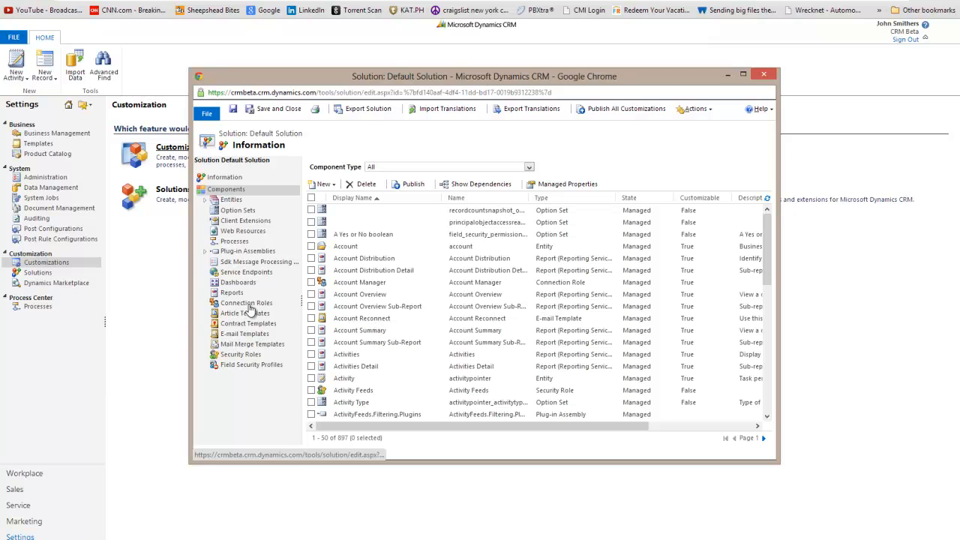
# Select Processes in the Default Solution tree and start a New process
pyautogui.click(236, 243)
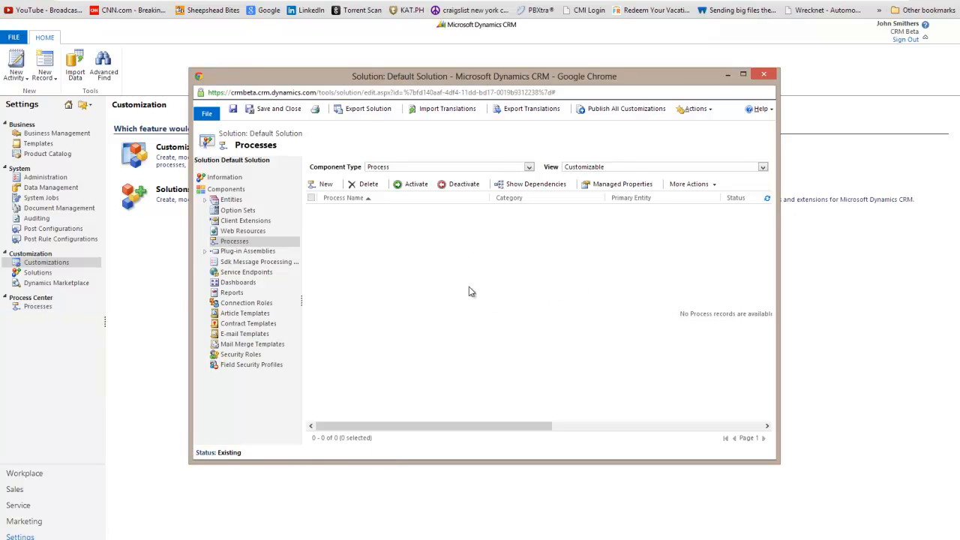
pyautogui.click(398, 287)
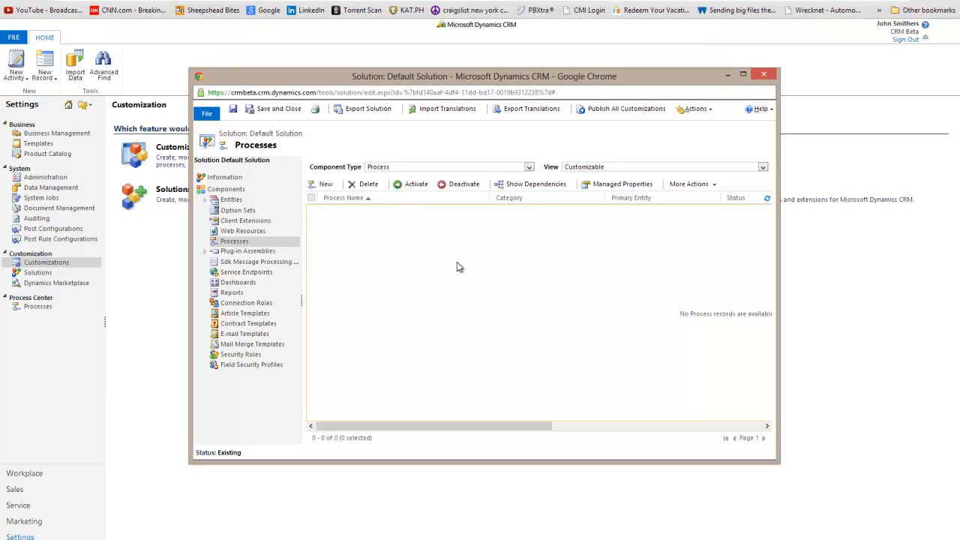
pyautogui.click(323, 185)
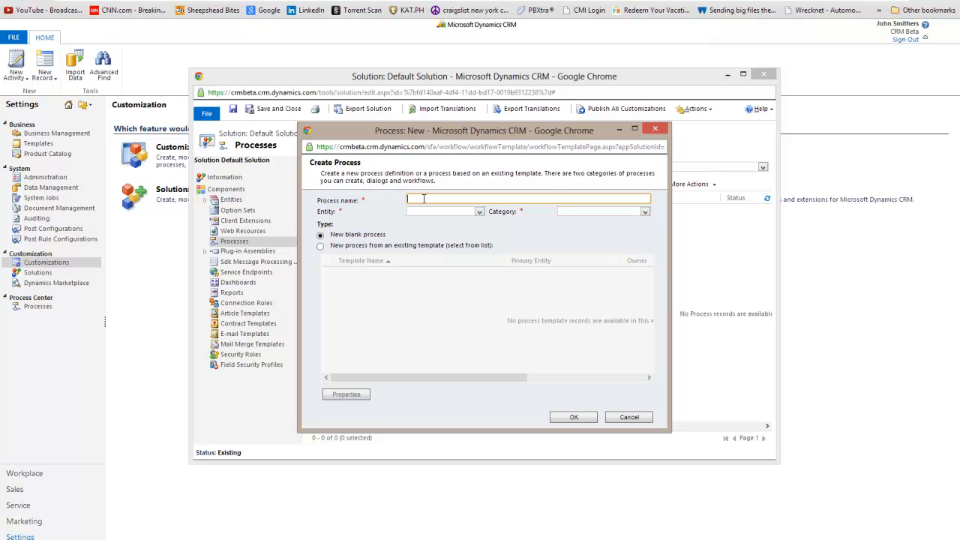
# Create a new blank Workflow process named 'Taking a Lead' on the Lead entity
pyautogui.write('Taking a Lea')
pyautogui.press('BackSpace')
pyautogui.write('ea')
pyautogui.click(345, 214)
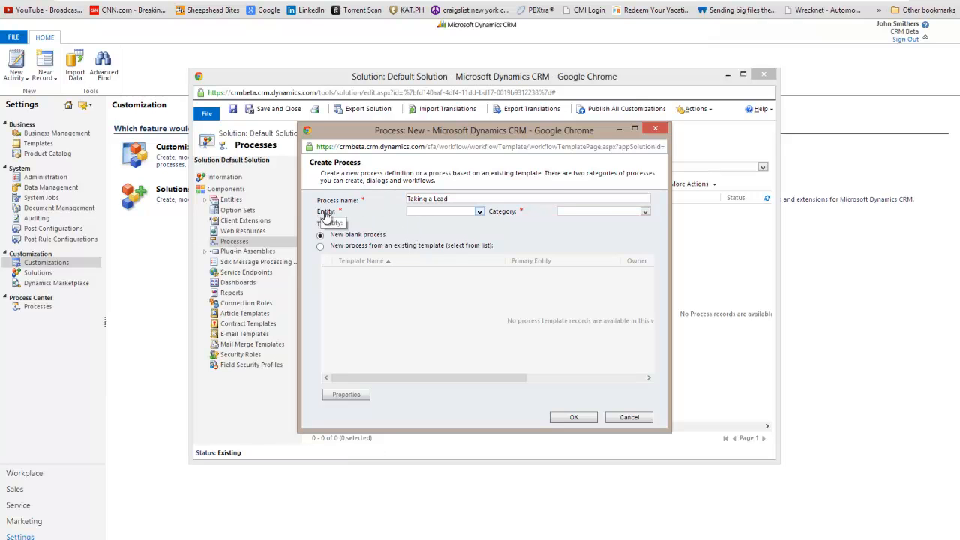
pyautogui.click(418, 213)
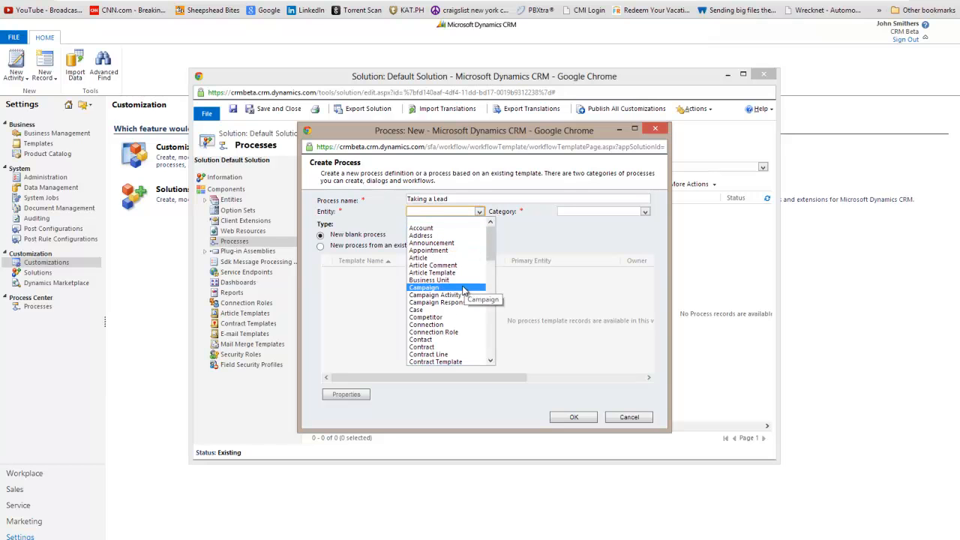
pyautogui.scroll(-8, 450, 300)
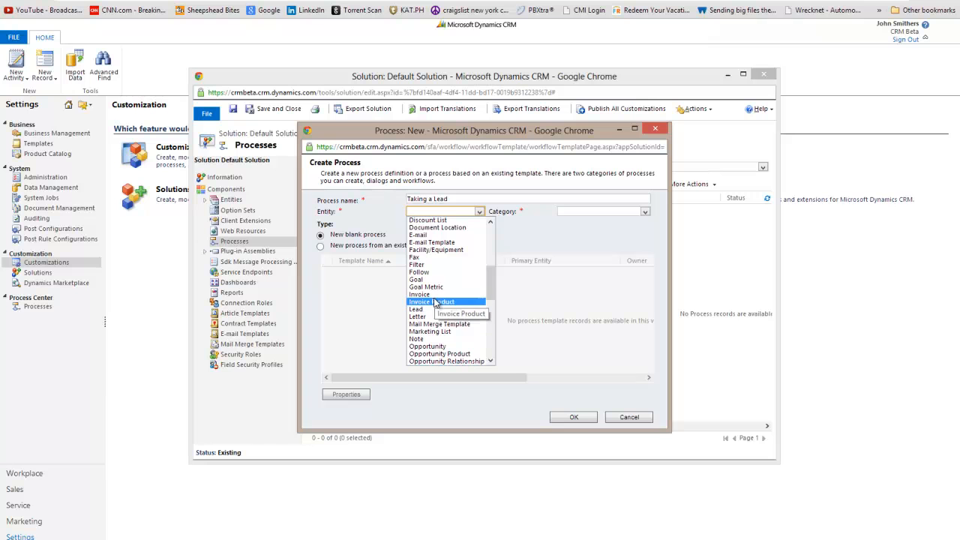
pyautogui.click(416, 309)
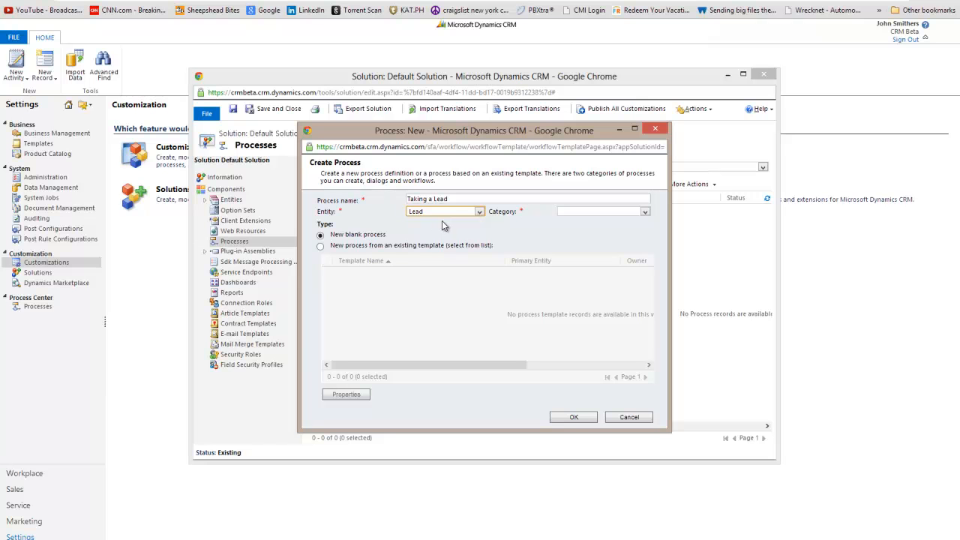
pyautogui.click(610, 211)
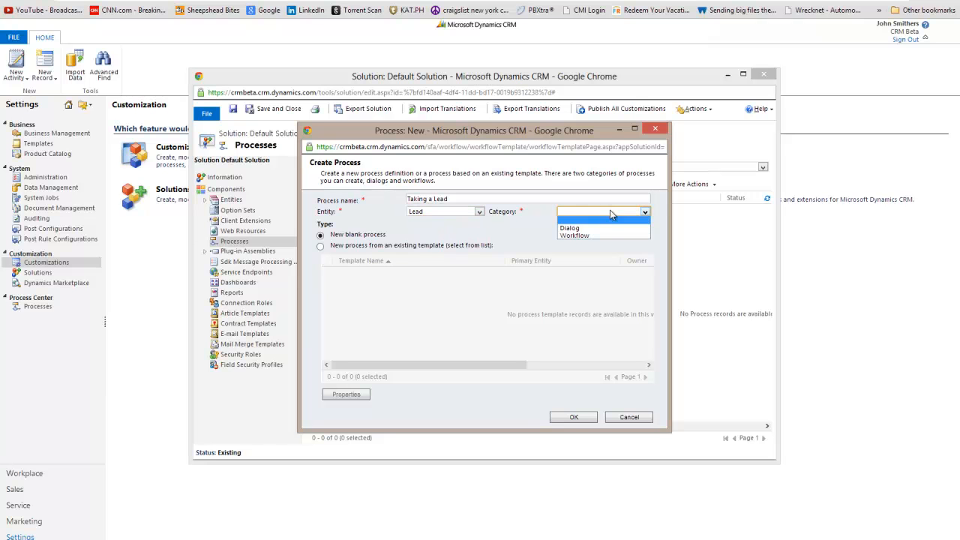
pyautogui.click(576, 235)
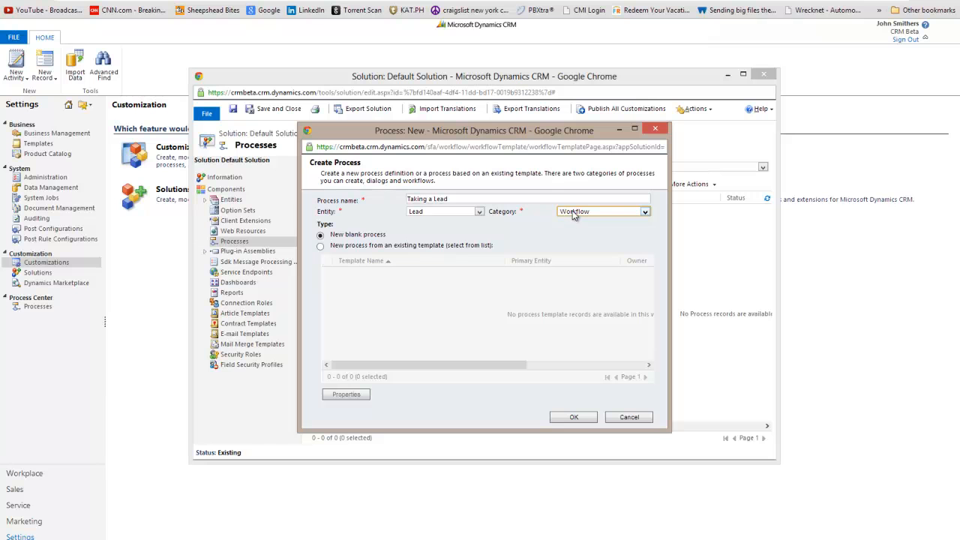
pyautogui.click(335, 236)
pyautogui.click(574, 420)
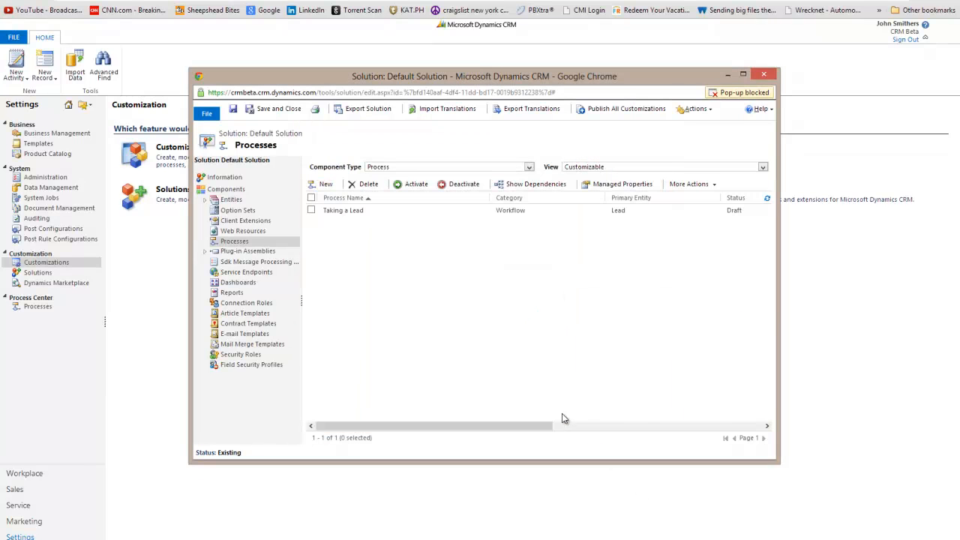
# Open the Taking a Lead workflow and set its scope to Organization
pyautogui.click(356, 213)
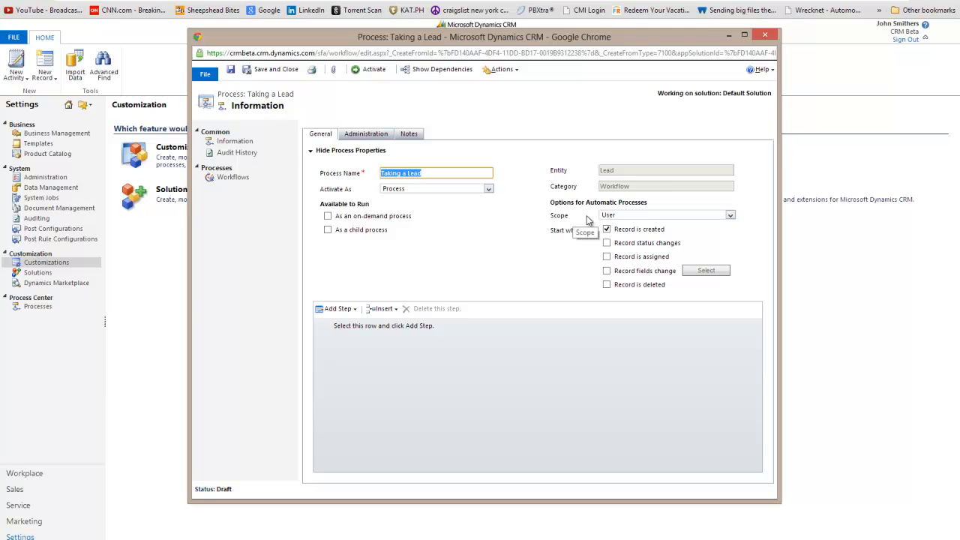
pyautogui.click(622, 216)
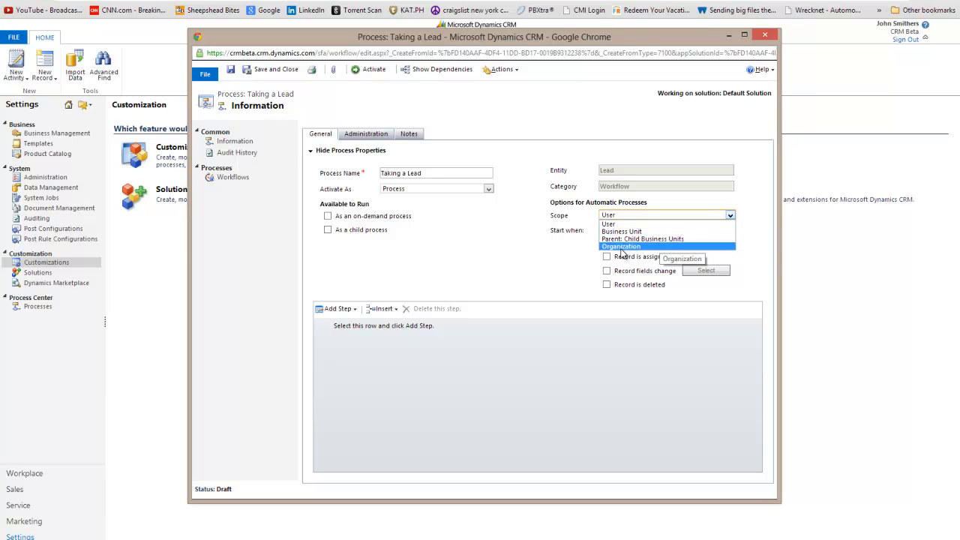
pyautogui.click(621, 247)
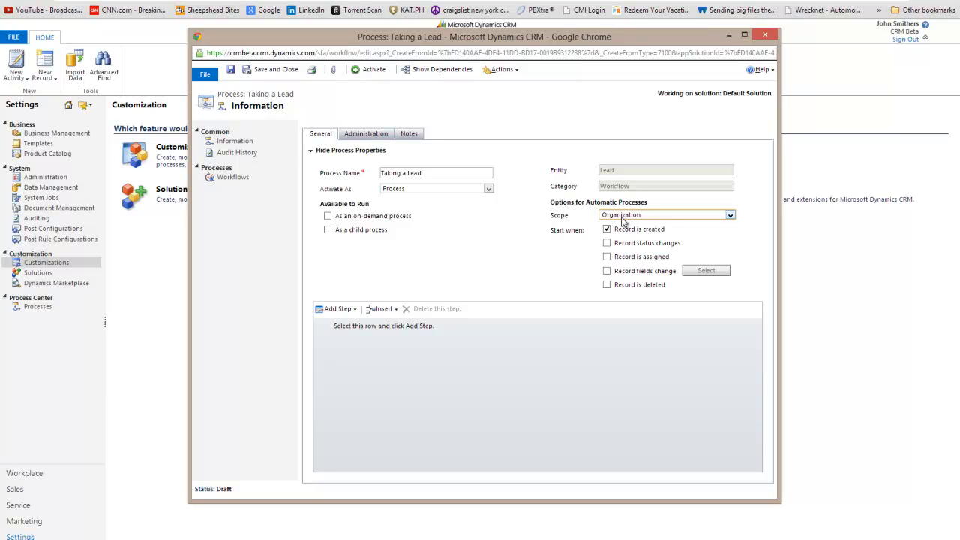
pyautogui.click(619, 216)
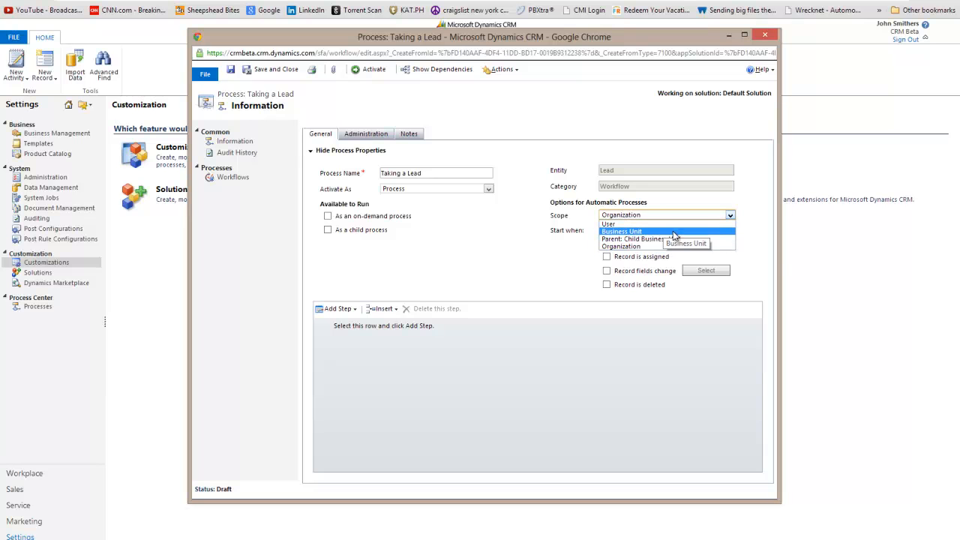
pyautogui.click(636, 246)
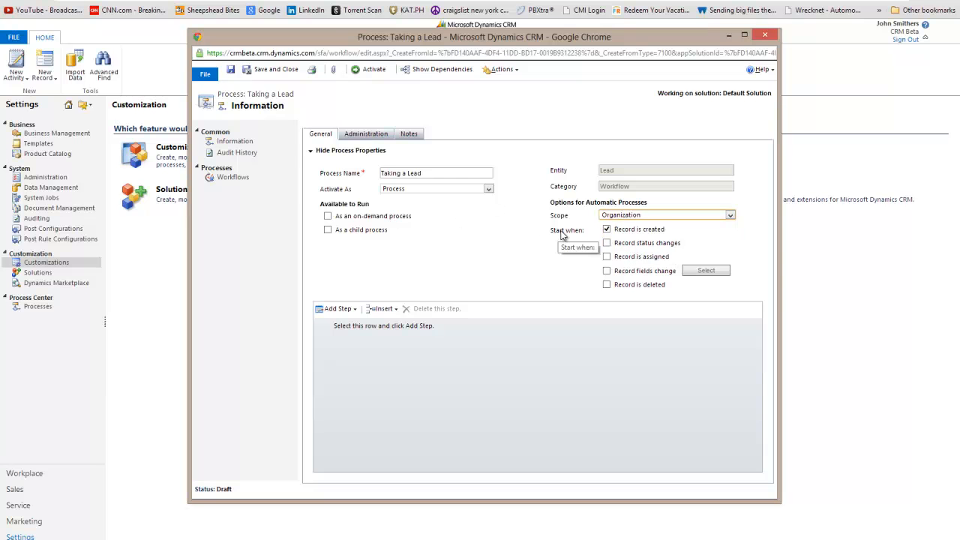
# Switch the start trigger from record creation to record assignment, briefly trying status changes
pyautogui.click(628, 235)
pyautogui.click(637, 246)
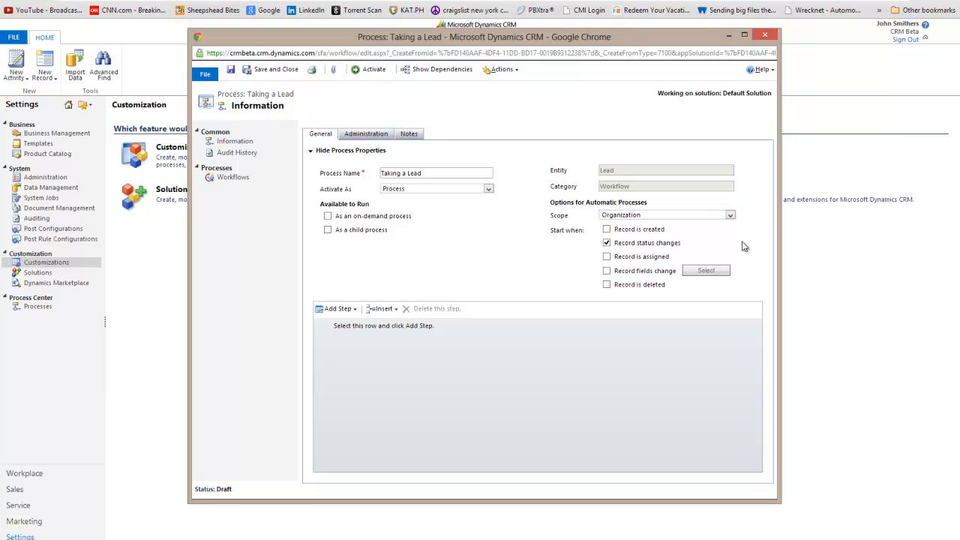
pyautogui.click(665, 245)
pyautogui.click(637, 257)
# Change the trigger to record fields change and tick the E-mail field to monitor
pyautogui.click(630, 258)
pyautogui.click(643, 272)
pyautogui.click(704, 273)
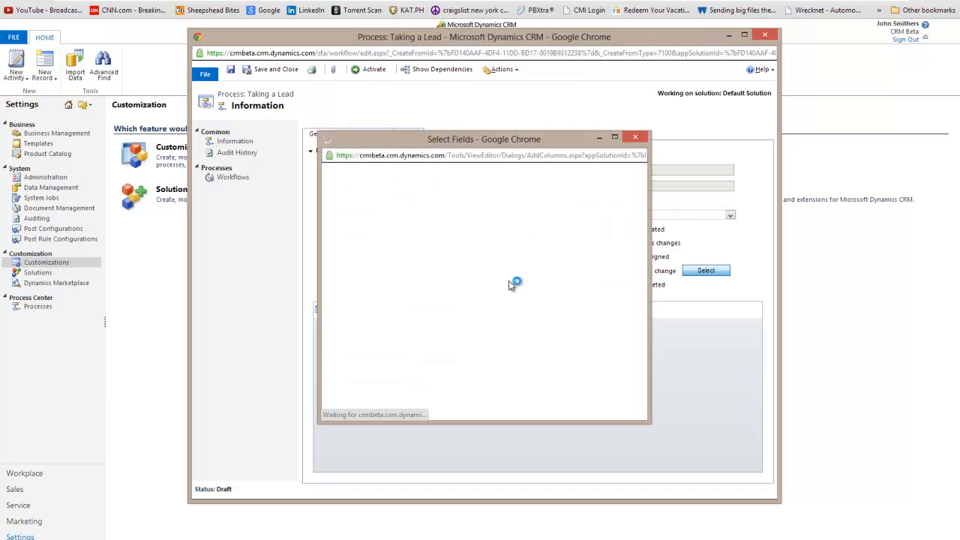
pyautogui.scroll(-15, 472, 294)
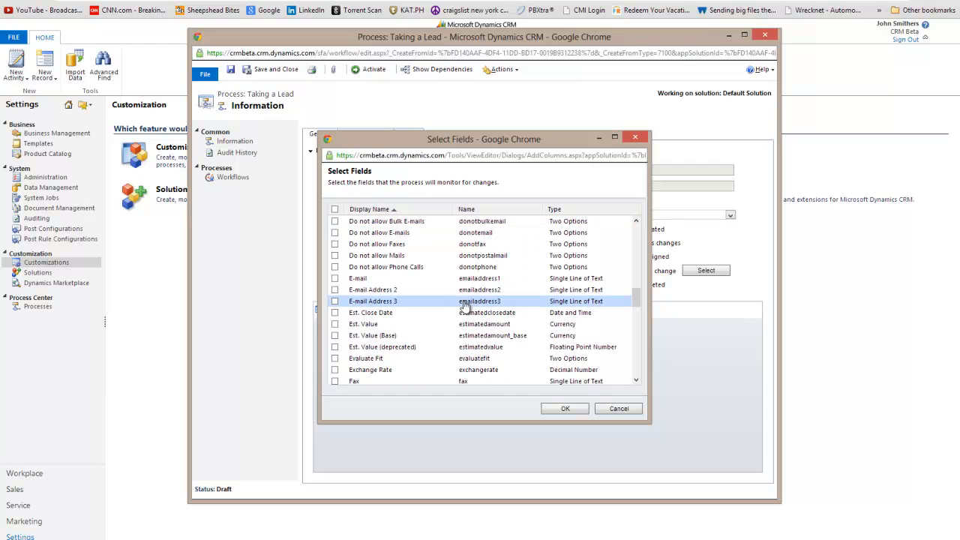
pyautogui.click(360, 279)
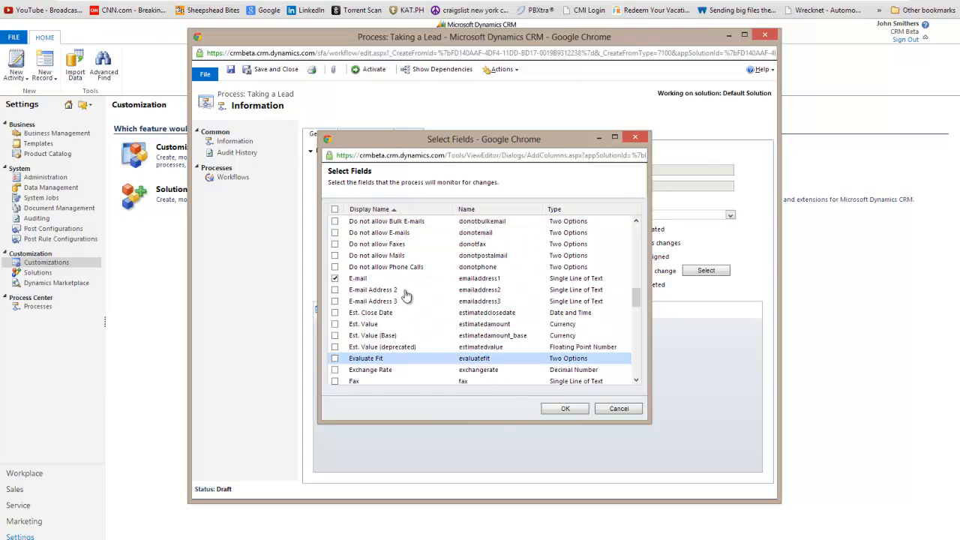
# Also tick Company Name, cancel the field list, and trigger on record deletion instead
pyautogui.scroll(-10, 450, 308)
pyautogui.scroll(-10, 435, 330)
pyautogui.scroll(6, 433, 330)
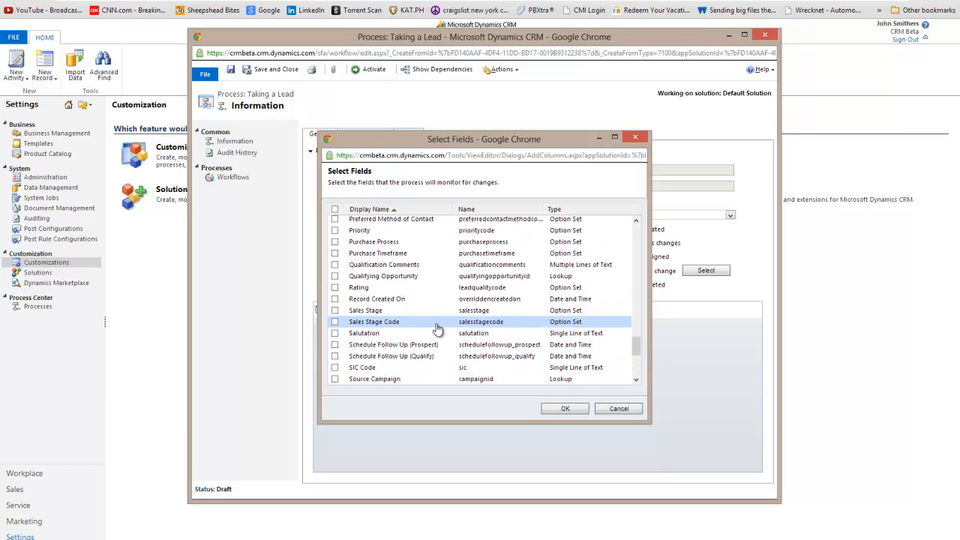
pyautogui.scroll(8, 440, 328)
pyautogui.scroll(5, 441, 328)
pyautogui.scroll(7, 444, 324)
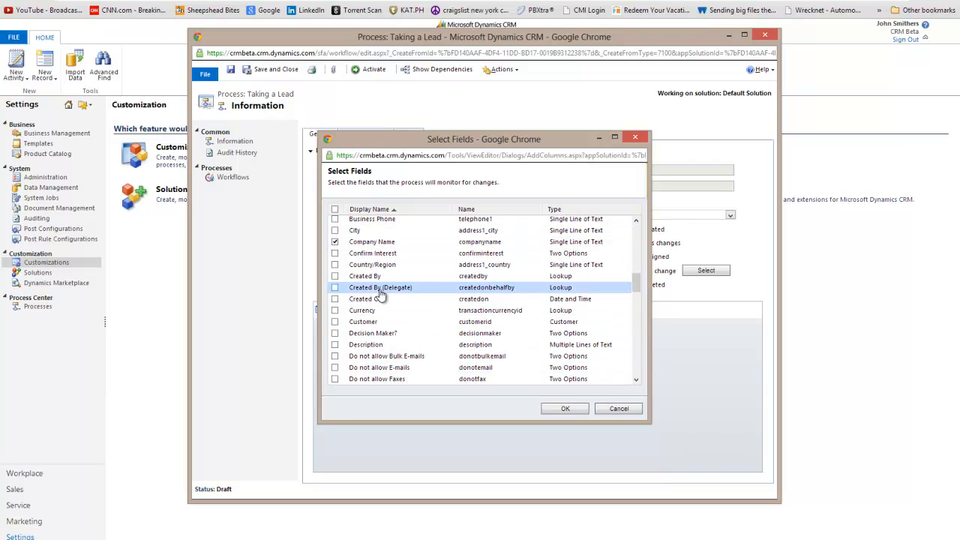
pyautogui.click(384, 244)
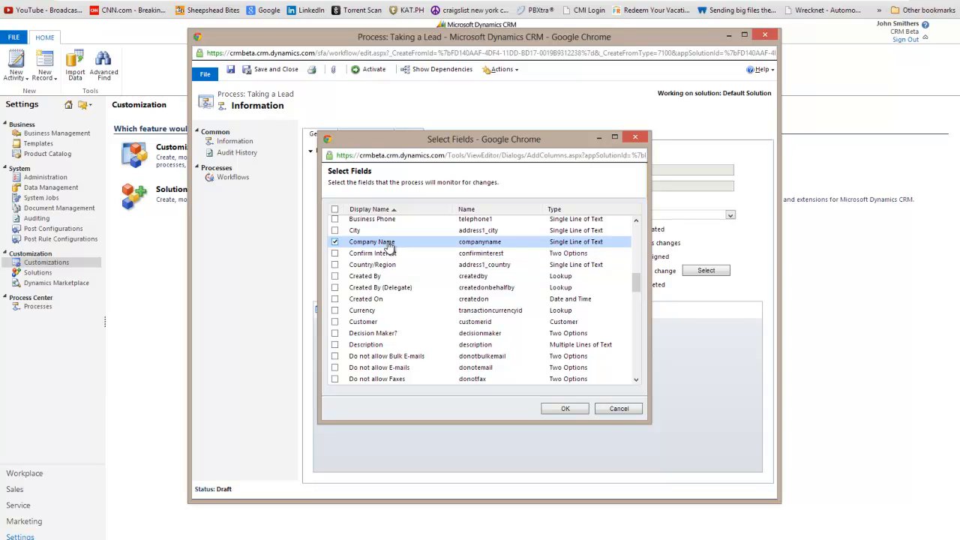
pyautogui.click(617, 410)
pyautogui.click(607, 284)
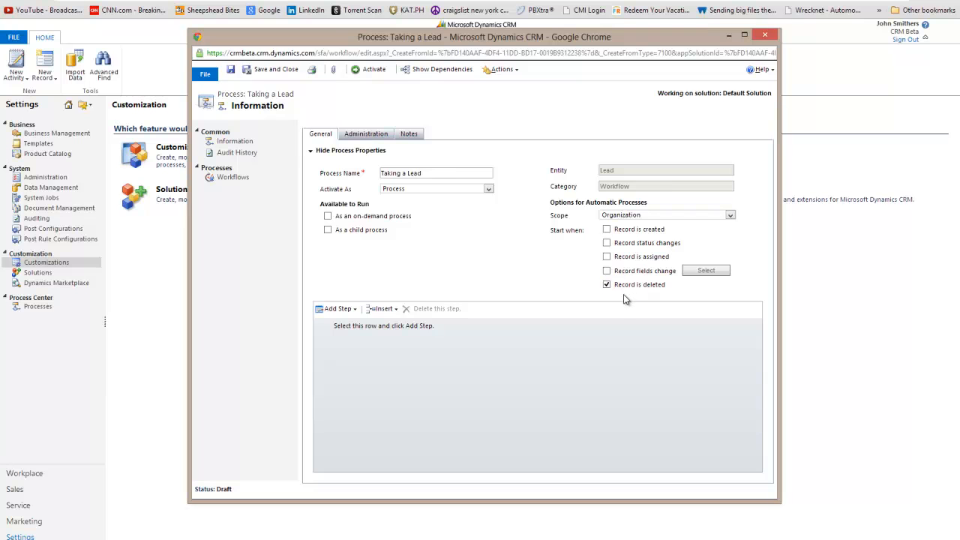
# Untick the record-deleted and record-created triggers and tick 'As a child process'
pyautogui.click(625, 288)
pyautogui.click(625, 231)
pyautogui.click(379, 231)
# Leave on-demand and child-process off and start the workflow when a record is created
pyautogui.click(376, 218)
pyautogui.click(373, 218)
pyautogui.click(370, 232)
pyautogui.click(367, 232)
pyautogui.click(634, 229)
pyautogui.click(647, 229)
pyautogui.click(624, 230)
# Show the Add Step dropdown listing the available step types
pyautogui.click(346, 309)
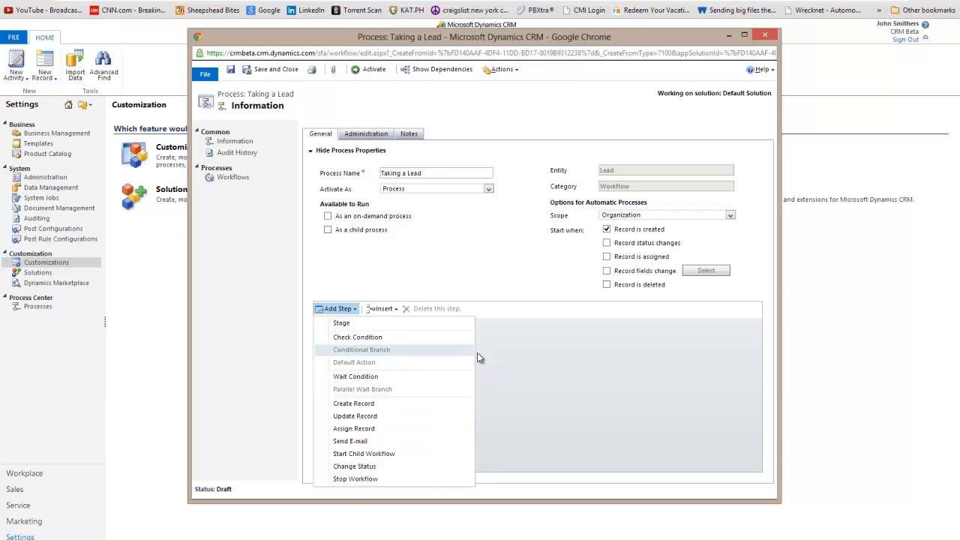
pyautogui.click(500, 365)
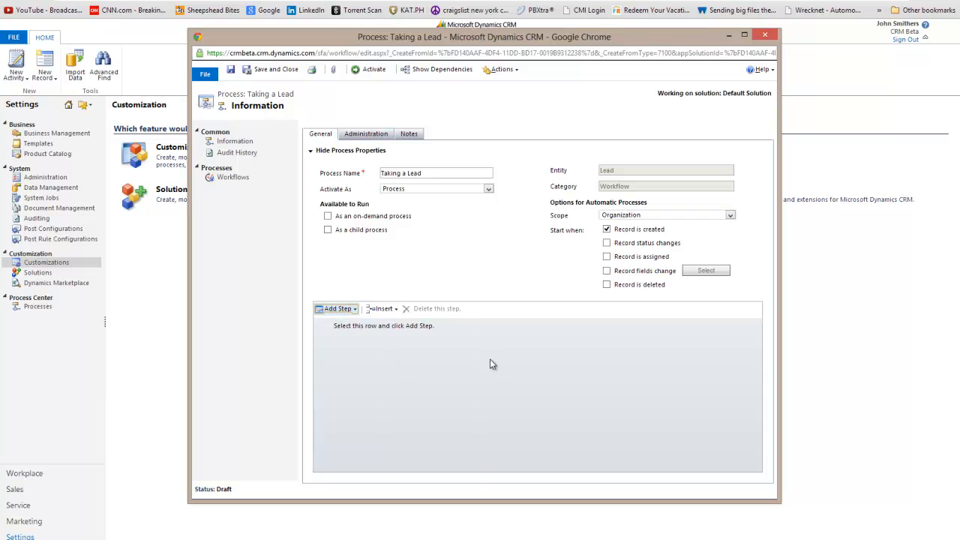
pyautogui.click(343, 310)
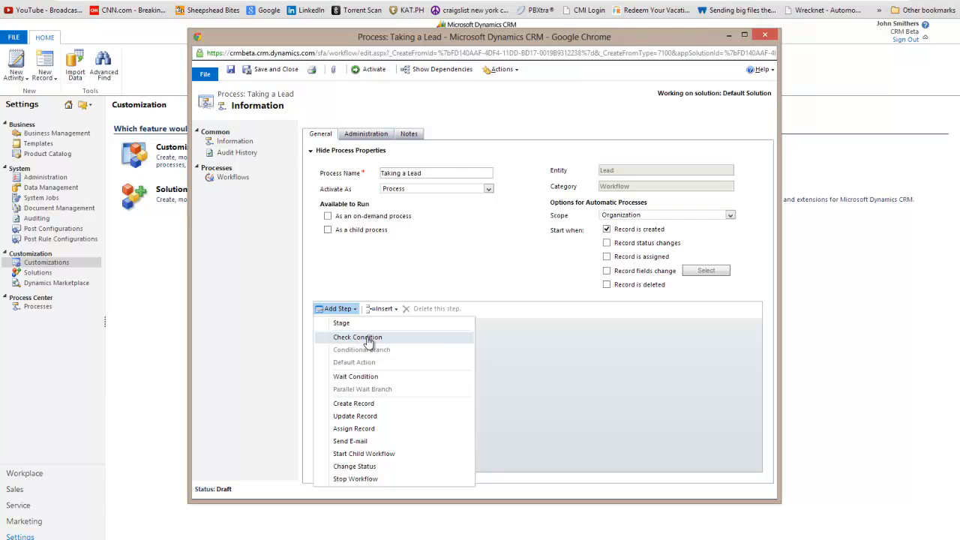
# Add a Check Condition step named 'Check for an e-mail address' and open its condition editor
pyautogui.click(371, 327)
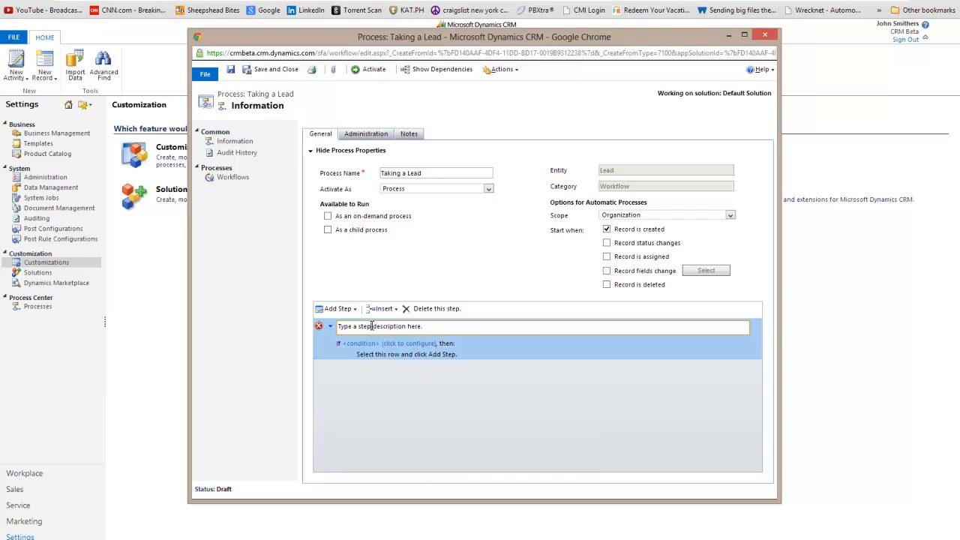
pyautogui.click(377, 326)
pyautogui.write('Check for an e-mail address')
pyautogui.click(379, 344)
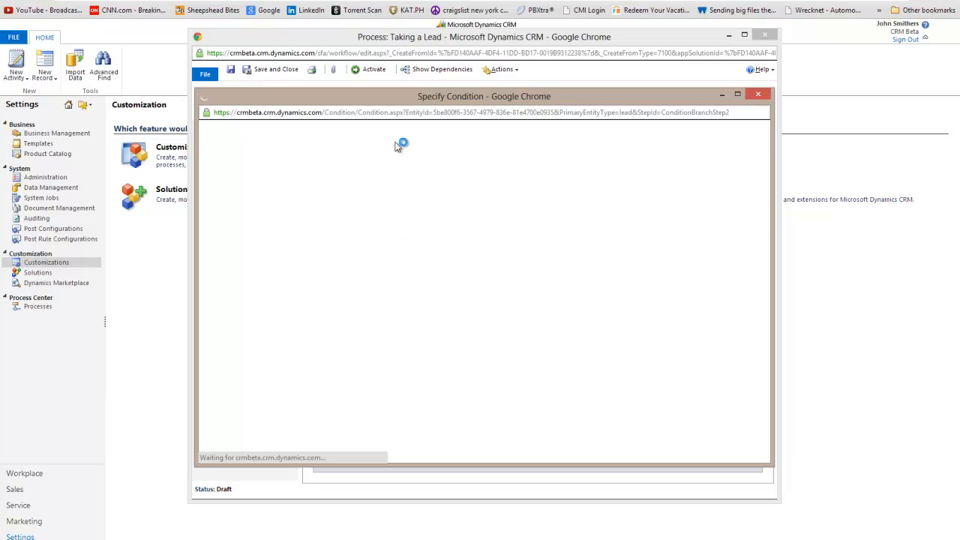
# Move the condition window aside and point the condition at the Lead's E-mail field
pyautogui.moveTo(413, 102); pyautogui.dragTo(373, 136)
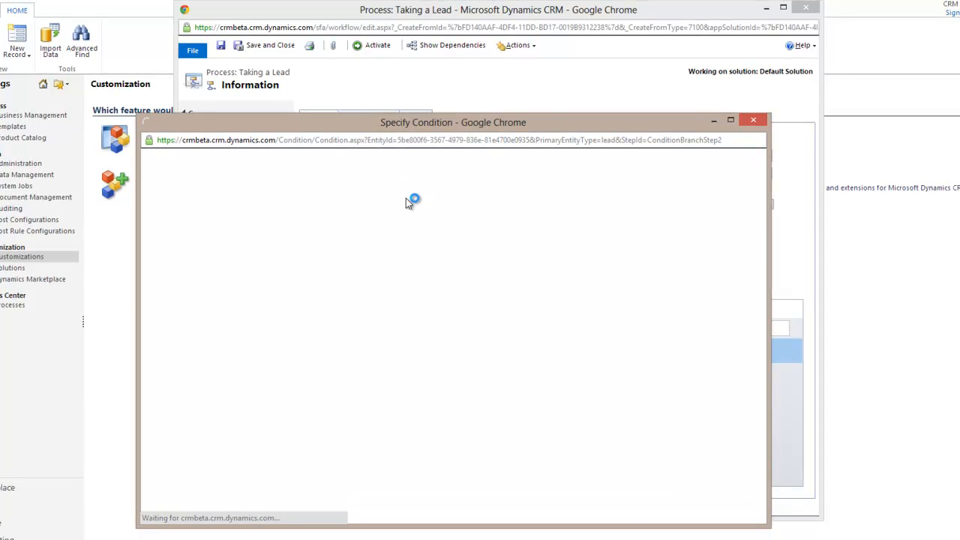
pyautogui.moveTo(391, 123); pyautogui.dragTo(444, 93)
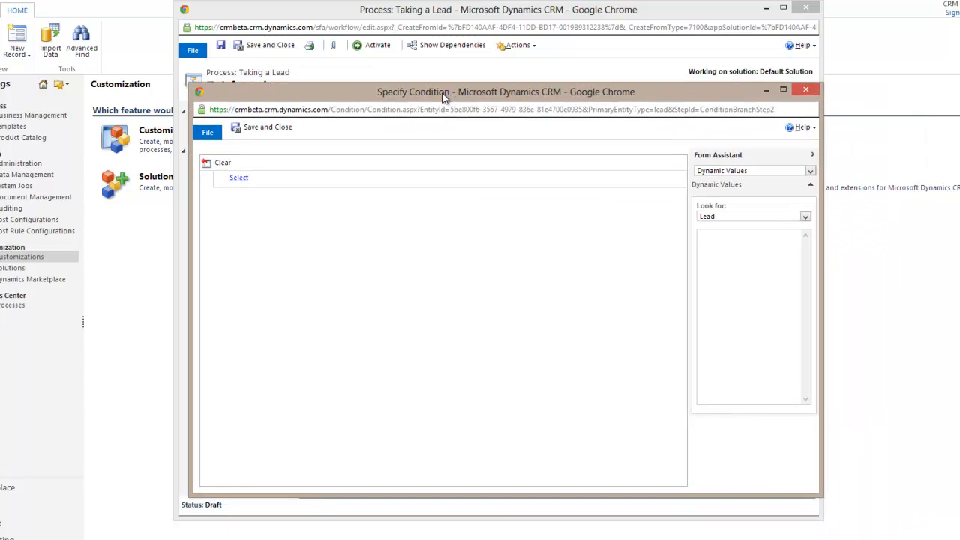
pyautogui.click(274, 176)
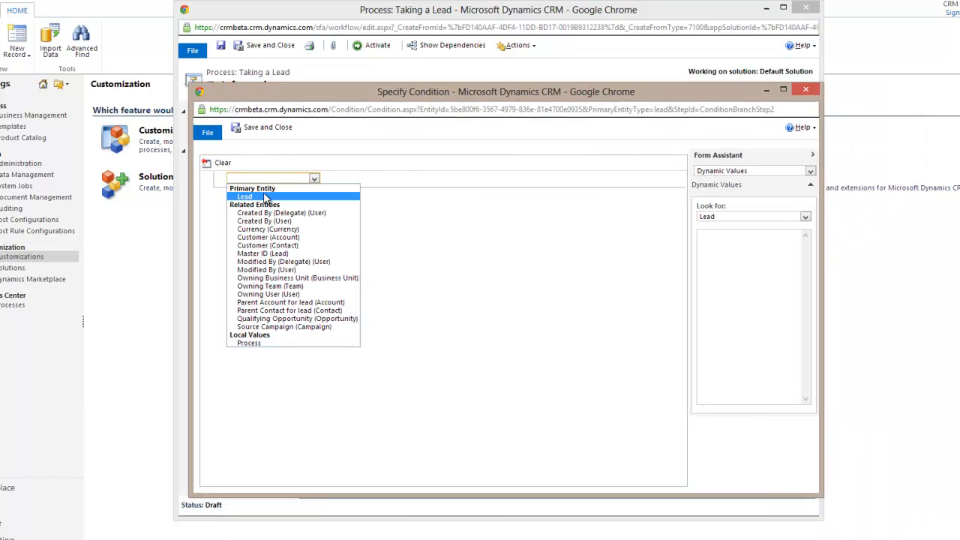
pyautogui.click(267, 197)
pyautogui.click(346, 179)
pyautogui.scroll(-8, 366, 270)
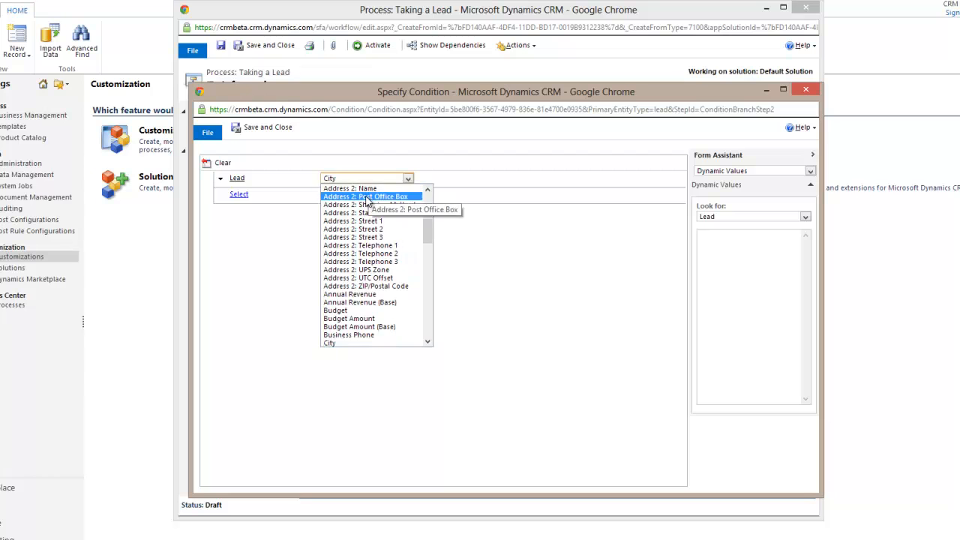
pyautogui.scroll(-5, 366, 274)
pyautogui.scroll(2, 356, 244)
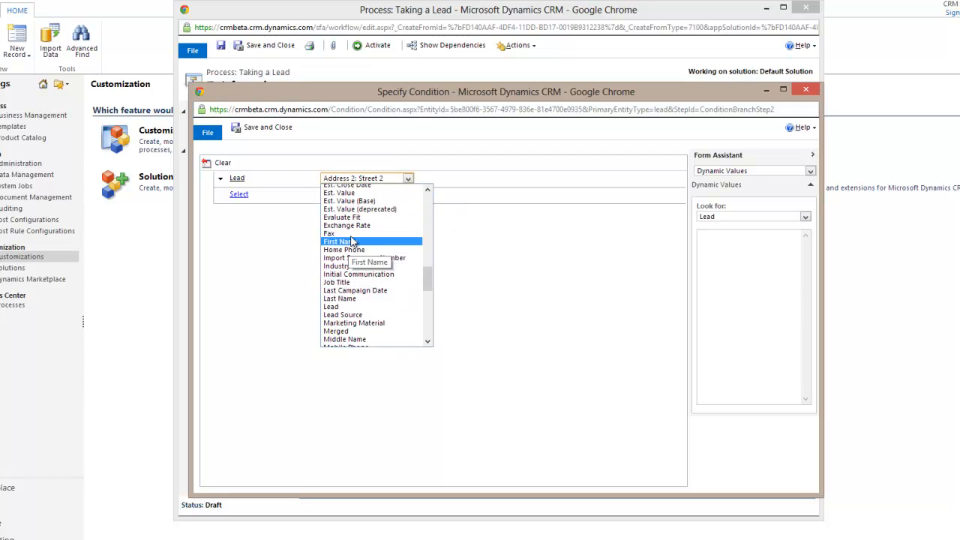
pyautogui.scroll(3, 351, 242)
pyautogui.click(351, 227)
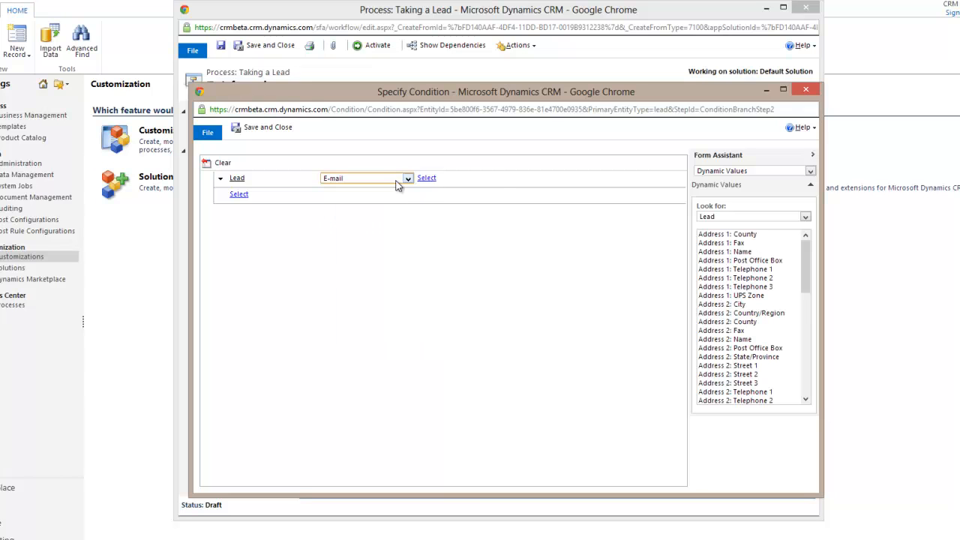
# Set the operator to Does Not Contain Data and save the condition
pyautogui.click(425, 178)
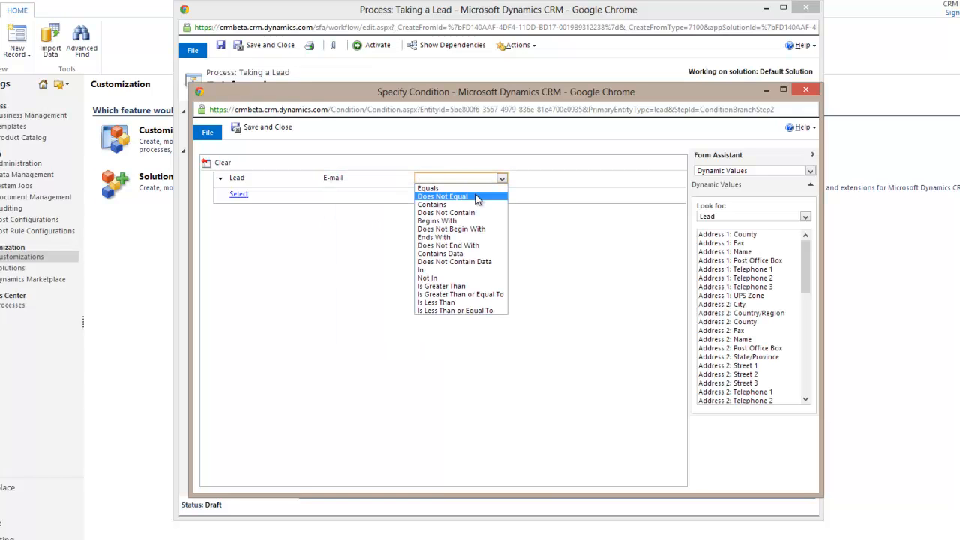
pyautogui.click(463, 264)
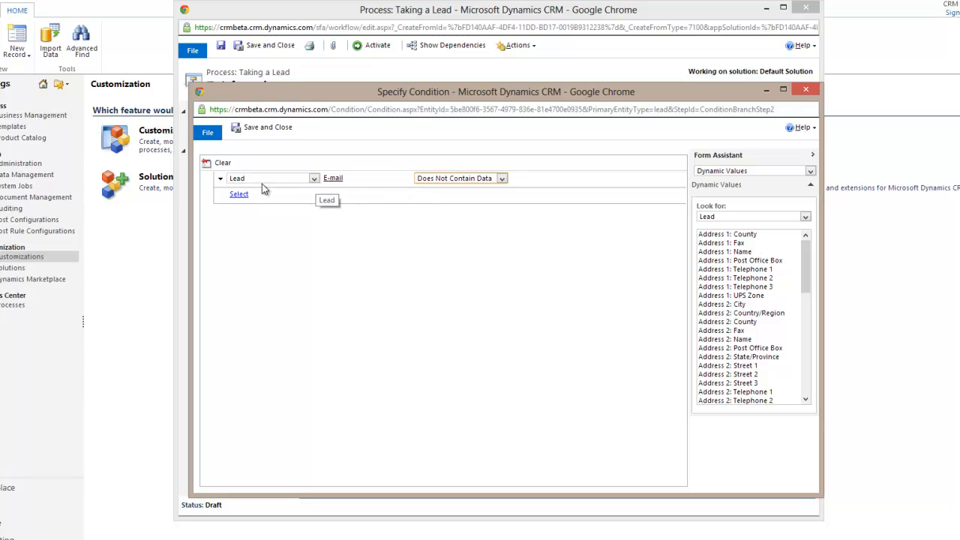
pyautogui.click(450, 178)
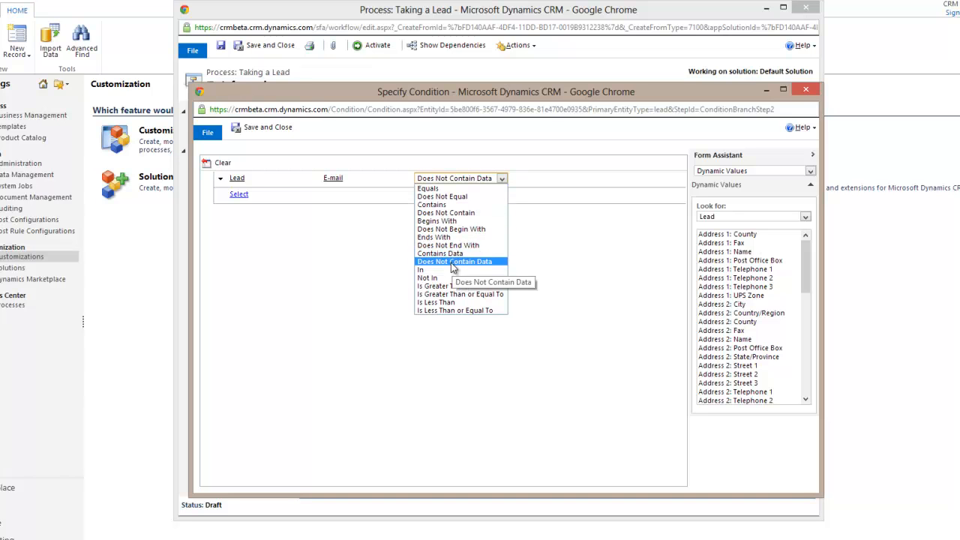
pyautogui.click(597, 325)
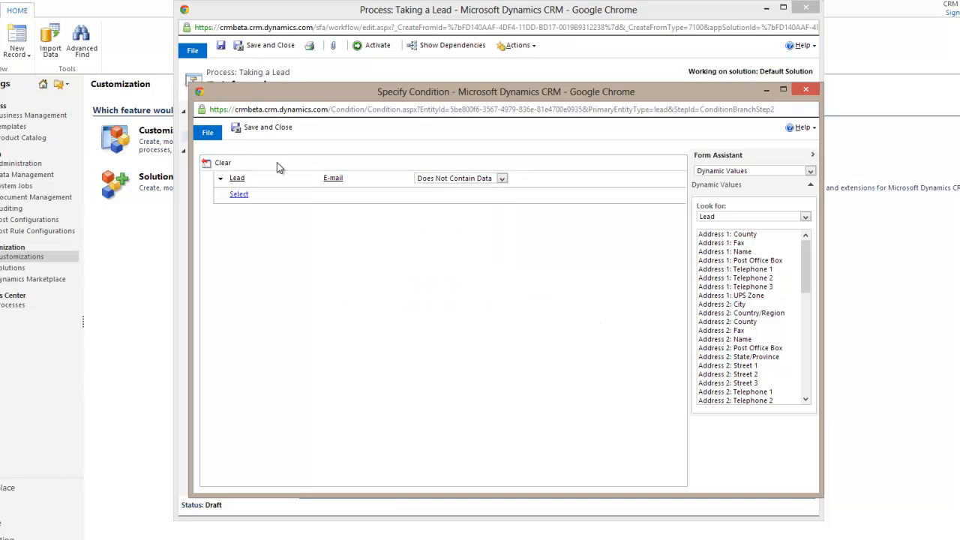
pyautogui.click(264, 128)
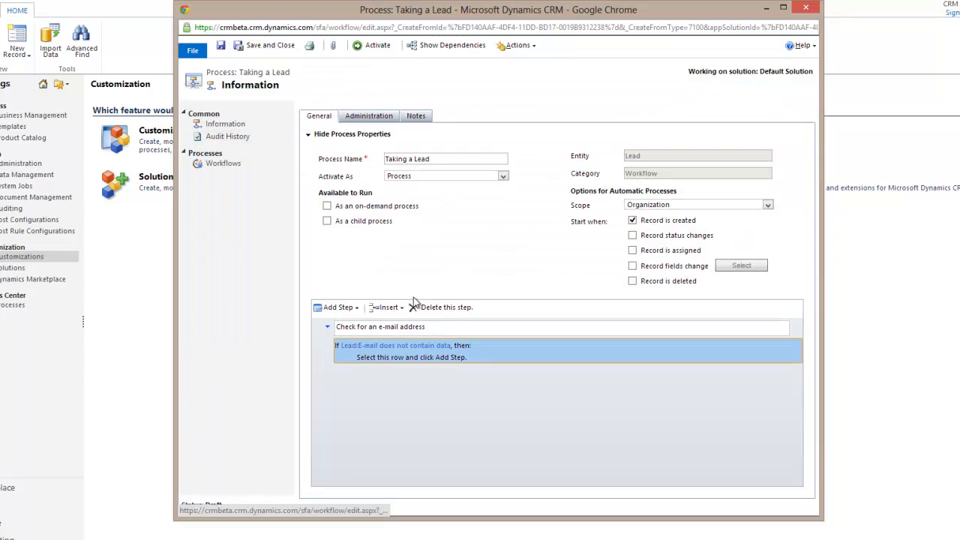
# Add a Send E-mail step under the no-e-mail condition
pyautogui.click(390, 355)
pyautogui.click(337, 307)
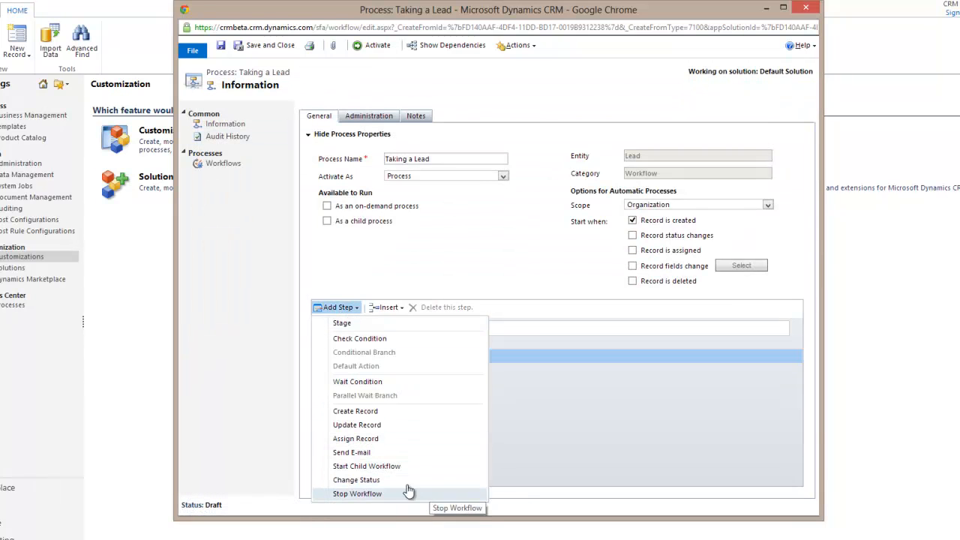
pyautogui.click(413, 451)
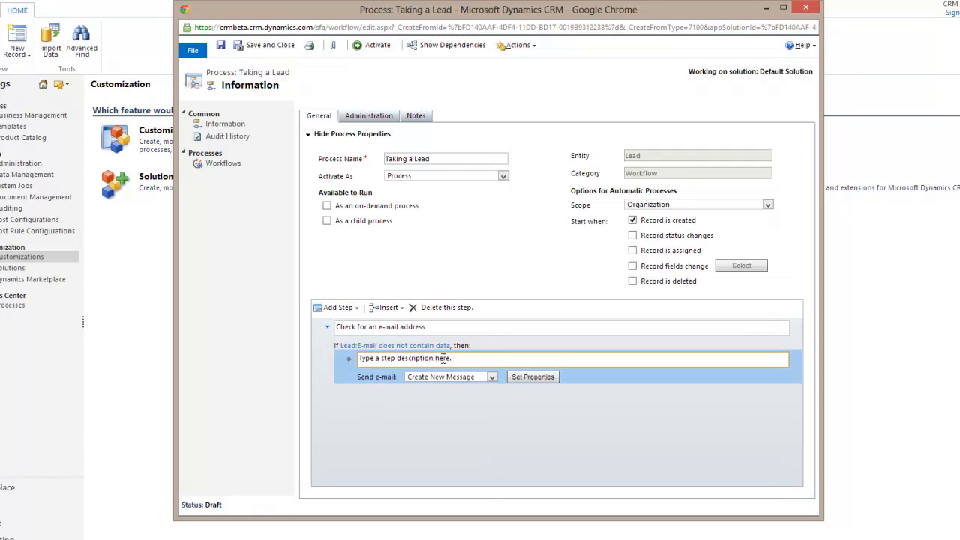
# Describe the step as 'Send e-mail to Lead Owner', keeping Create New Message
pyautogui.click(446, 357)
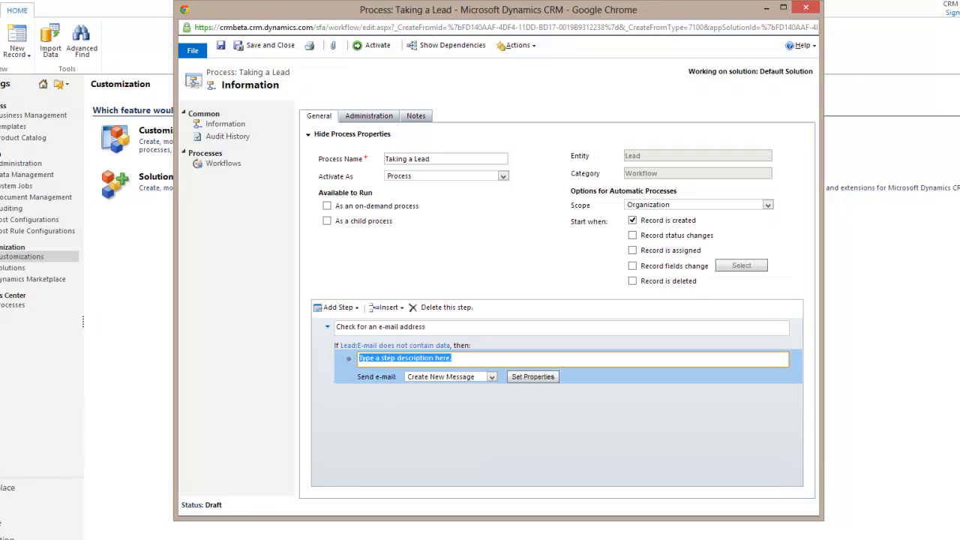
pyautogui.write('Send e-mail to Jim')
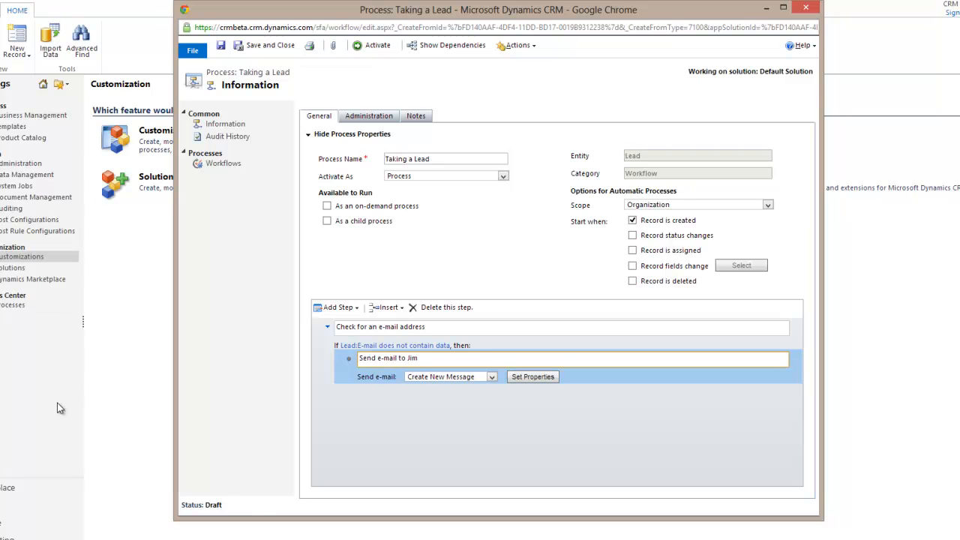
pyautogui.press('BackSpace')
pyautogui.press('BackSpace')
pyautogui.press('BackSpace')
pyautogui.write('Lead Owner')
pyautogui.click(455, 376)
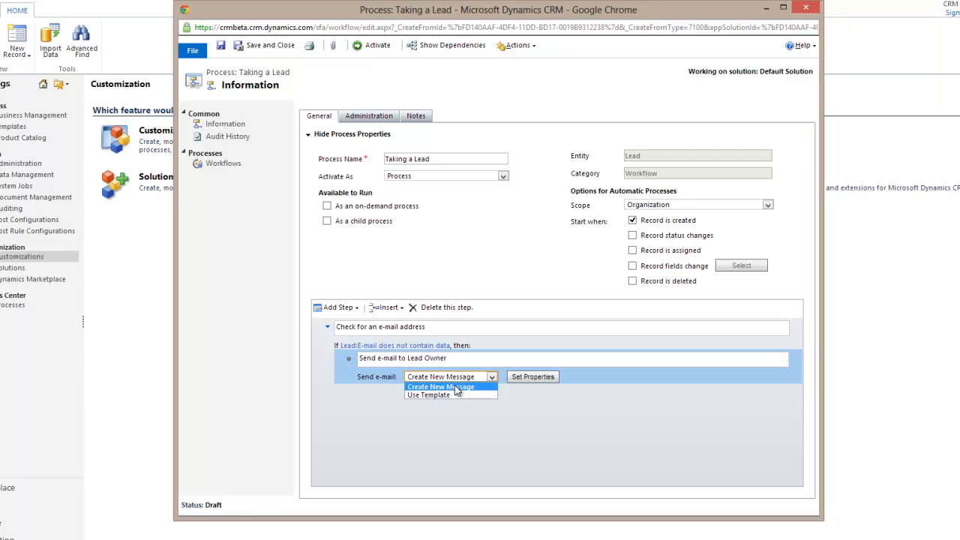
pyautogui.click(454, 387)
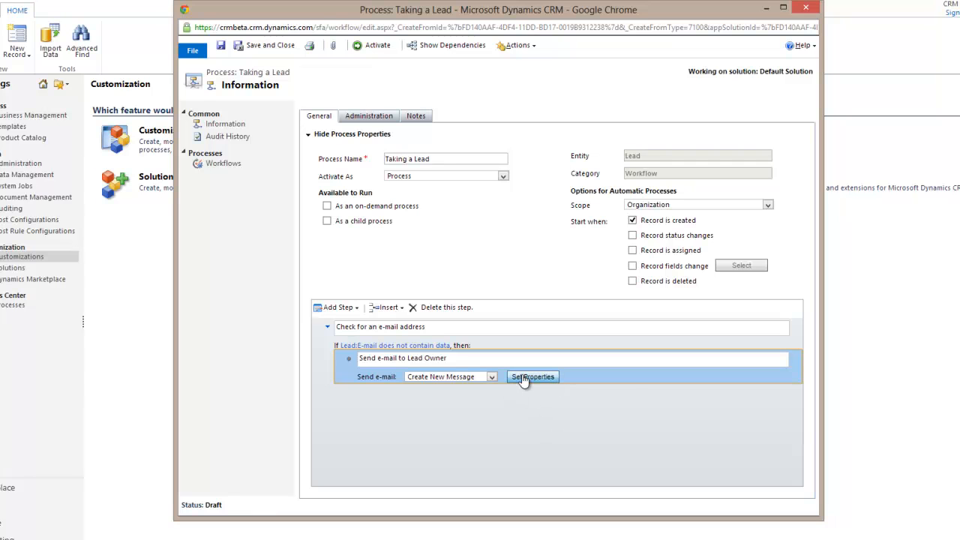
# Delete the Send e-mail step and the e-mail check condition, confirming each deletion
pyautogui.click(422, 309)
pyautogui.click(533, 289)
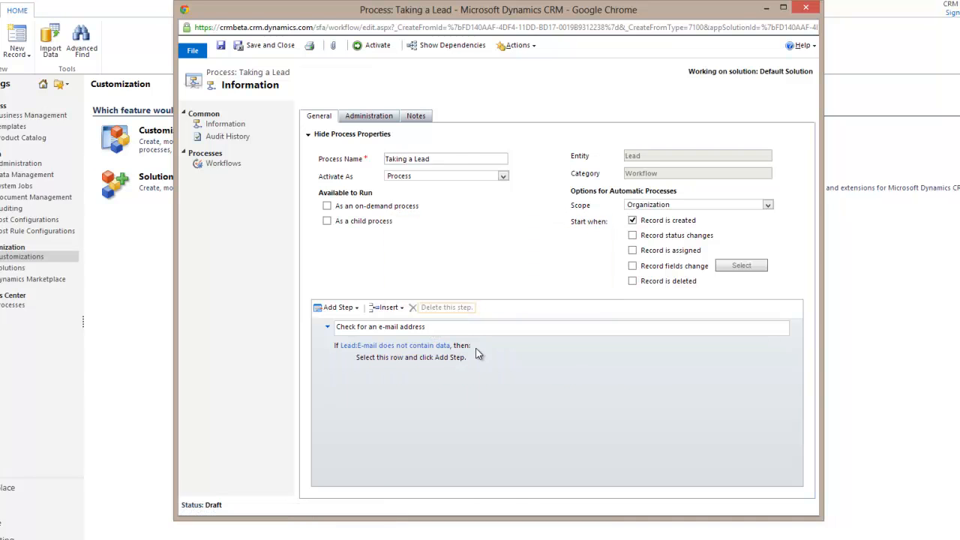
pyautogui.click(478, 354)
pyautogui.click(449, 307)
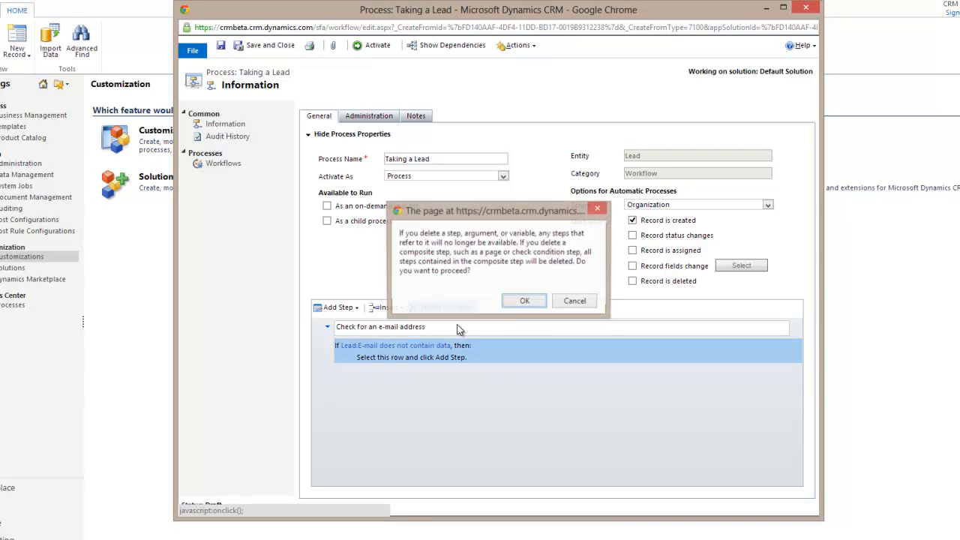
pyautogui.click(517, 304)
pyautogui.click(338, 307)
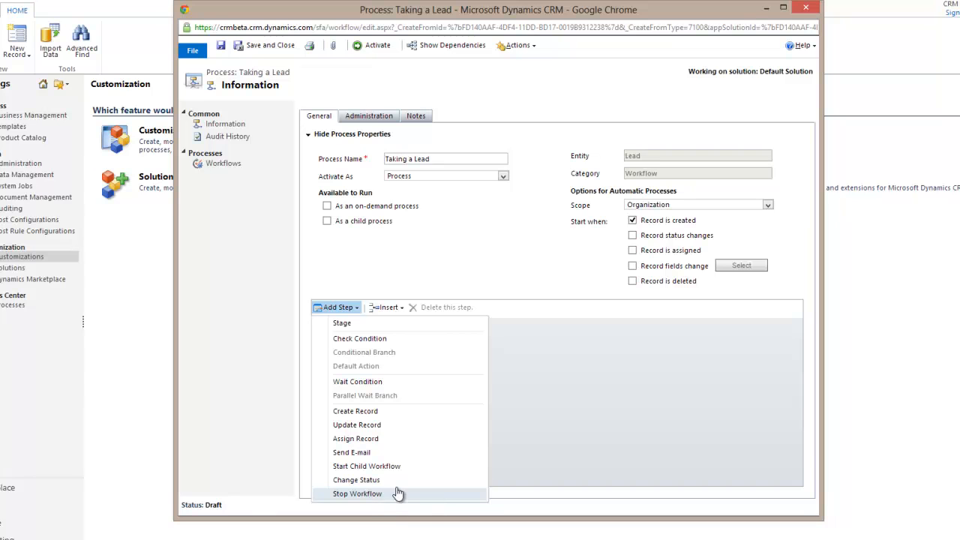
pyautogui.click(545, 411)
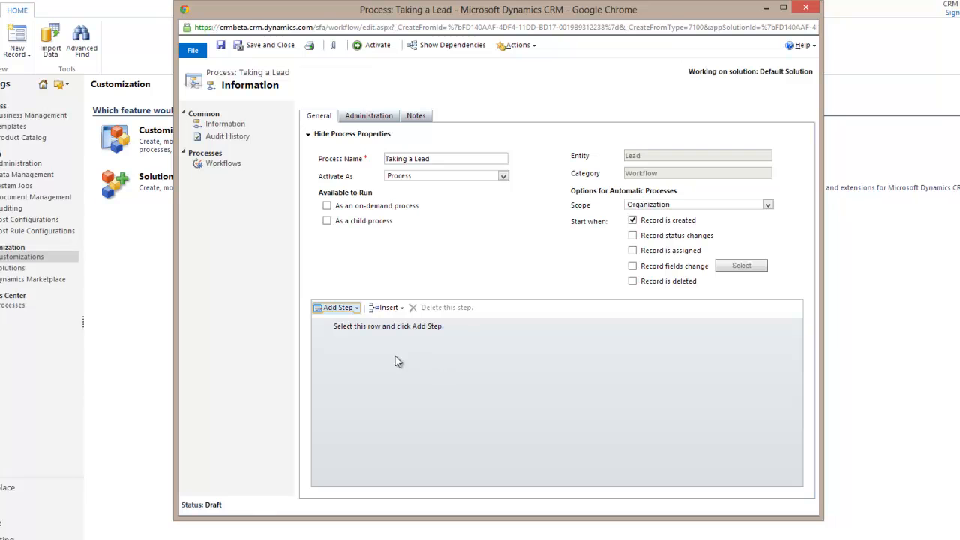
# Add a Check Condition step named 'Check for e-mail'
pyautogui.click(345, 307)
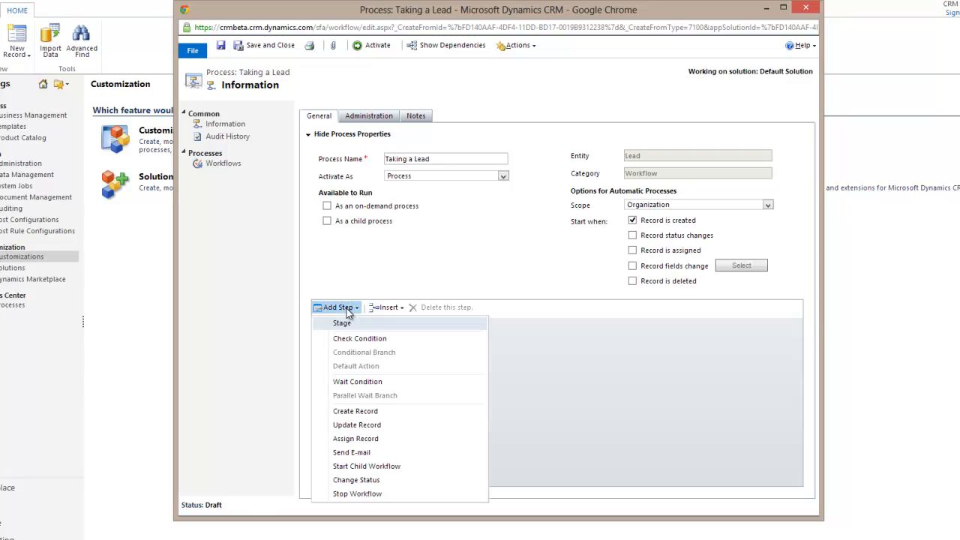
pyautogui.click(375, 341)
pyautogui.click(385, 327)
pyautogui.write('check for e-scription here.')
pyautogui.hotkey('ctrl', 'a')
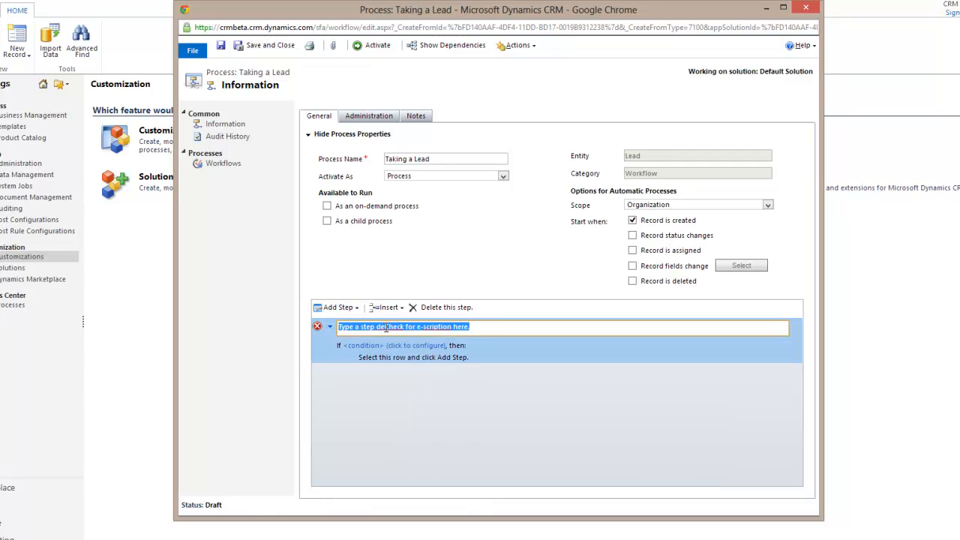
pyautogui.write('Check for e-mail')
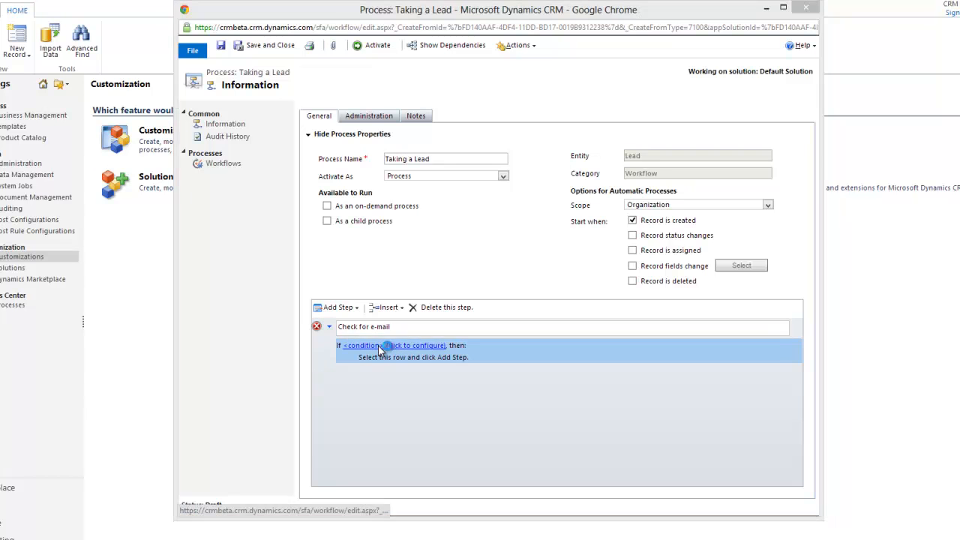
pyautogui.click(393, 343)
# Make the condition test Lead E-mail Does Not Contain Data and save it
pyautogui.click(292, 160)
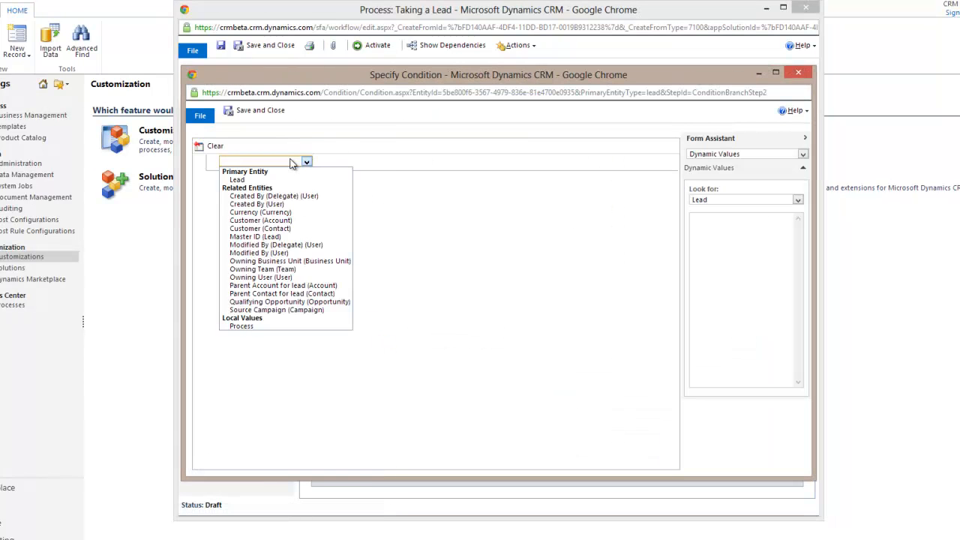
pyautogui.click(277, 180)
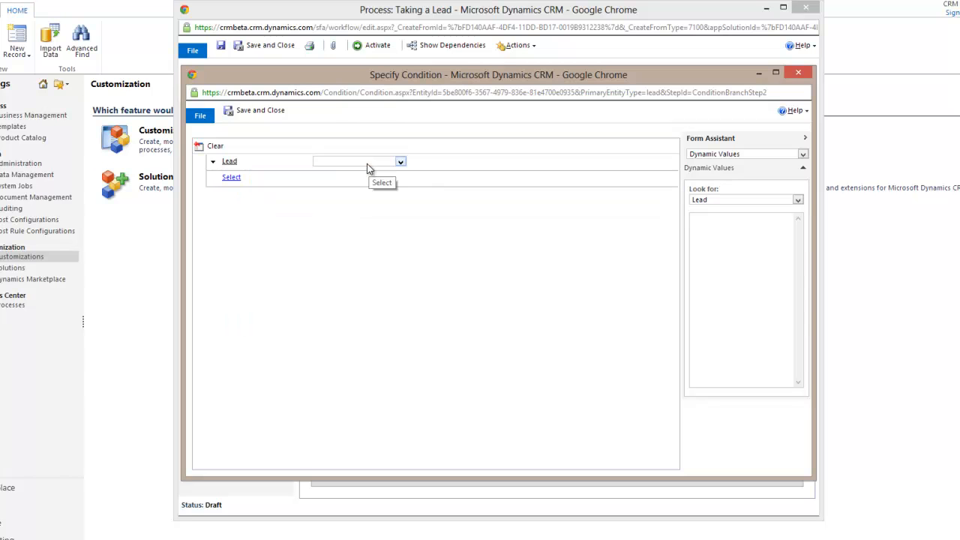
pyautogui.click(367, 165)
pyautogui.click(368, 165)
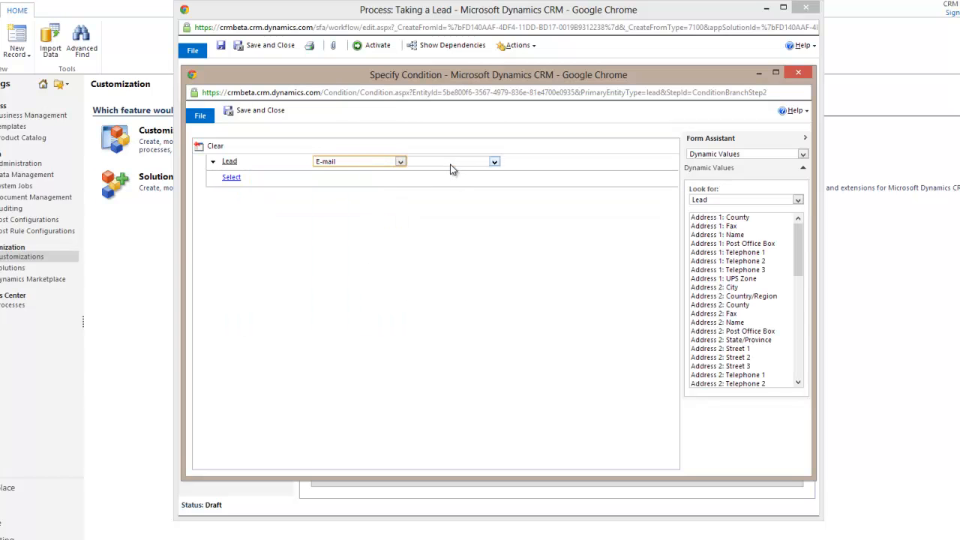
pyautogui.click(450, 163)
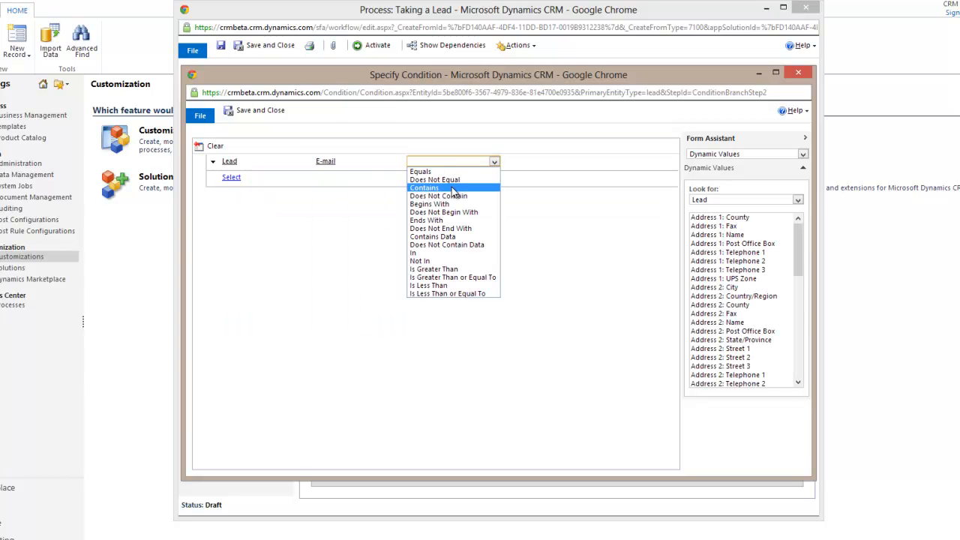
pyautogui.click(459, 245)
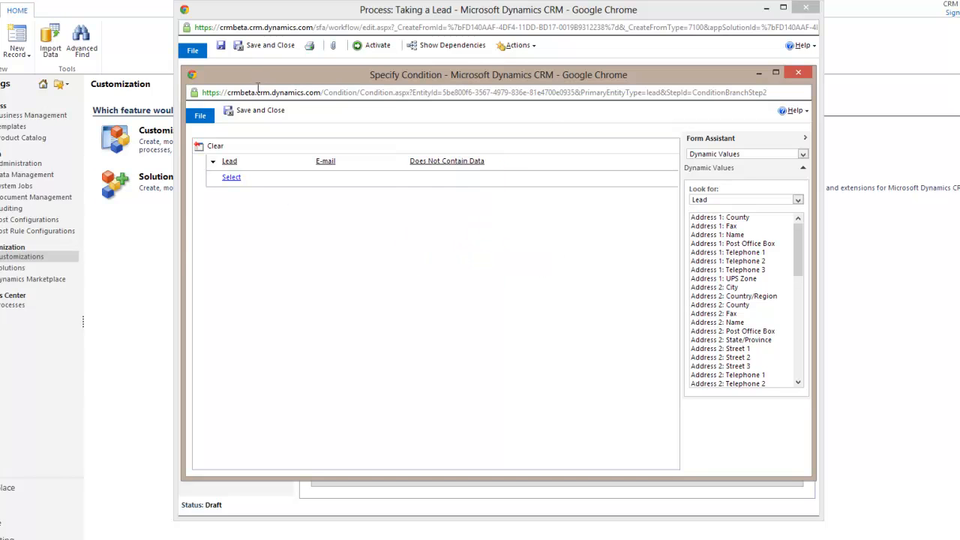
pyautogui.click(259, 110)
# Add a Stop Workflow step under the condition, described 'End WF', with status Succeeded
pyautogui.click(368, 356)
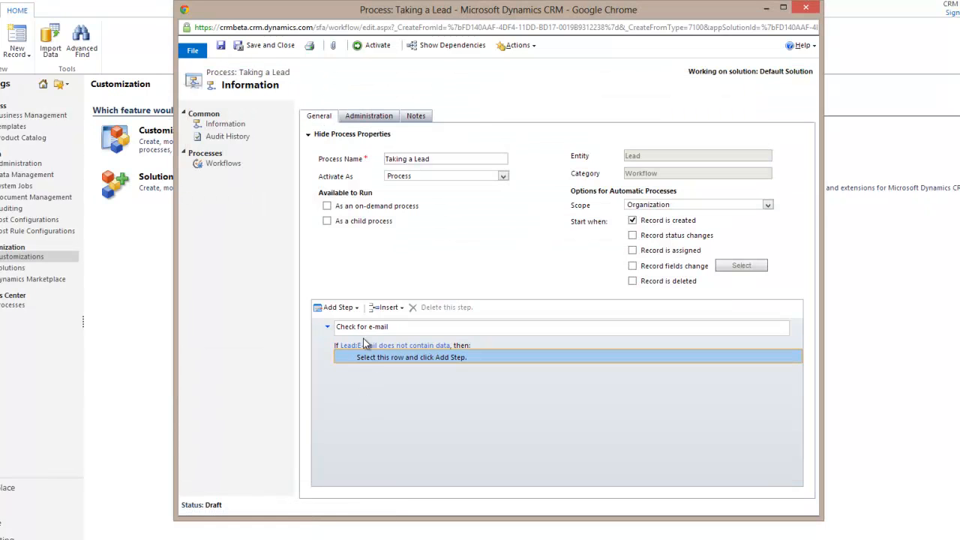
pyautogui.click(348, 309)
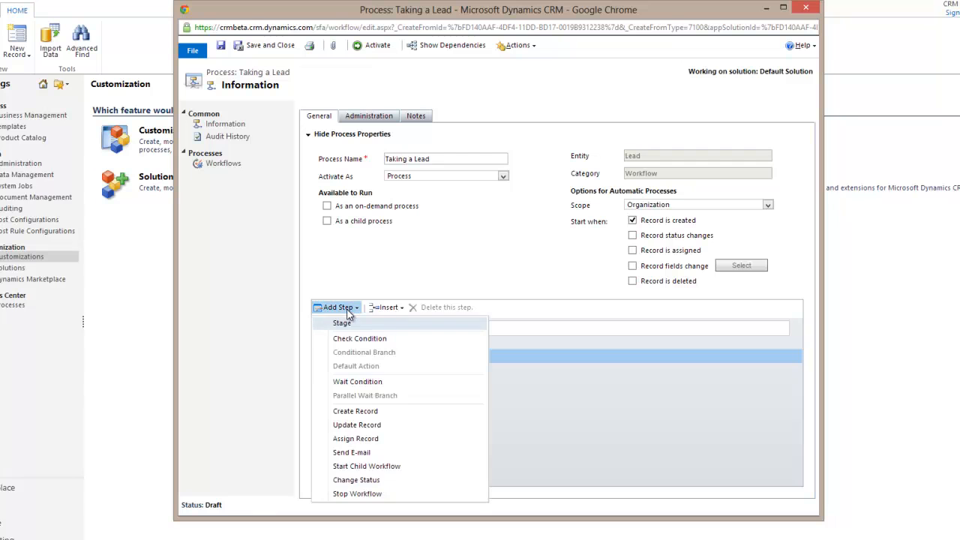
pyautogui.click(363, 494)
pyautogui.click(424, 359)
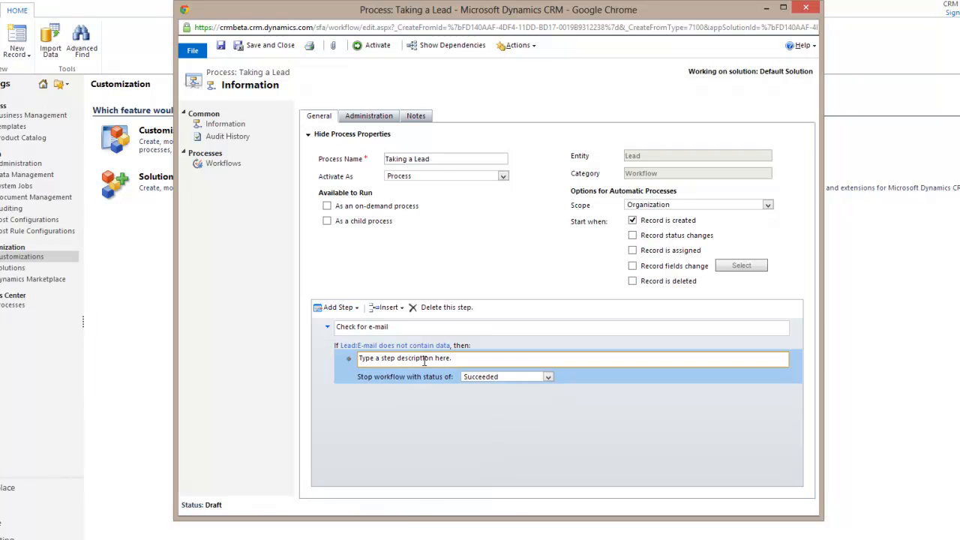
pyautogui.hotkey('ctrl', 'a')
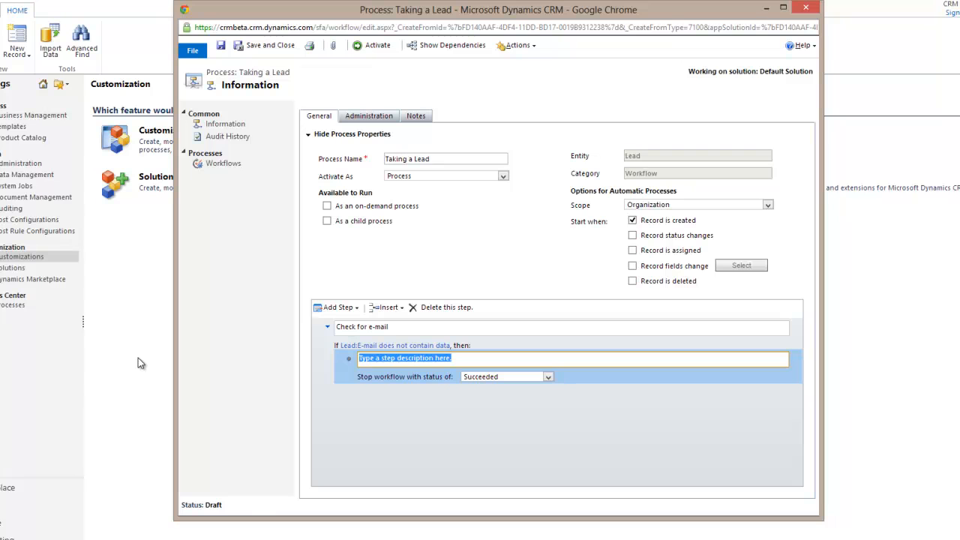
pyautogui.write('End WF')
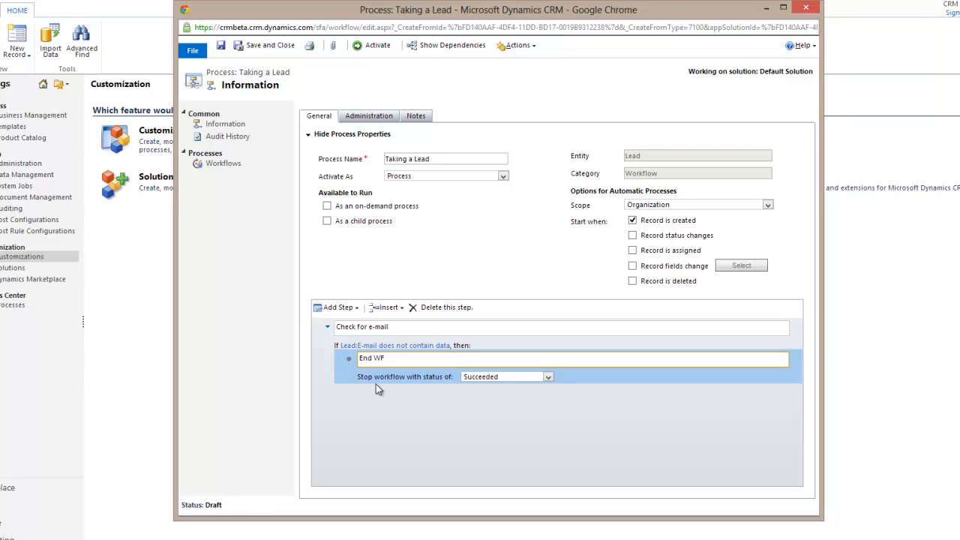
pyautogui.click(419, 383)
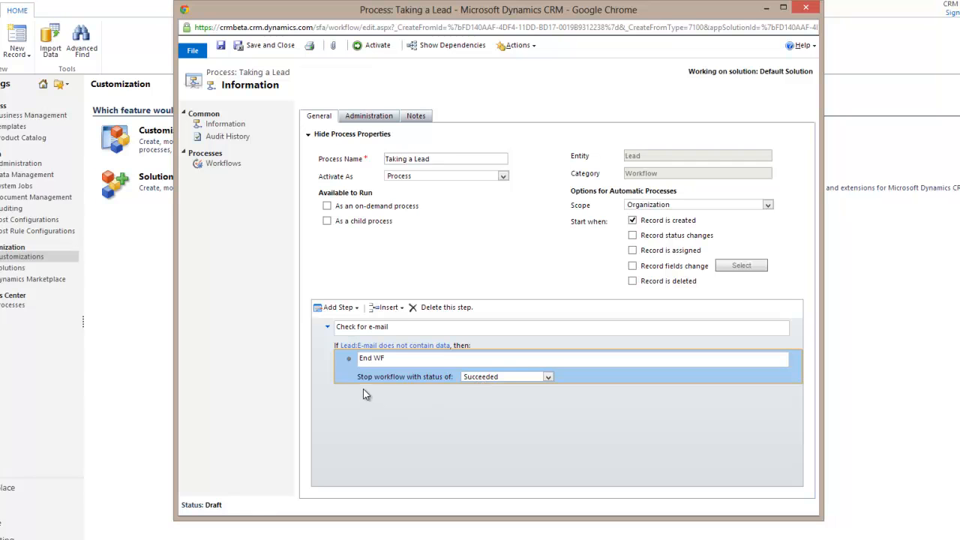
pyautogui.click(471, 377)
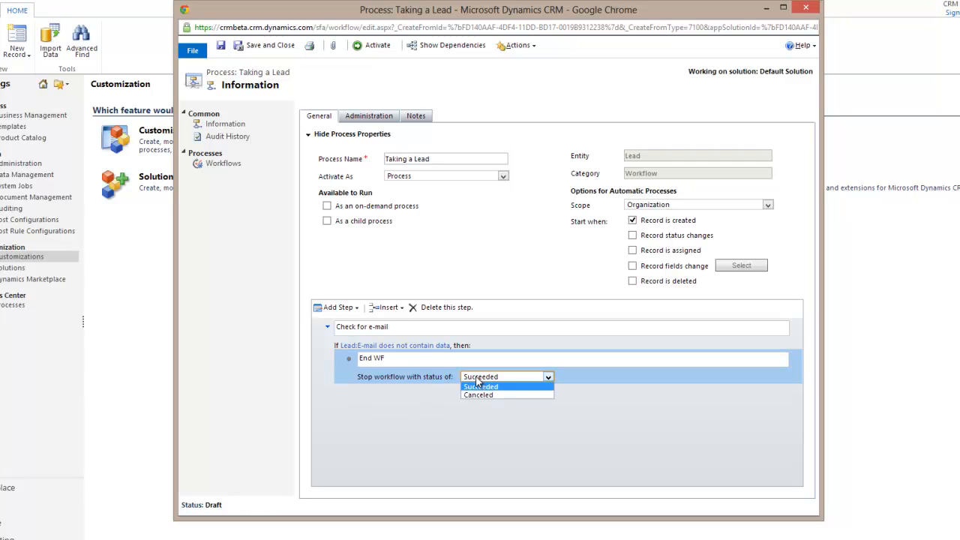
pyautogui.click(493, 386)
# Add an Otherwise-If branch testing Lead E-mail Contains Data and save its condition
pyautogui.click(337, 308)
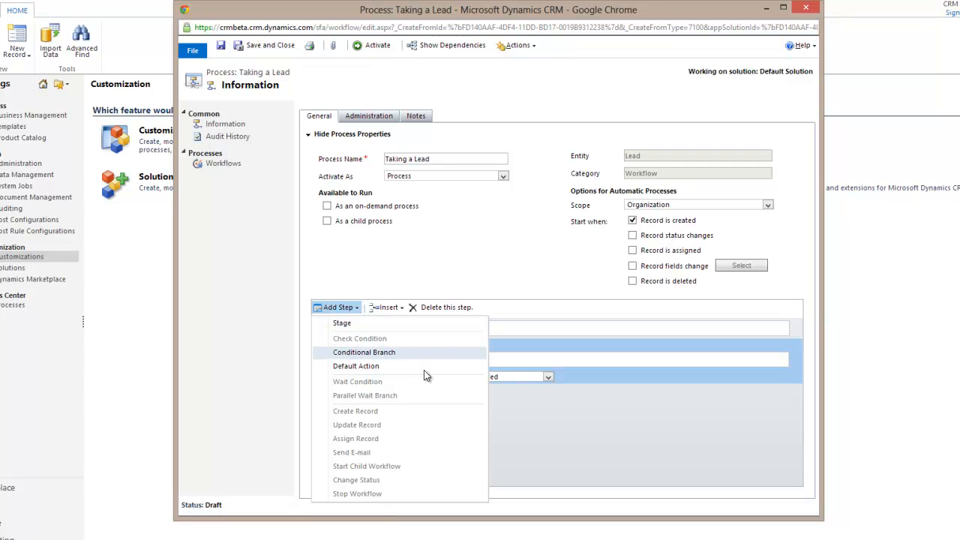
pyautogui.click(390, 352)
pyautogui.click(411, 394)
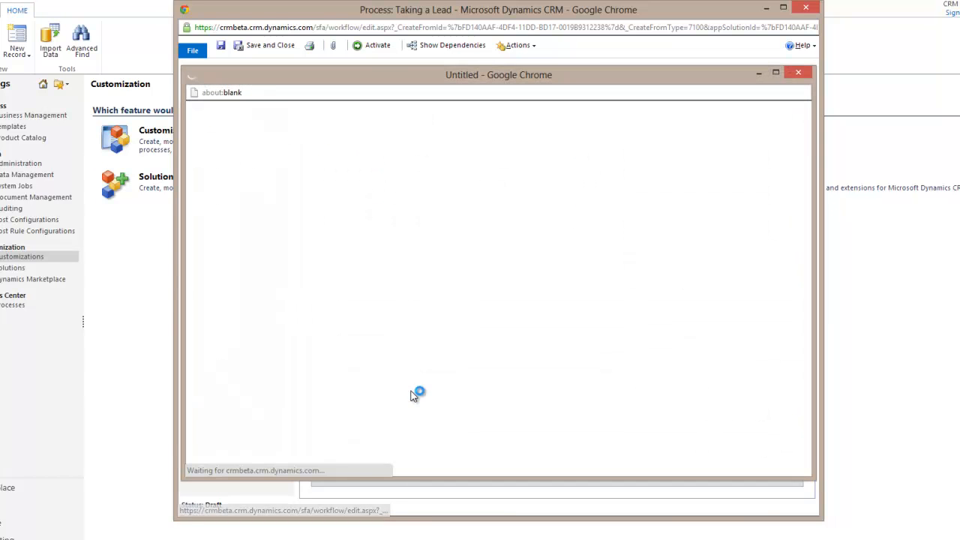
pyautogui.click(233, 160)
pyautogui.click(254, 162)
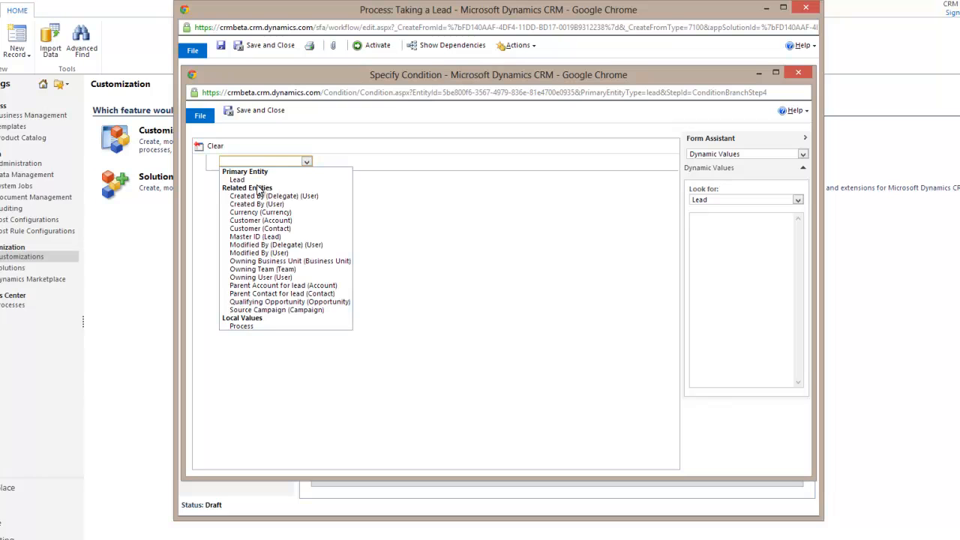
pyautogui.click(237, 180)
pyautogui.click(349, 161)
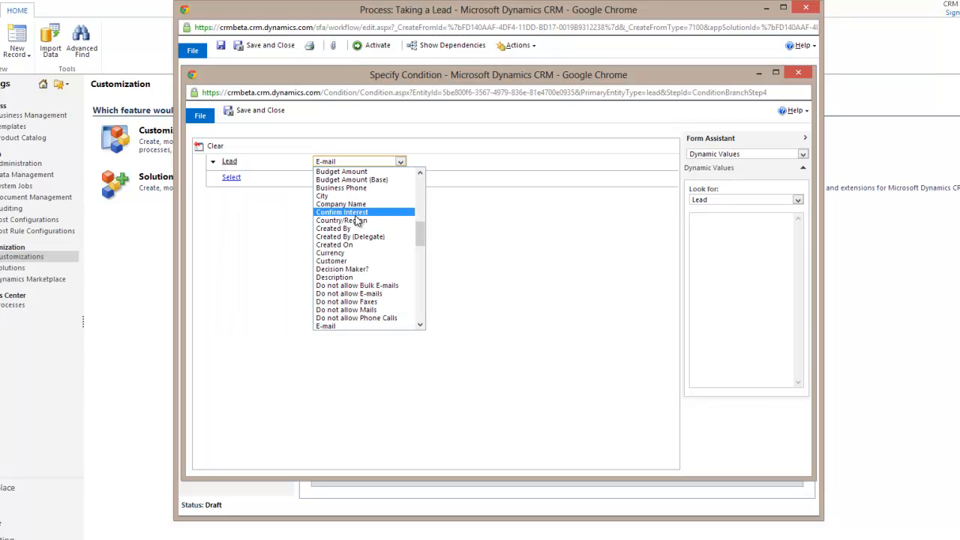
pyautogui.click(337, 324)
pyautogui.click(442, 162)
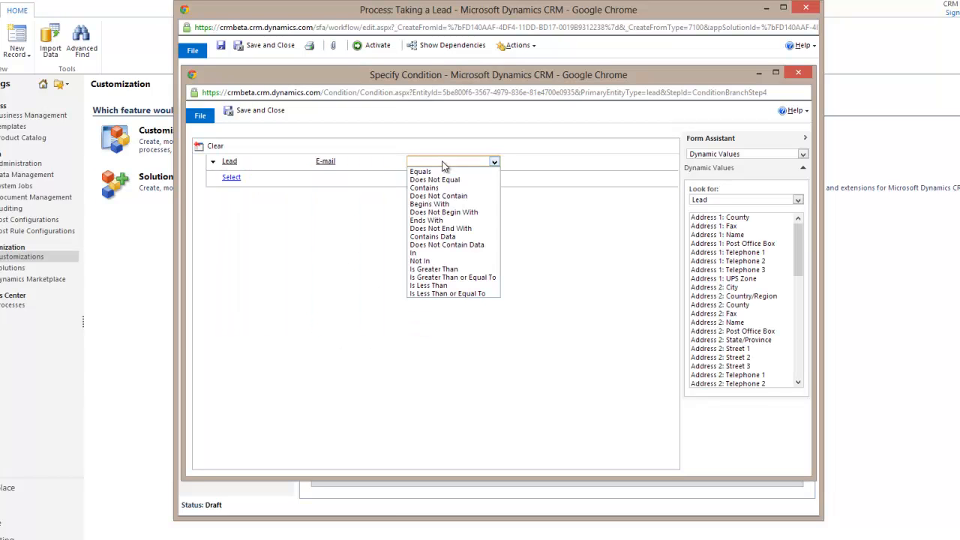
pyautogui.click(434, 236)
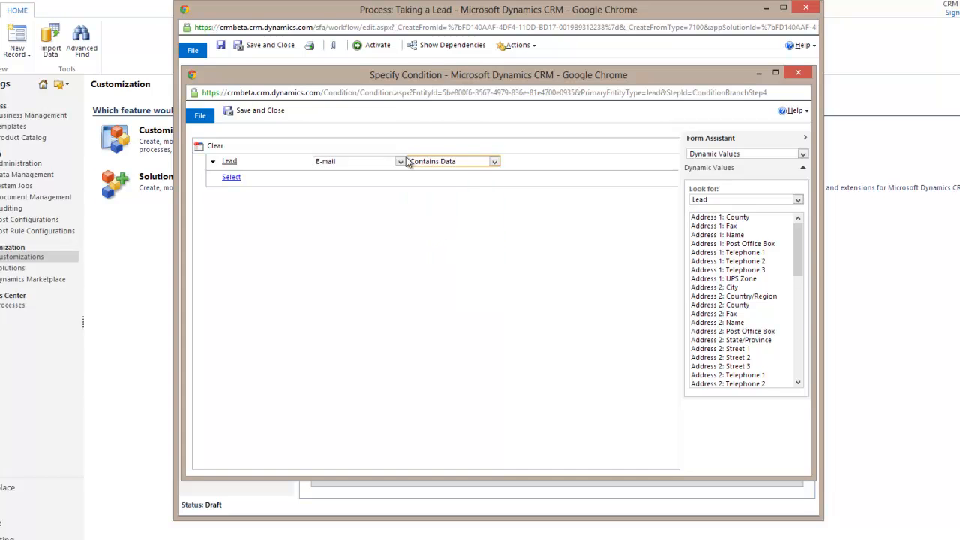
pyautogui.click(255, 111)
pyautogui.click(568, 403)
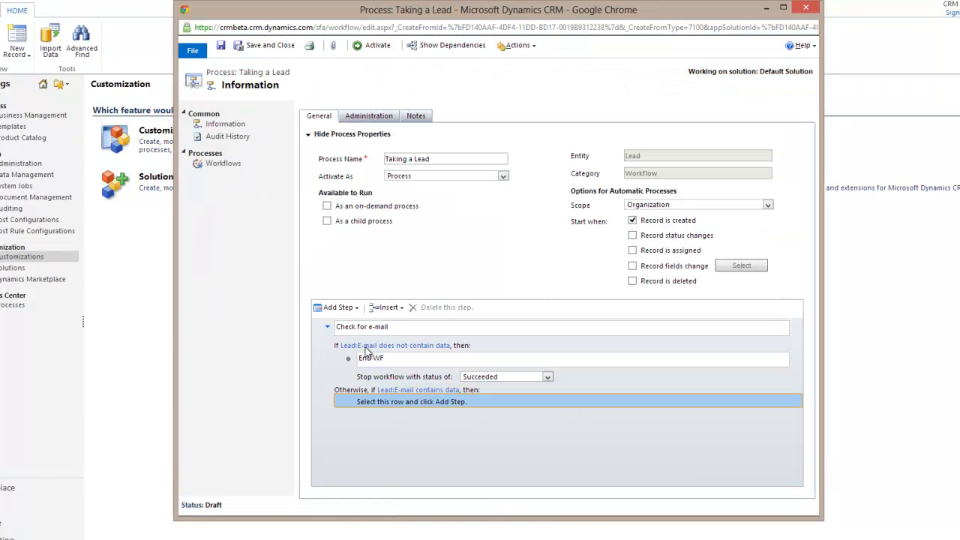
# Add a Send E-mail step described 'Send literature' to the branch and open its message properties
pyautogui.click(339, 308)
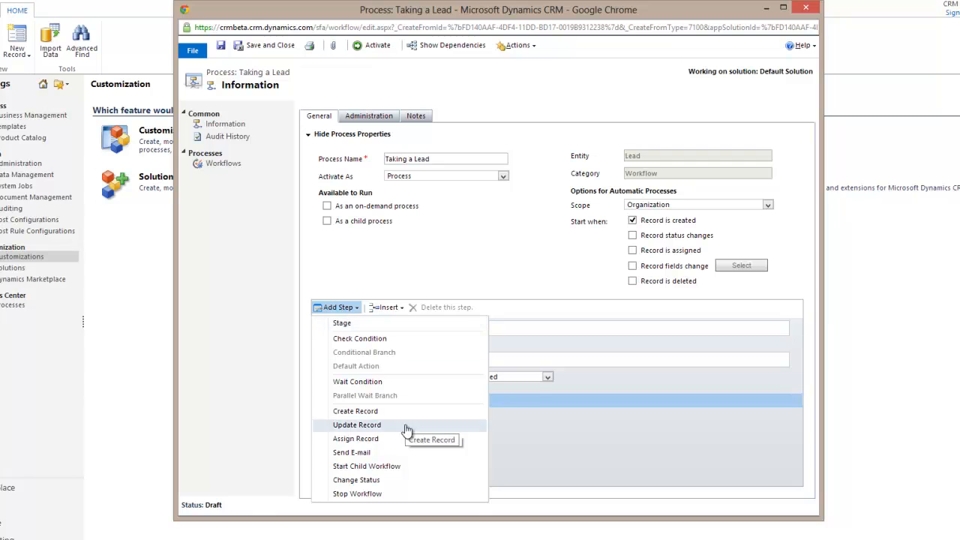
pyautogui.click(377, 454)
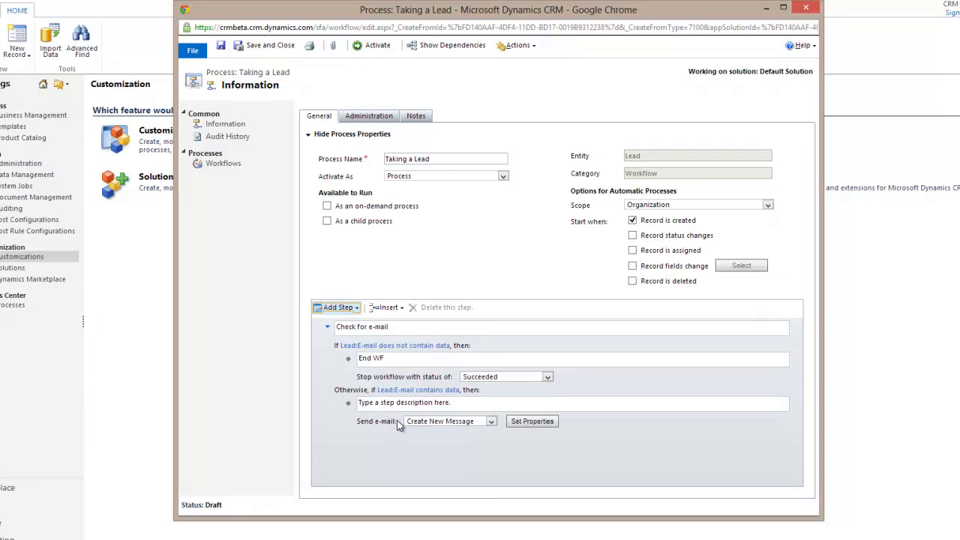
pyautogui.click(410, 405)
pyautogui.click(421, 404)
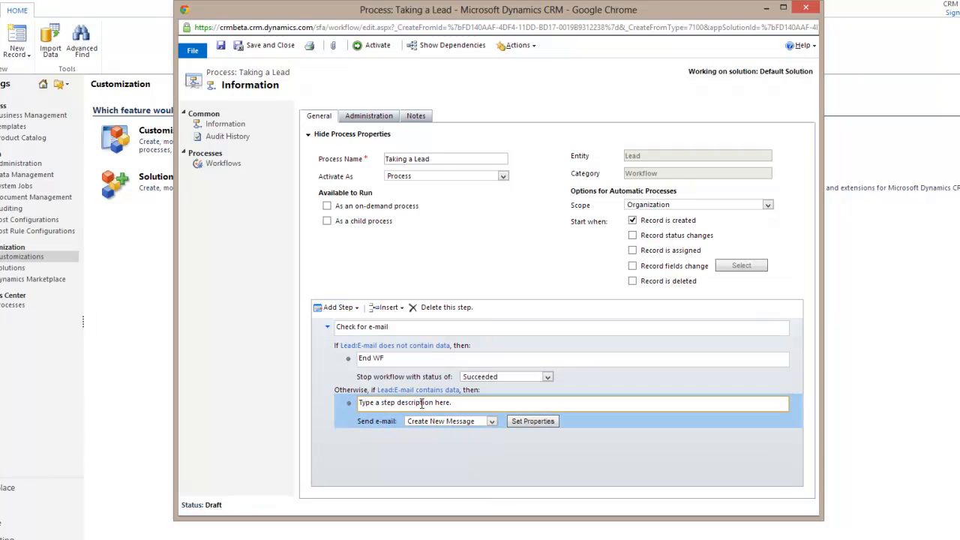
pyautogui.moveTo(488, 404); pyautogui.dragTo(116, 398)
pyautogui.write('Send literature')
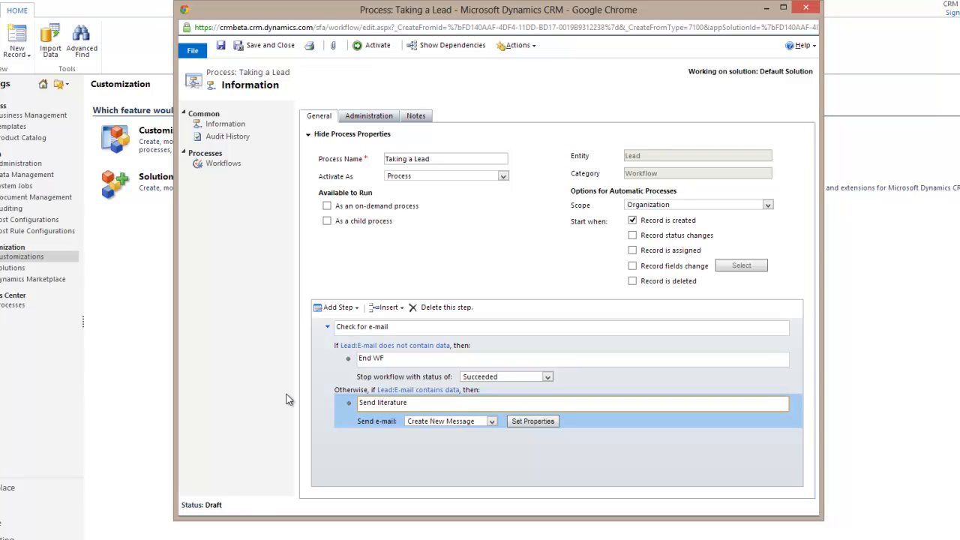
pyautogui.click(532, 425)
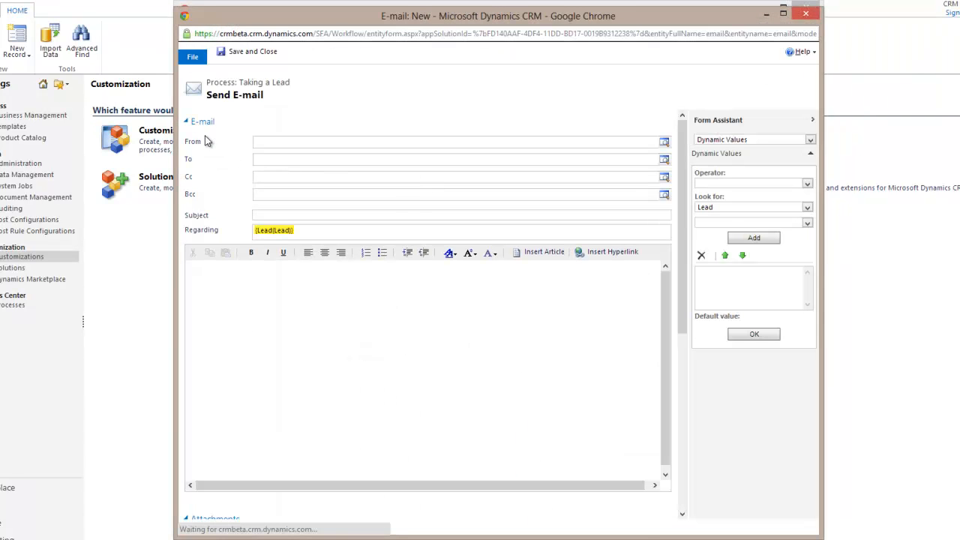
# Set the e-mail's From field to the lead's Owner using Dynamic Values
pyautogui.click(263, 142)
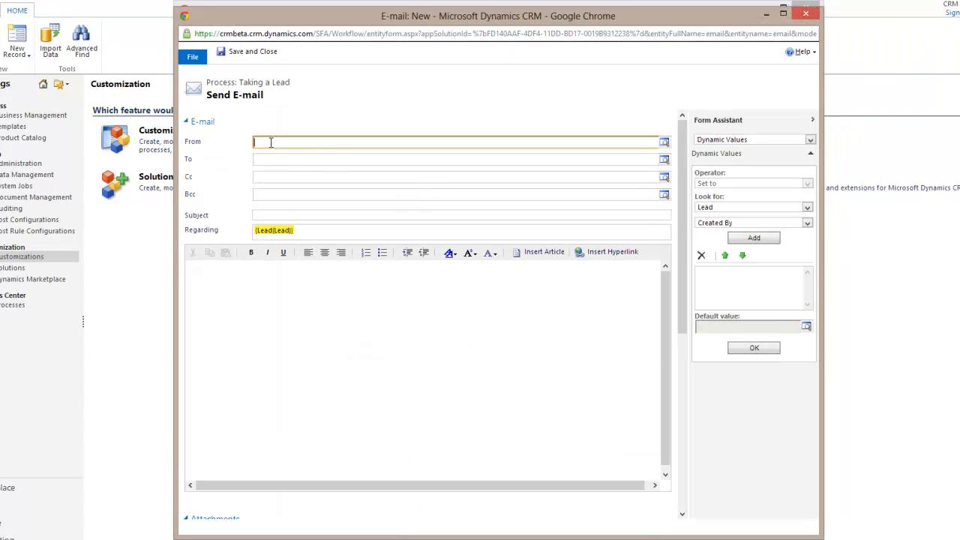
pyautogui.click(752, 223)
pyautogui.click(743, 325)
pyautogui.click(748, 240)
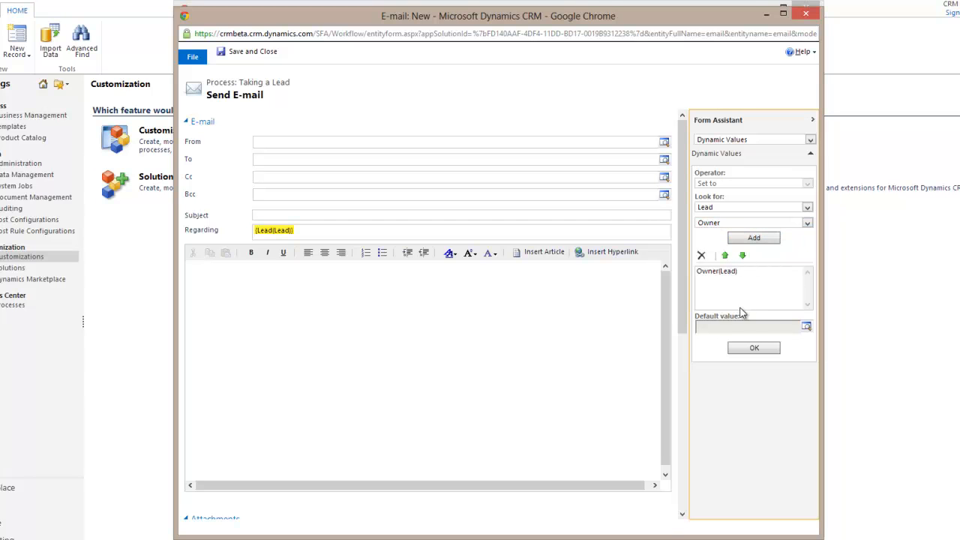
pyautogui.click(745, 347)
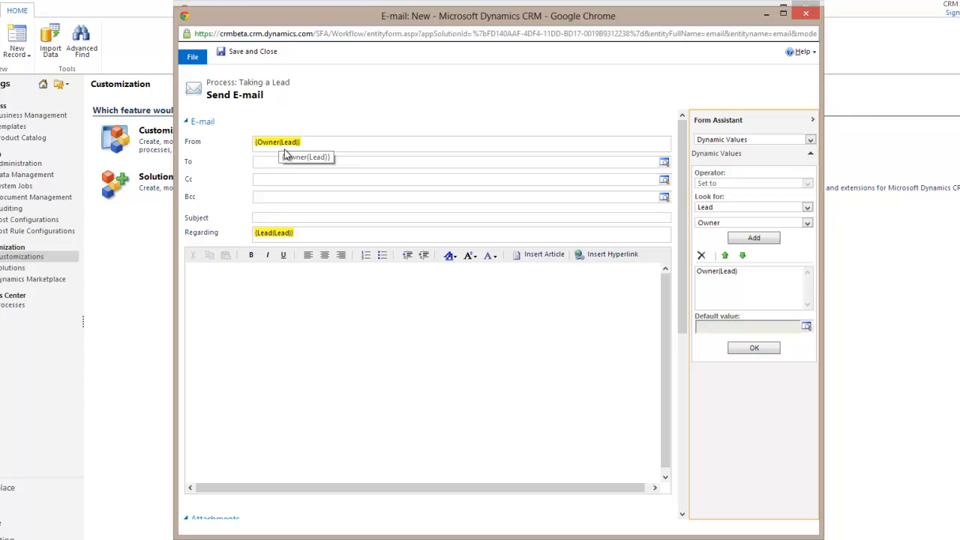
pyautogui.click(733, 274)
pyautogui.click(701, 255)
# Address the e-mail To the Lead and move on to the Subject field
pyautogui.click(307, 164)
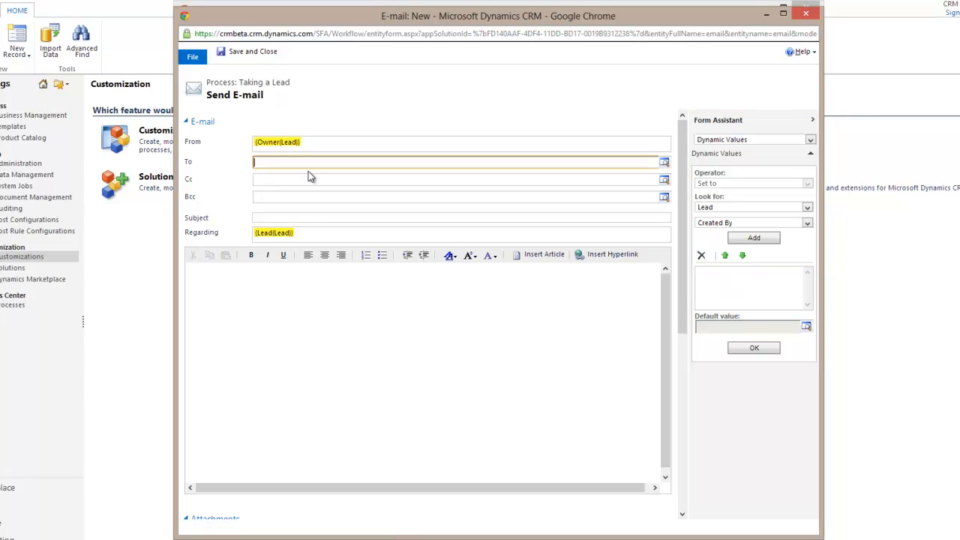
pyautogui.click(726, 224)
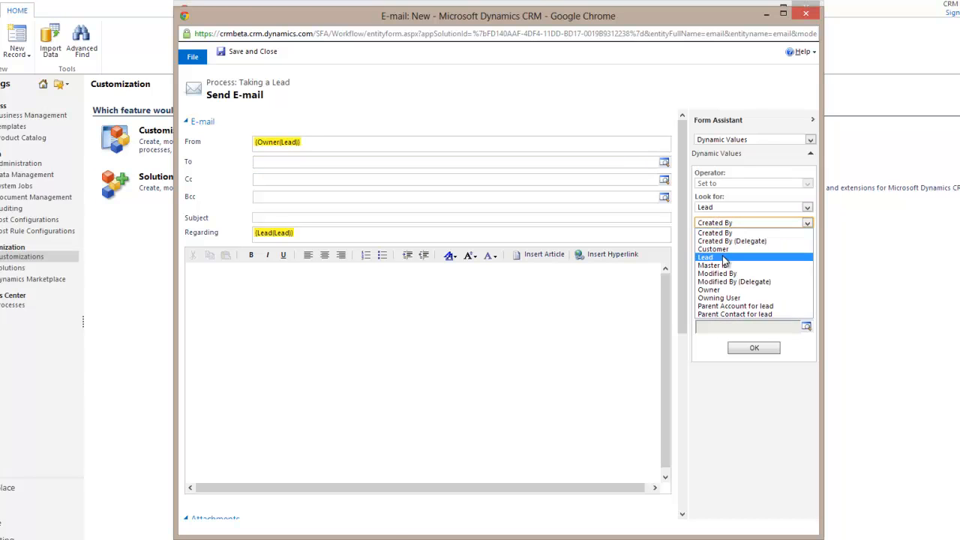
pyautogui.click(709, 256)
pyautogui.click(754, 237)
pyautogui.click(754, 348)
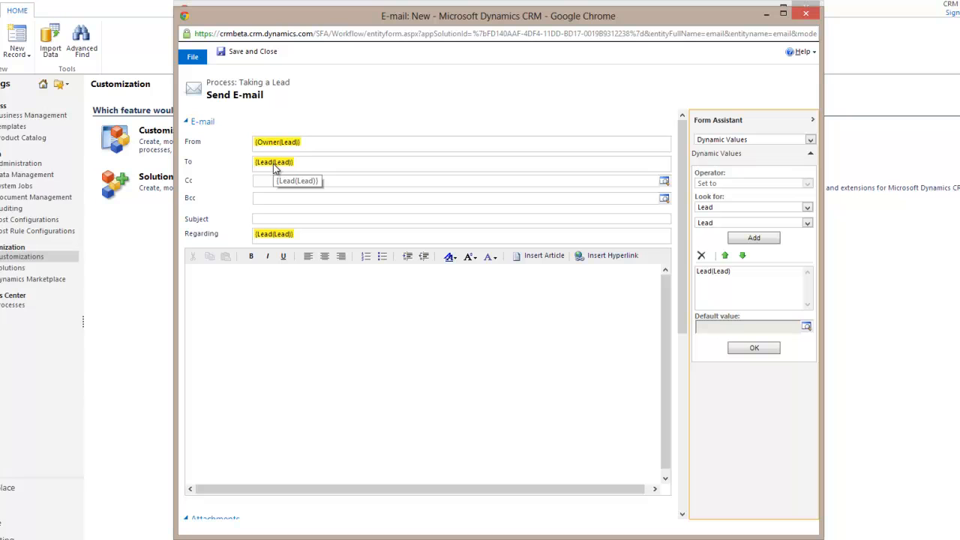
pyautogui.click(281, 217)
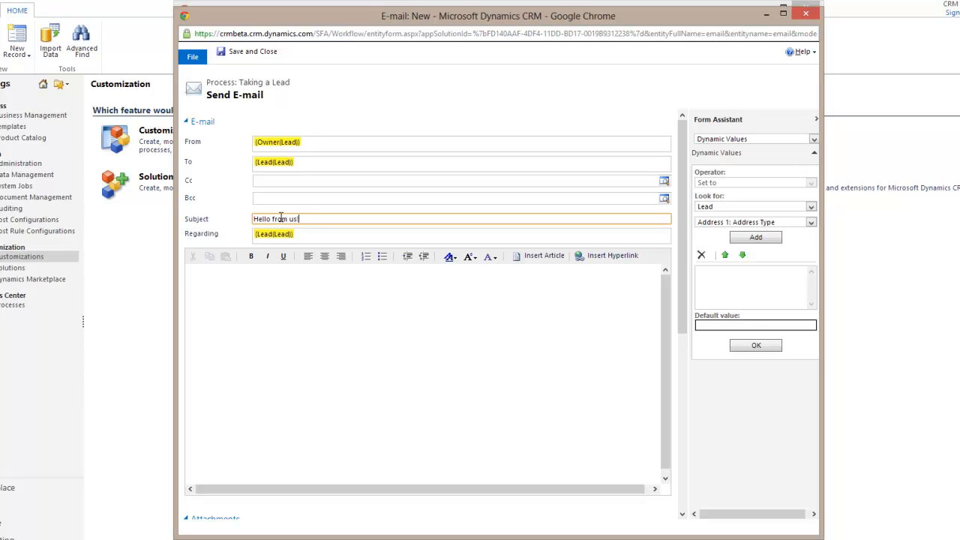
# Write the body 'Thank you so much for contacting me about…' and save the e-mail
pyautogui.click(299, 294)
pyautogui.write('Thank you so much for')
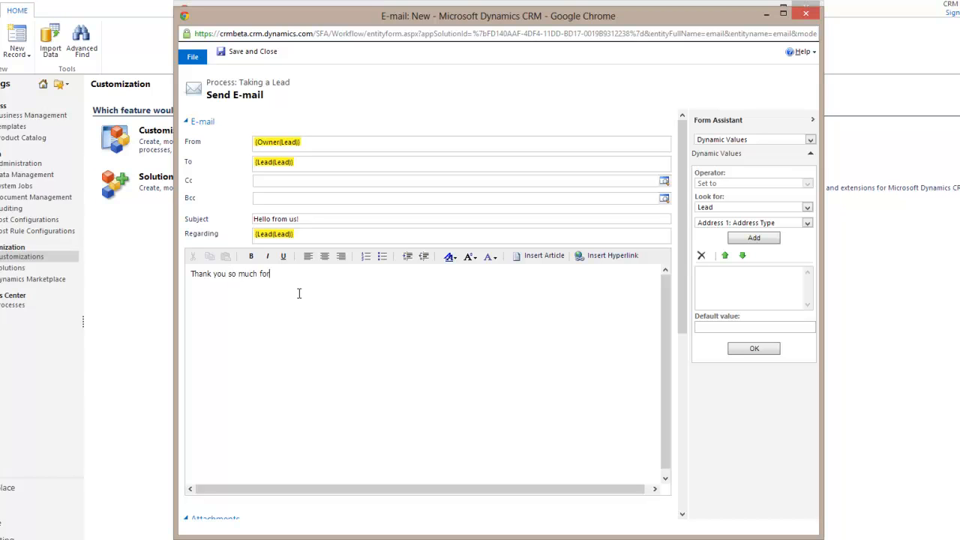
pyautogui.write(' contacting me about blah blah bla')
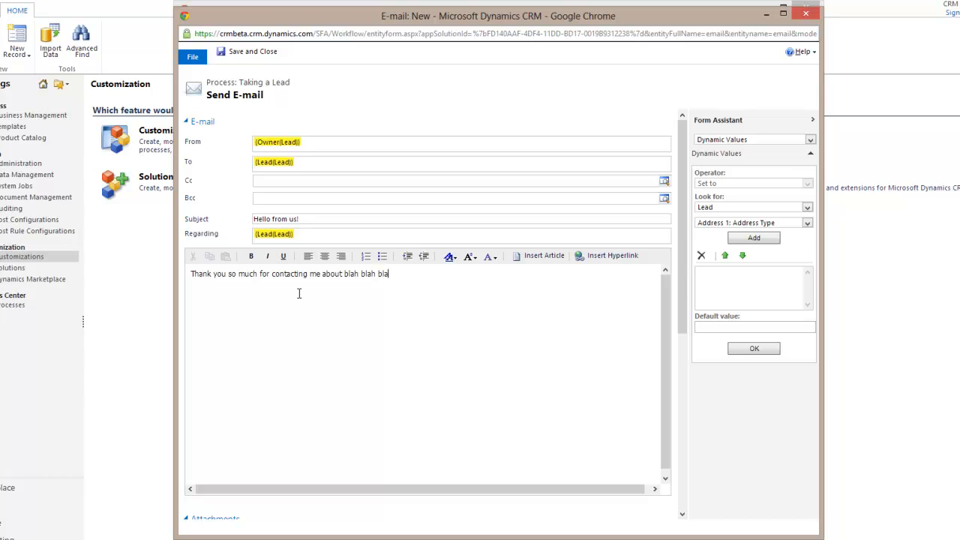
pyautogui.write('h yadda yadda yadda...')
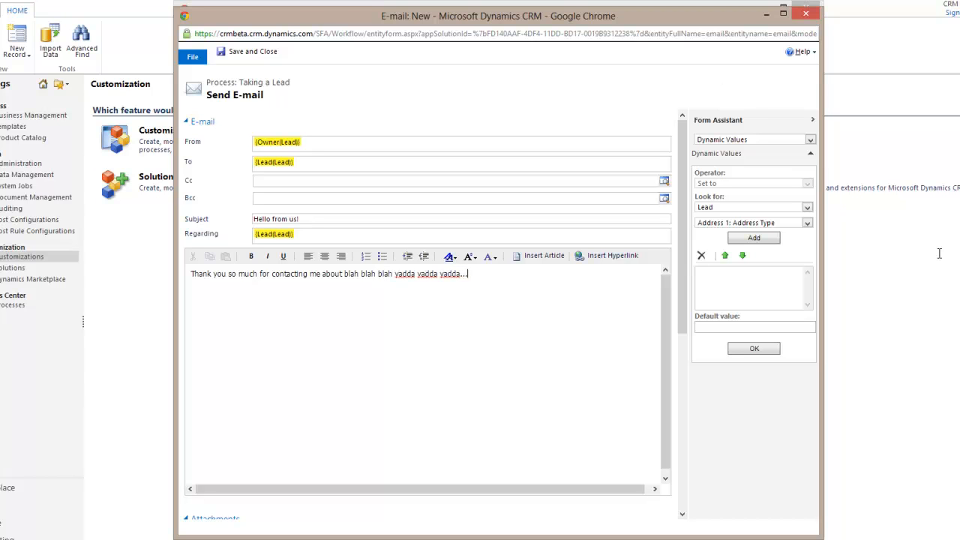
pyautogui.click(255, 51)
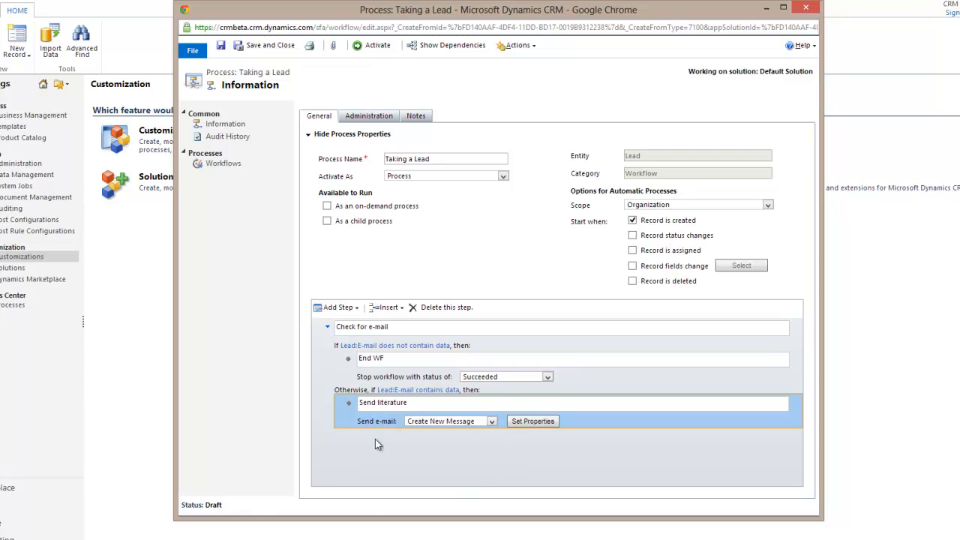
# Add a 'Create follow up appointment' step after the e-mail that creates an Appointment record
pyautogui.click(347, 309)
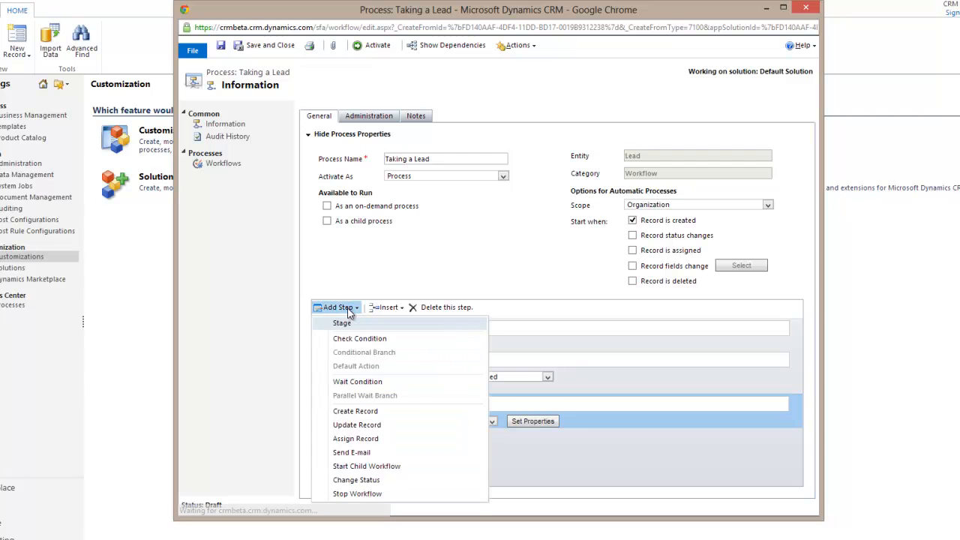
pyautogui.click(394, 411)
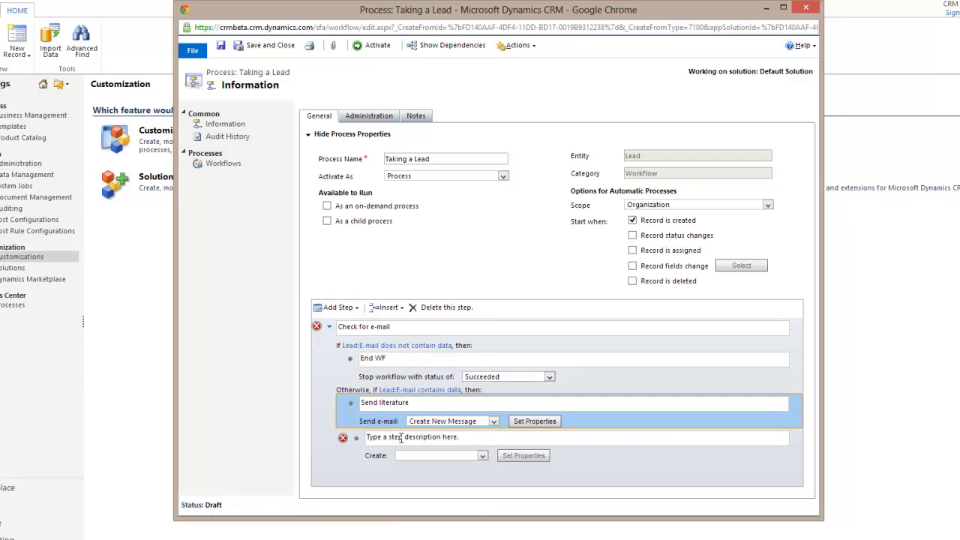
pyautogui.click(401, 438)
pyautogui.write('Create follow up appointment')
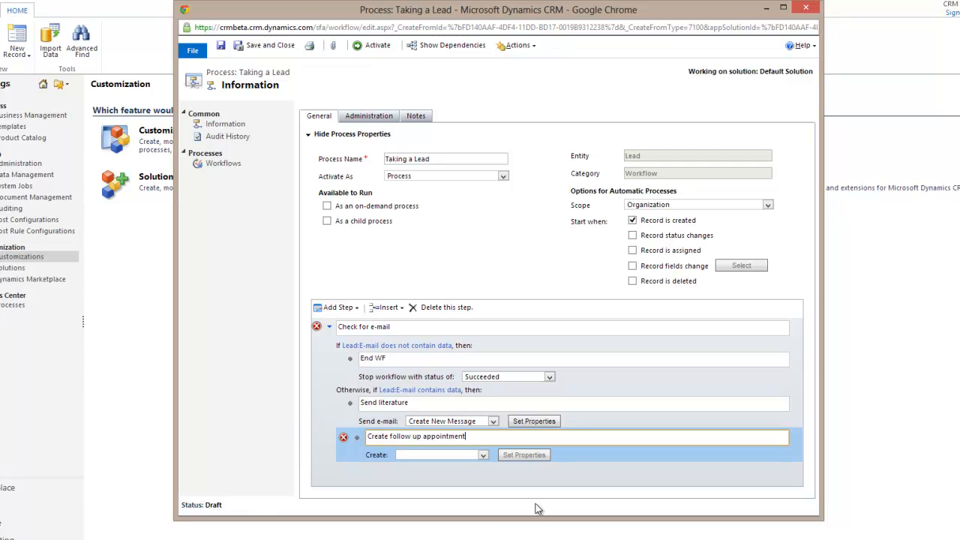
pyautogui.click(444, 455)
pyautogui.click(420, 307)
# Set the appointment subject to 'Follow up with {First Name(Lead)}'
pyautogui.click(534, 456)
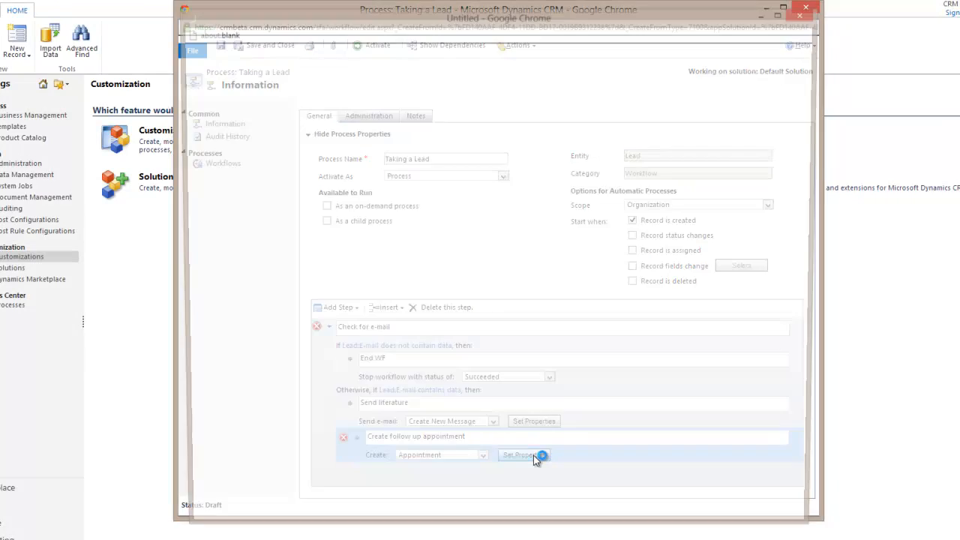
pyautogui.click(294, 142)
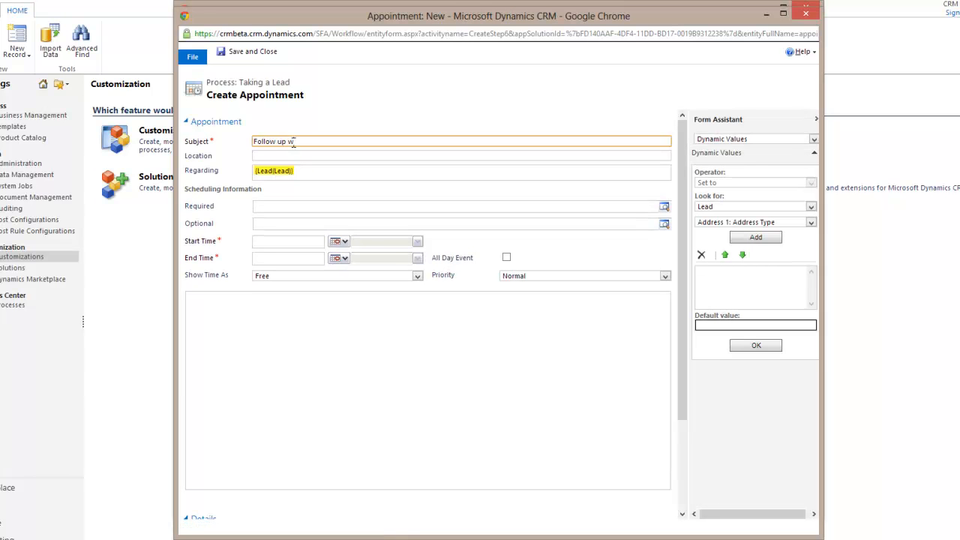
pyautogui.click(750, 223)
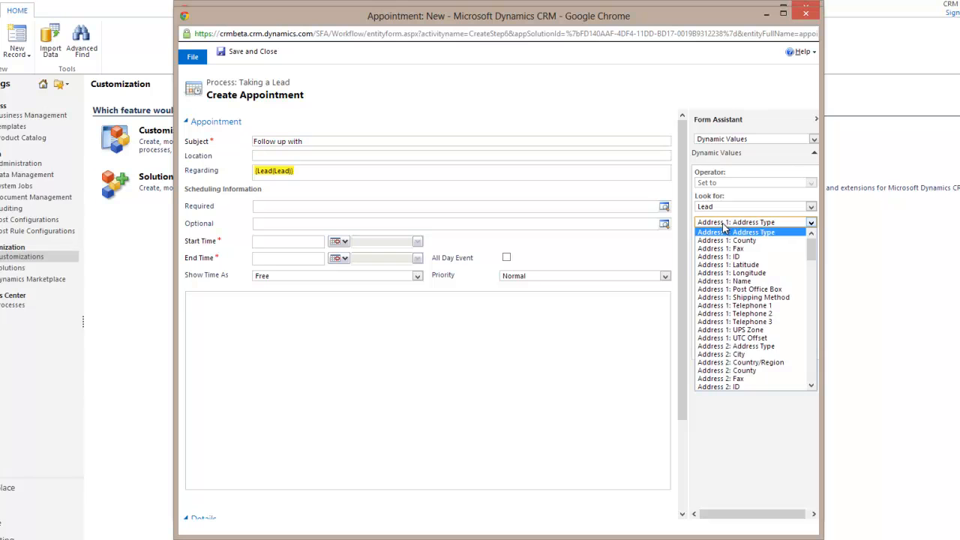
pyautogui.click(731, 471)
pyautogui.click(726, 224)
pyautogui.scroll(-5, 734, 287)
pyautogui.scroll(-8, 733, 287)
pyautogui.scroll(2, 738, 312)
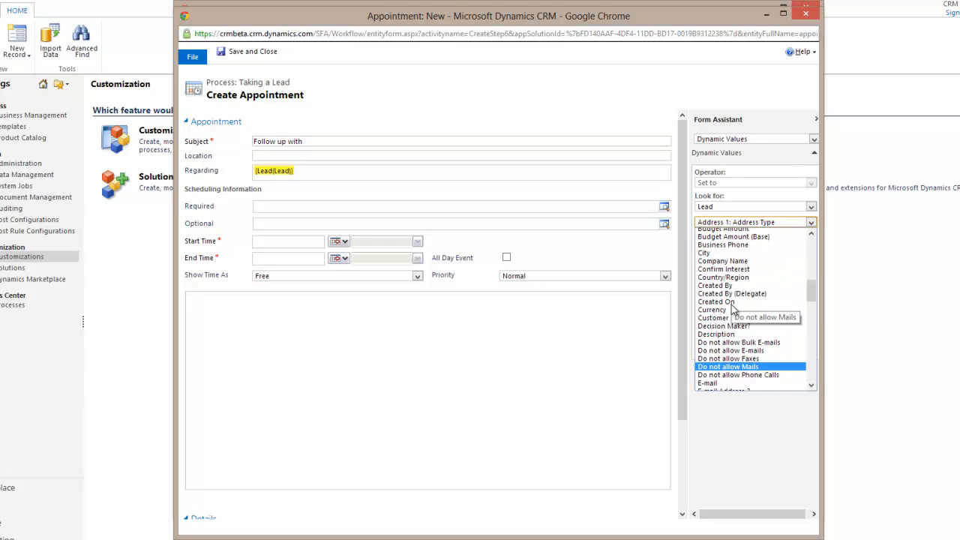
pyautogui.scroll(-2, 739, 322)
pyautogui.scroll(-3, 743, 344)
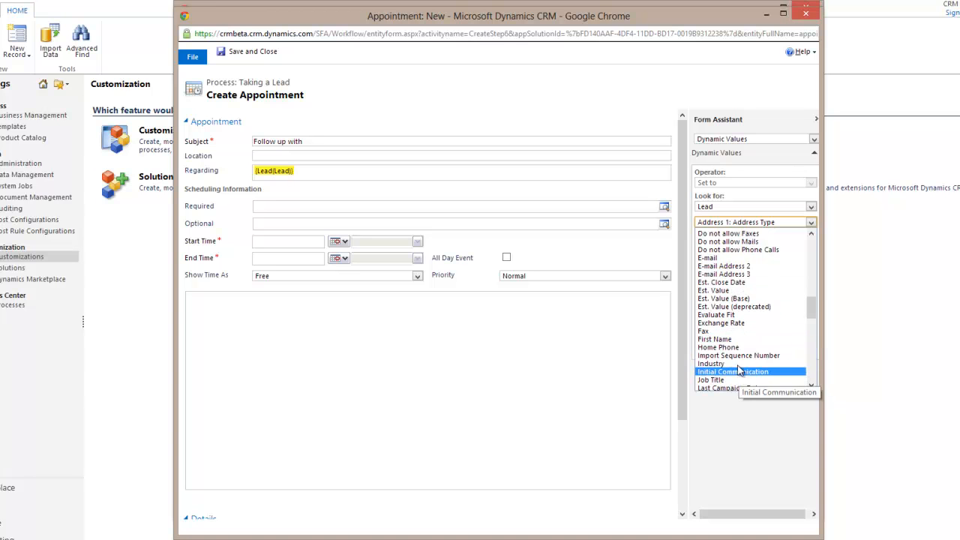
pyautogui.click(735, 339)
pyautogui.click(754, 238)
pyautogui.click(756, 346)
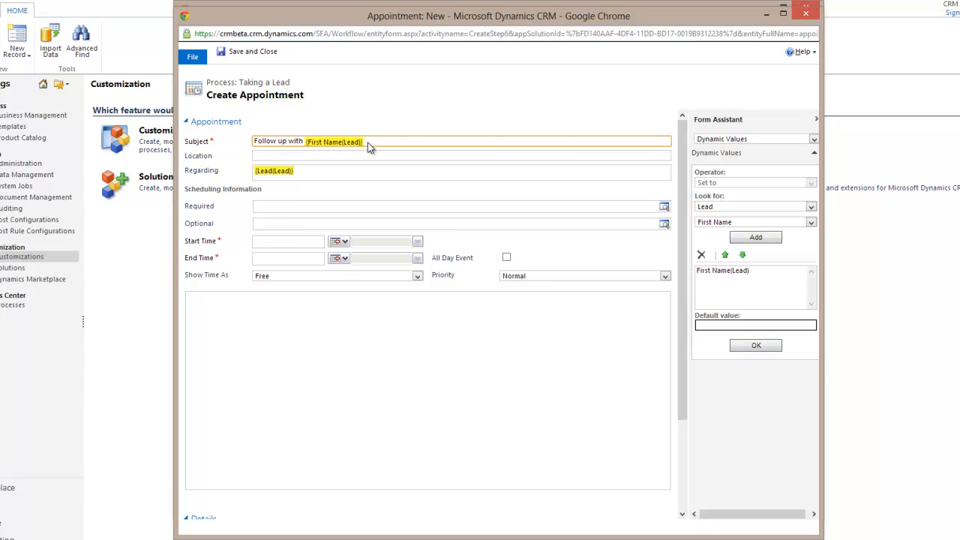
pyautogui.click(724, 270)
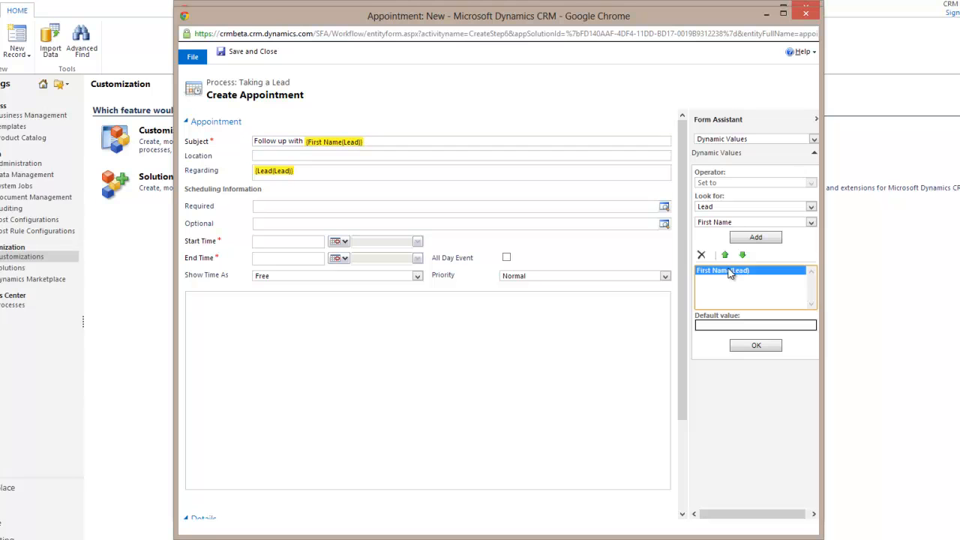
pyautogui.click(701, 255)
# Set the appointment start time to 2 days after the lead's Created On
pyautogui.click(271, 156)
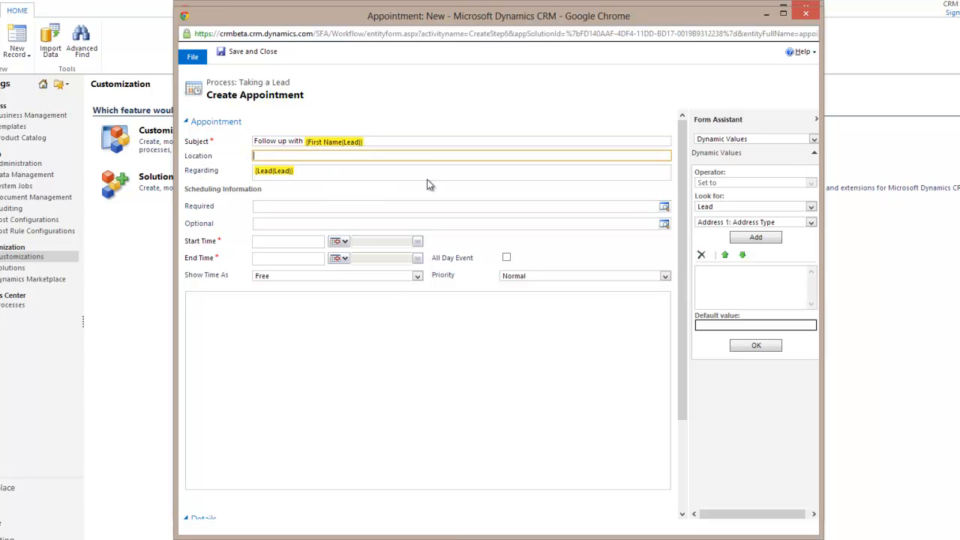
pyautogui.click(269, 205)
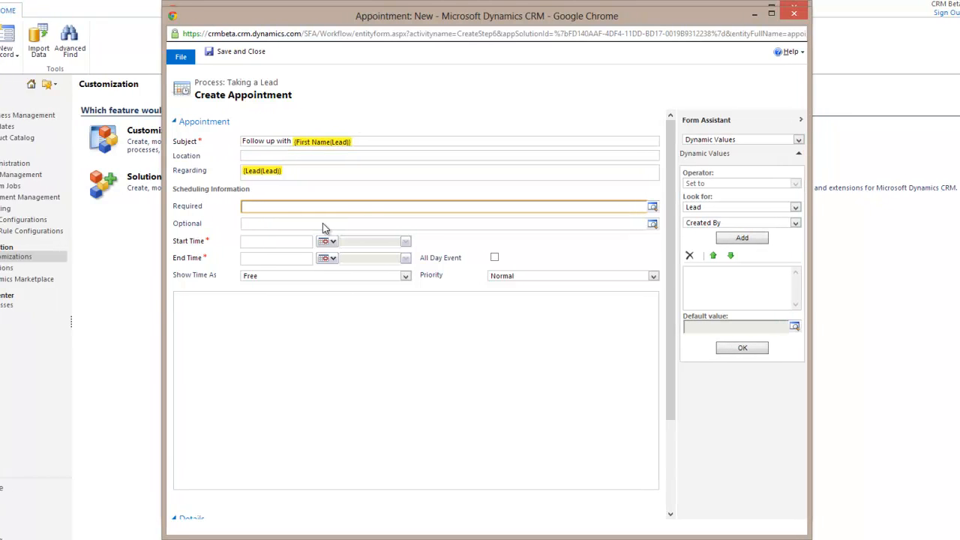
pyautogui.click(304, 241)
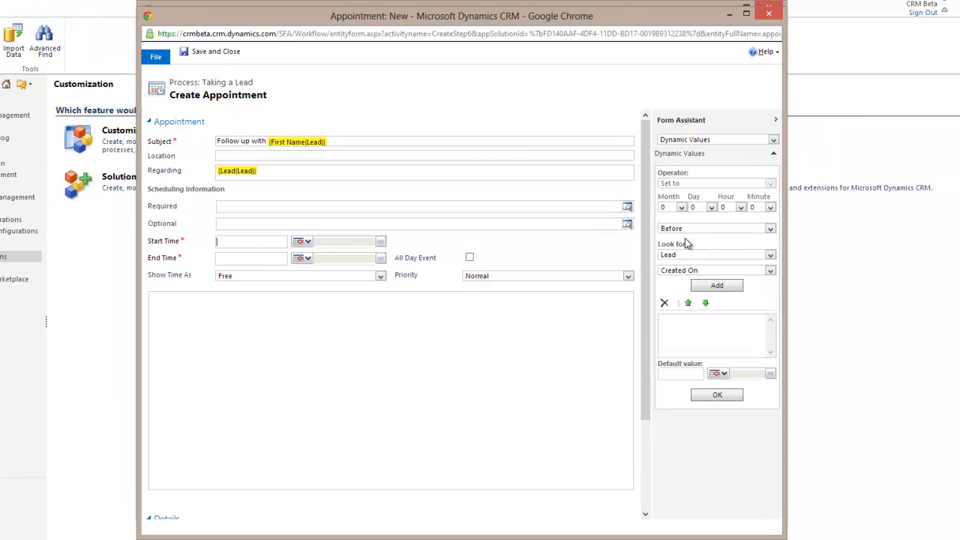
pyautogui.click(711, 207)
pyautogui.click(705, 234)
pyautogui.click(693, 230)
pyautogui.click(692, 246)
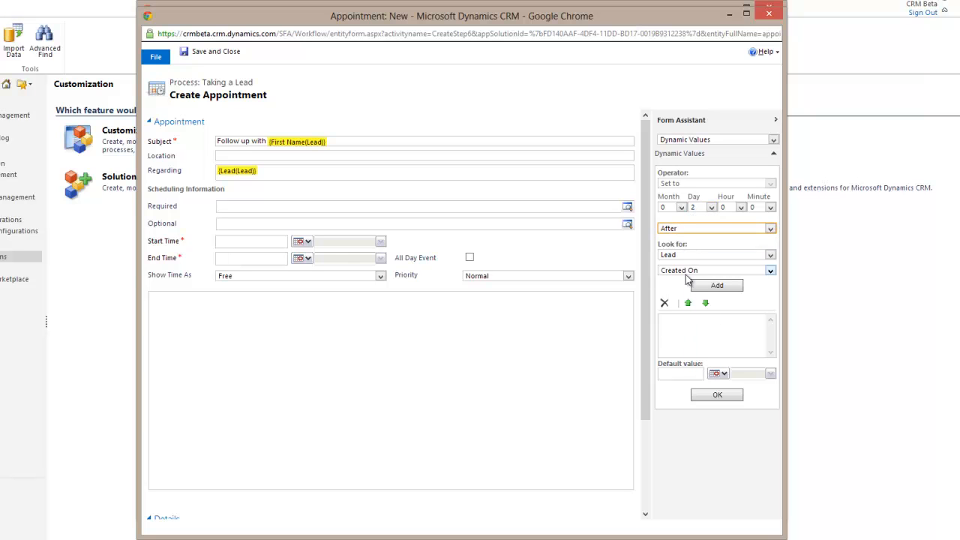
pyautogui.click(707, 285)
pyautogui.click(718, 397)
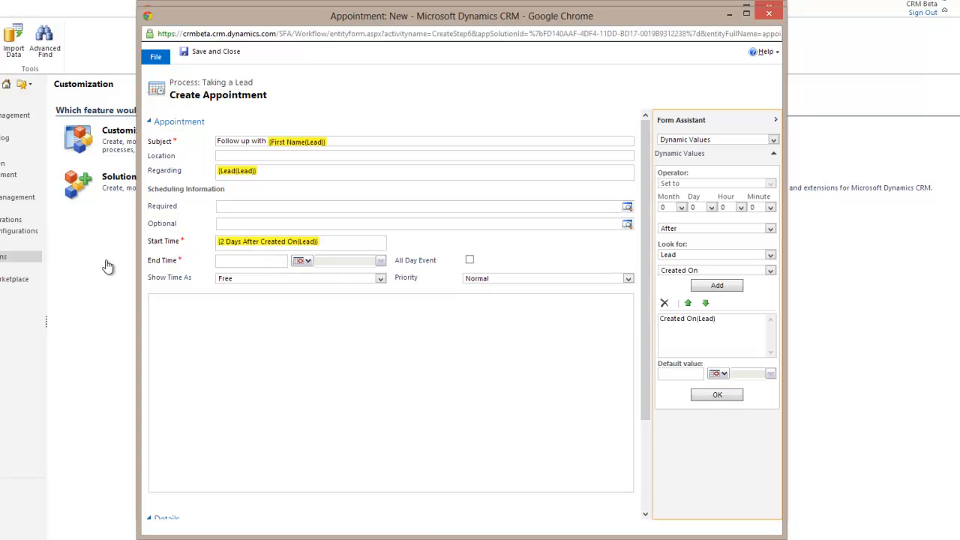
# Set the end time to 2 days 1 hour after the lead's Created On
pyautogui.click(244, 261)
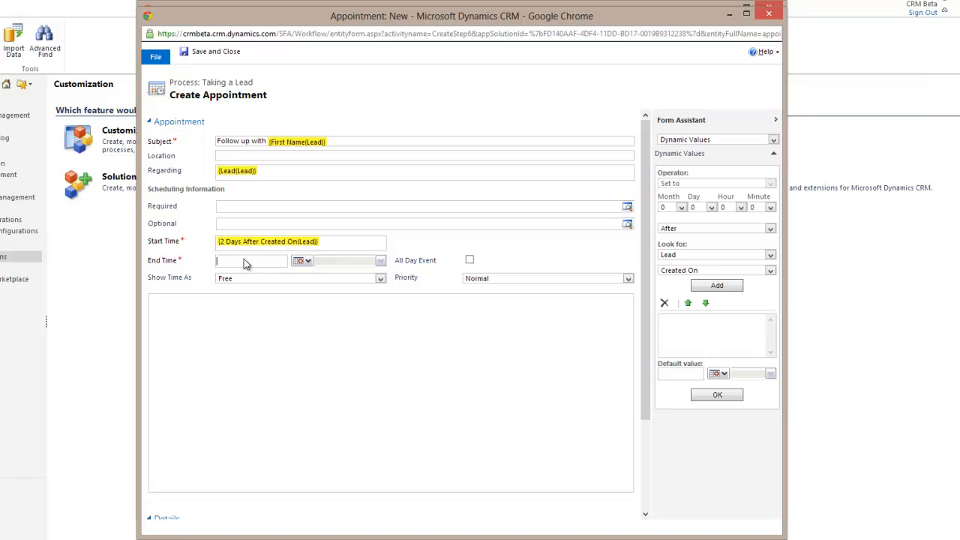
pyautogui.click(710, 208)
pyautogui.click(701, 229)
pyautogui.click(725, 210)
pyautogui.click(731, 229)
pyautogui.click(710, 291)
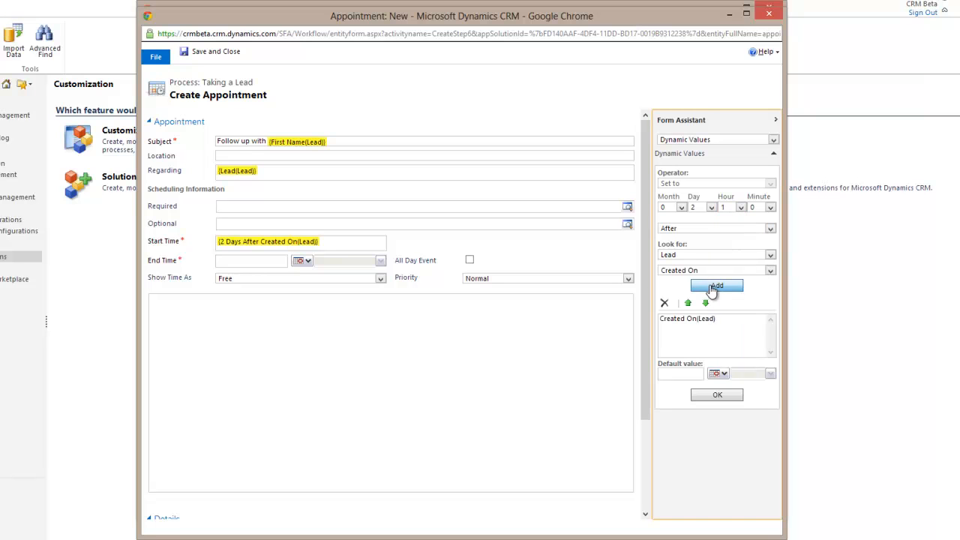
pyautogui.click(717, 396)
# Write an 'Automatic appointment' description inserting the lead's First Name, ending 'to discuss.. anything'
pyautogui.click(253, 353)
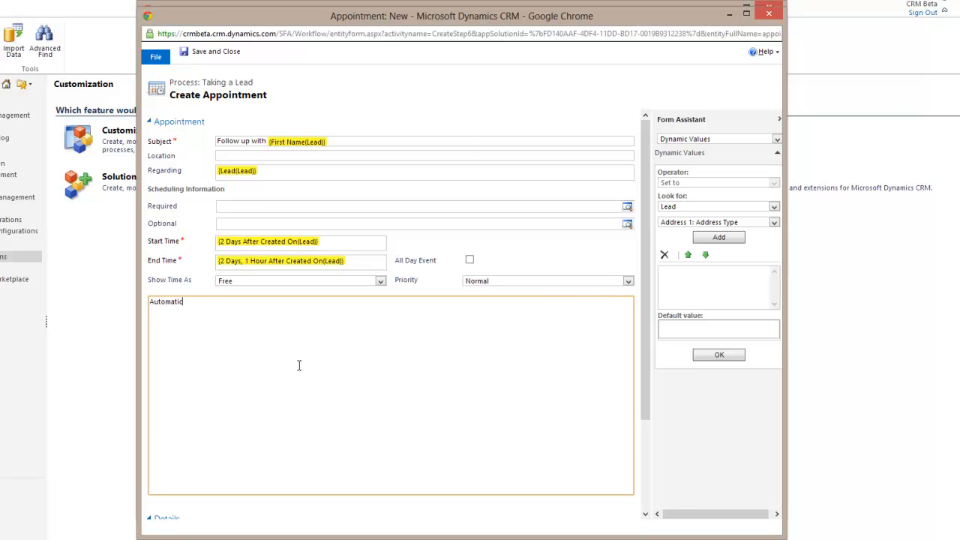
pyautogui.write('Automatic appointmen')
pyautogui.click(679, 222)
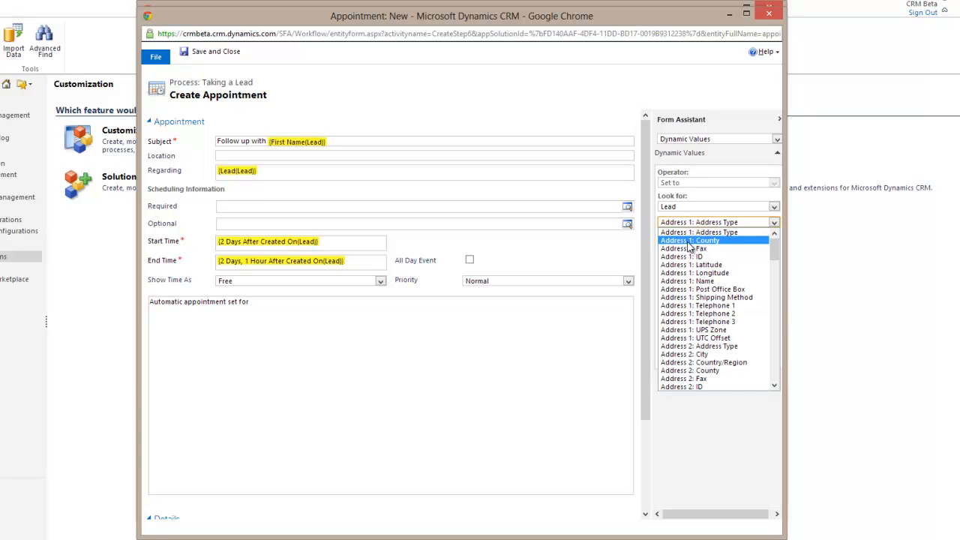
pyautogui.scroll(-10, 707, 294)
pyautogui.scroll(-5, 707, 295)
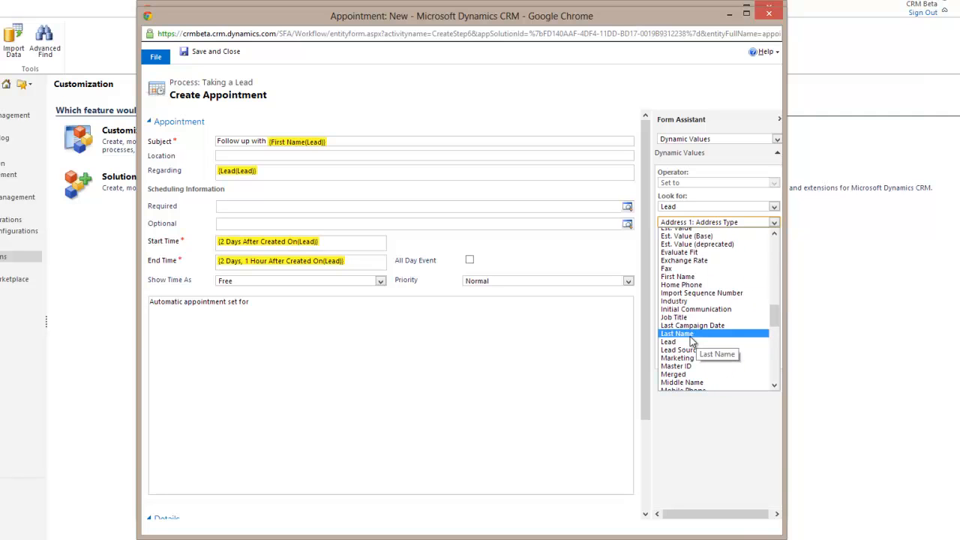
pyautogui.click(696, 277)
pyautogui.click(718, 237)
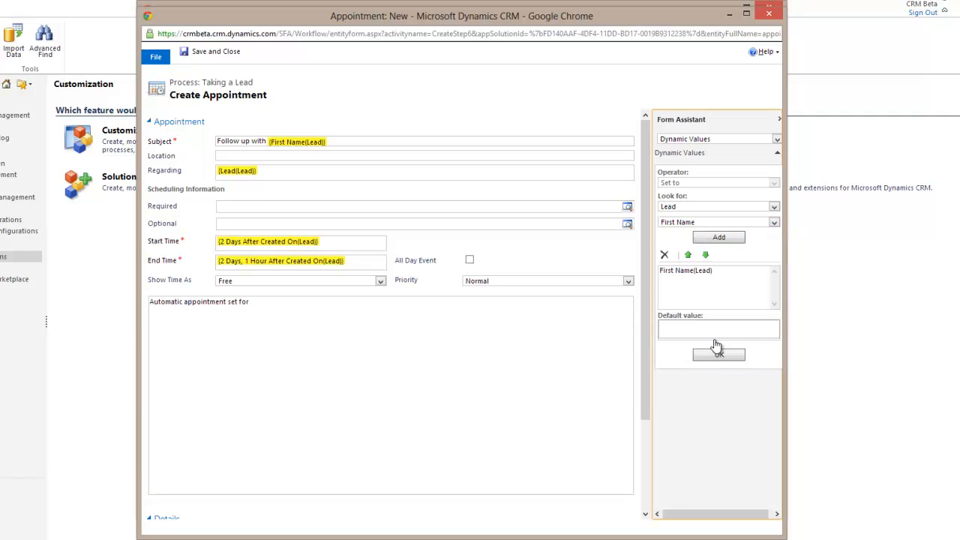
pyautogui.click(719, 354)
pyautogui.click(420, 324)
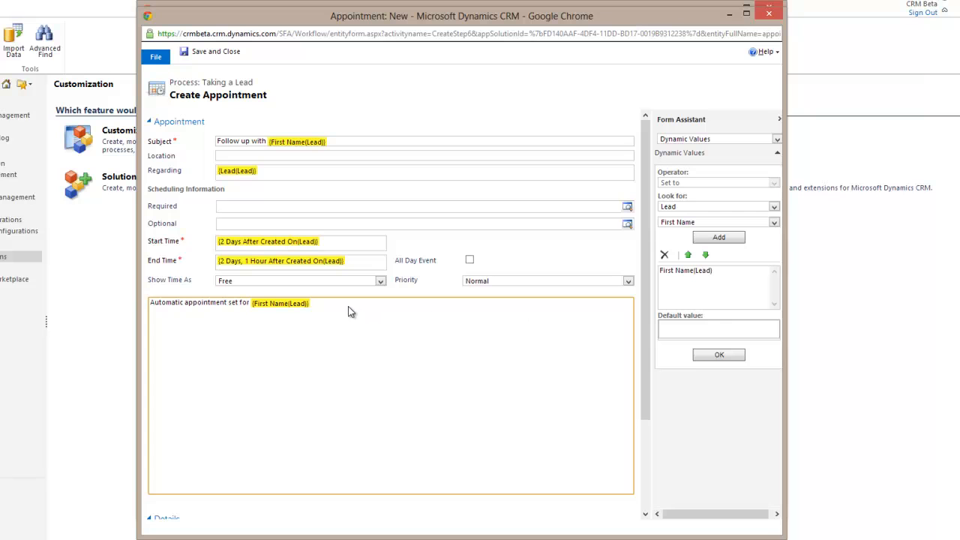
pyautogui.write('Name(Lead)} to discuss.. anything.')
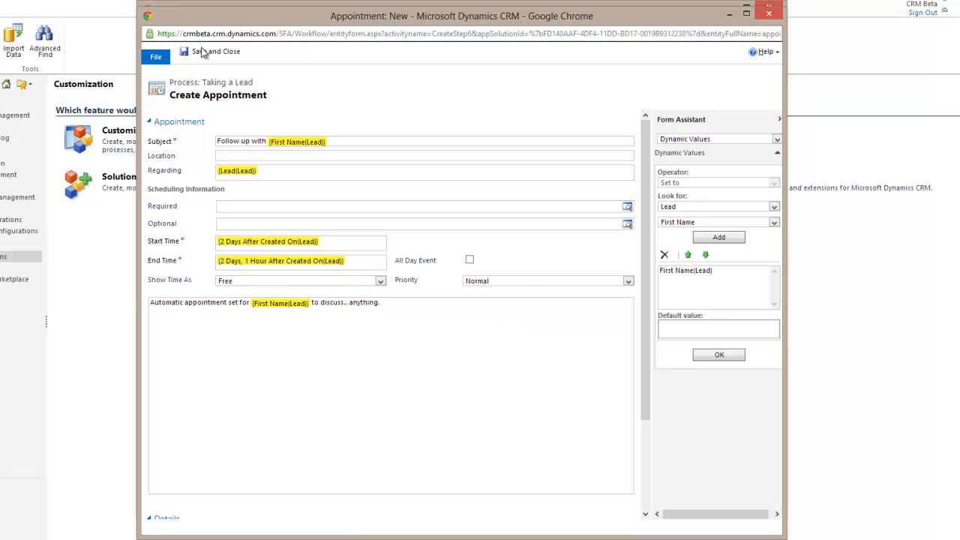
# Save the appointment step, set End WF to stop with status Canceled, and save the workflow
pyautogui.click(201, 49)
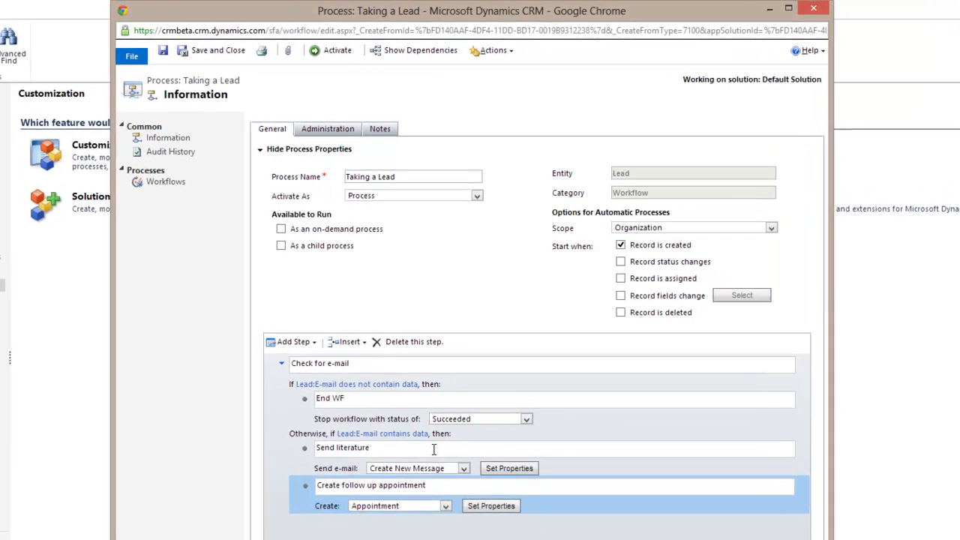
pyautogui.click(457, 376)
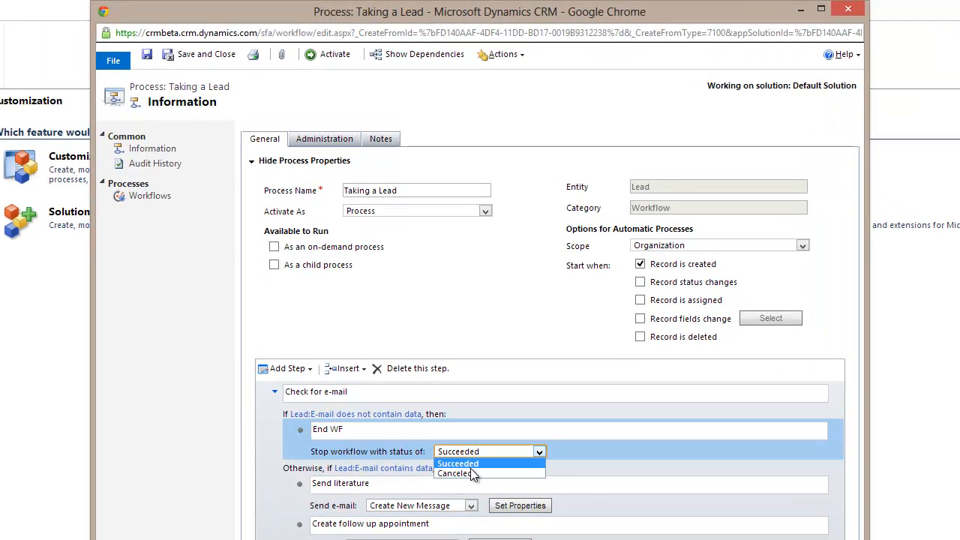
pyautogui.click(459, 473)
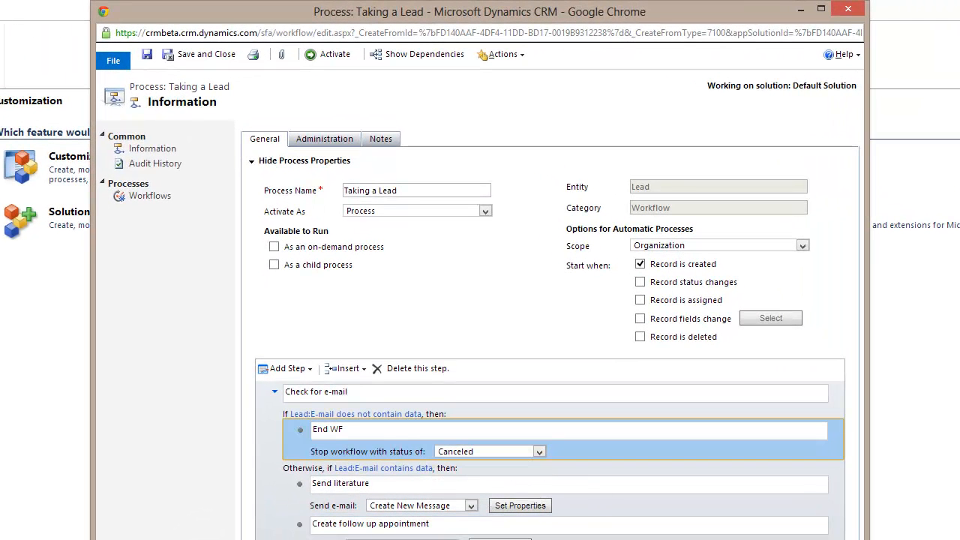
pyautogui.click(147, 55)
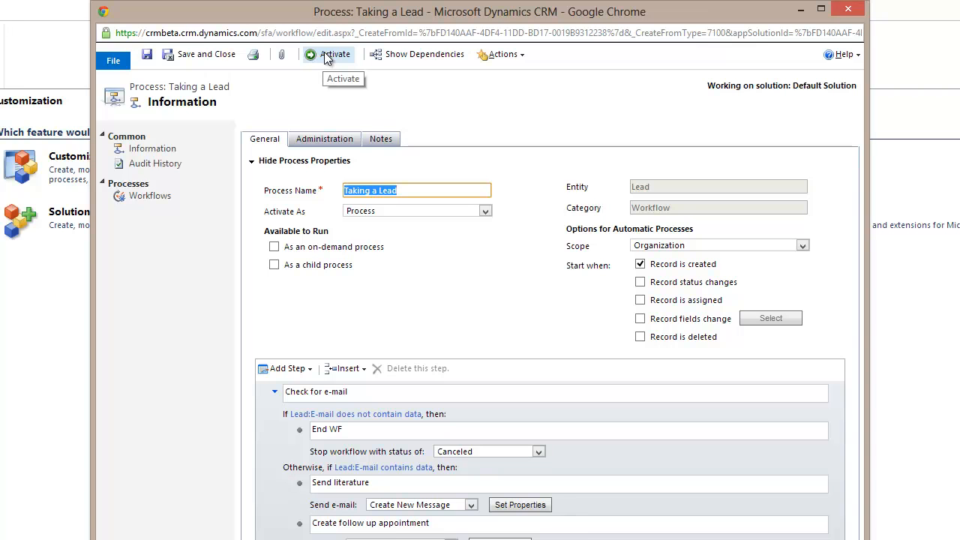
# Activate the Taking a Lead process and close the process and Default Solution windows
pyautogui.click(326, 55)
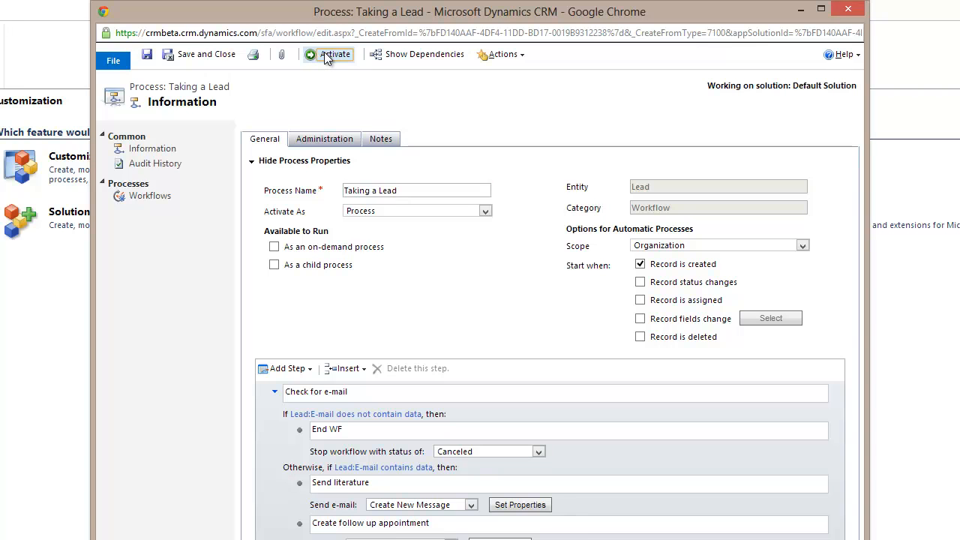
pyautogui.click(530, 421)
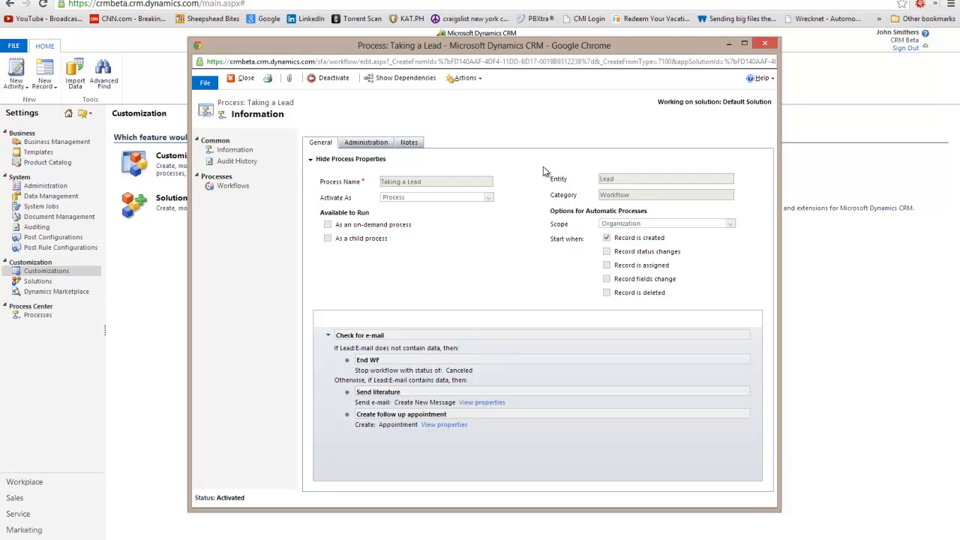
pyautogui.click(762, 44)
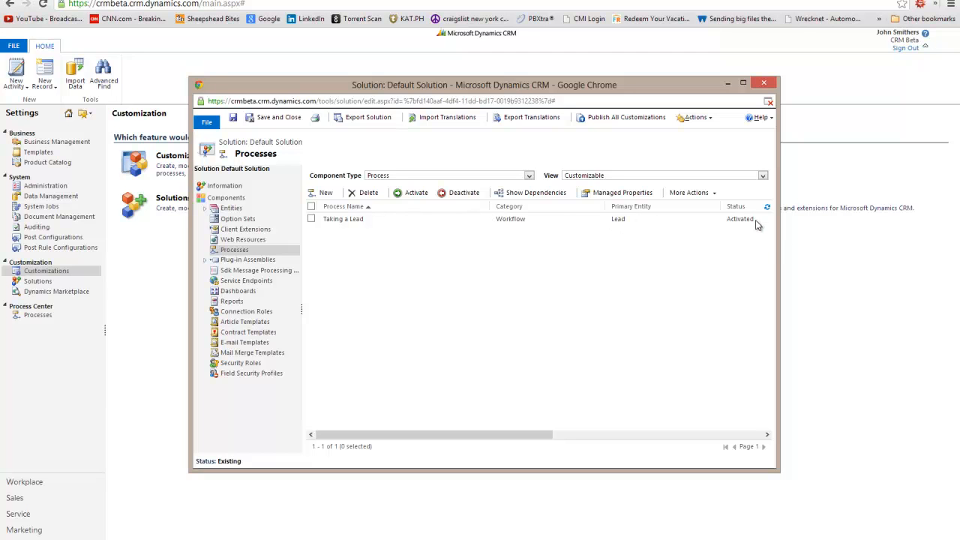
pyautogui.click(764, 83)
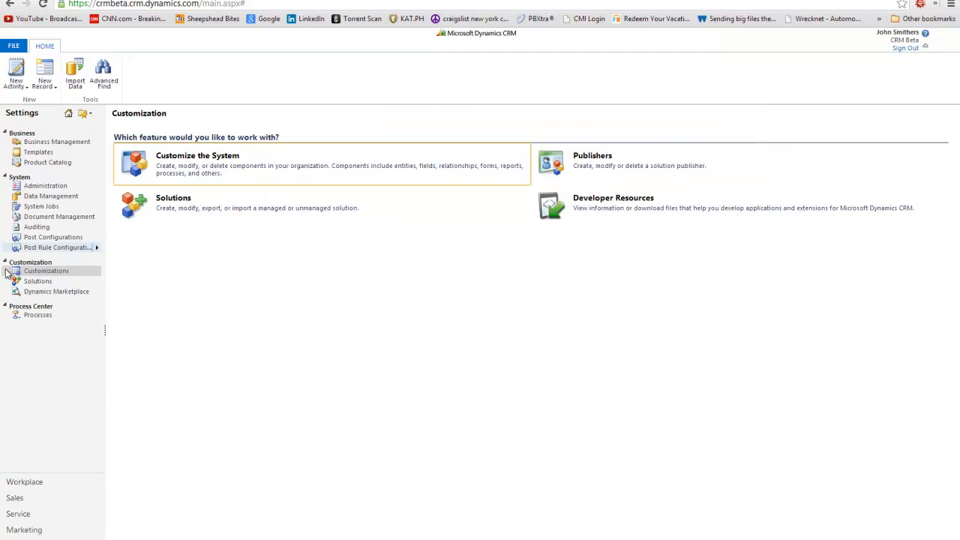
# Go to Workplace > Leads and start a new lead
pyautogui.click(31, 486)
pyautogui.click(32, 230)
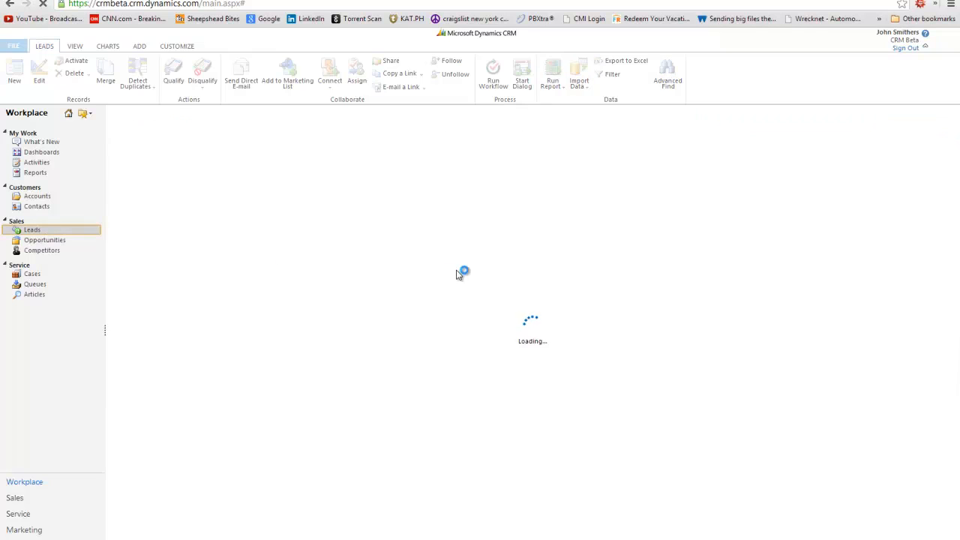
pyautogui.click(14, 75)
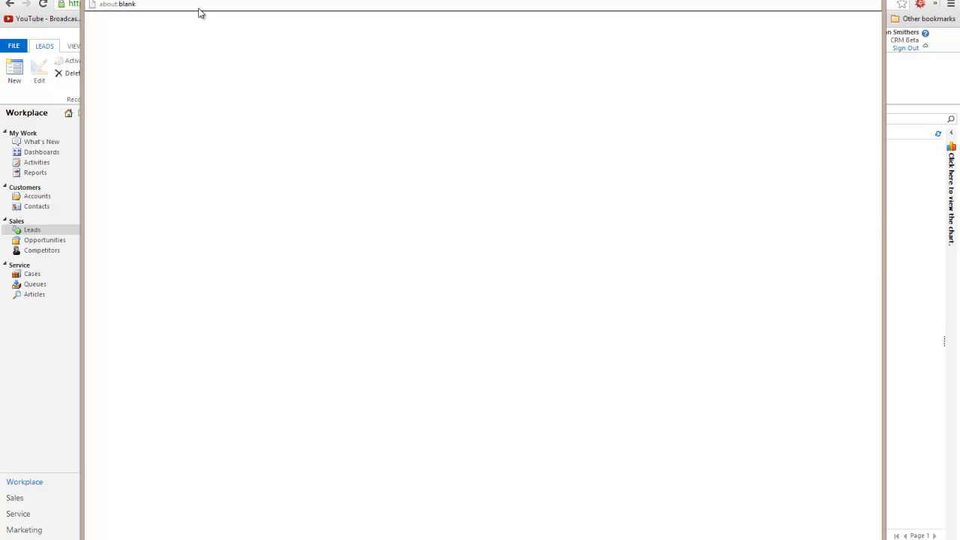
# Close the failed new-lead window, start a new lead again and dismiss the script error
pyautogui.click(161, 4)
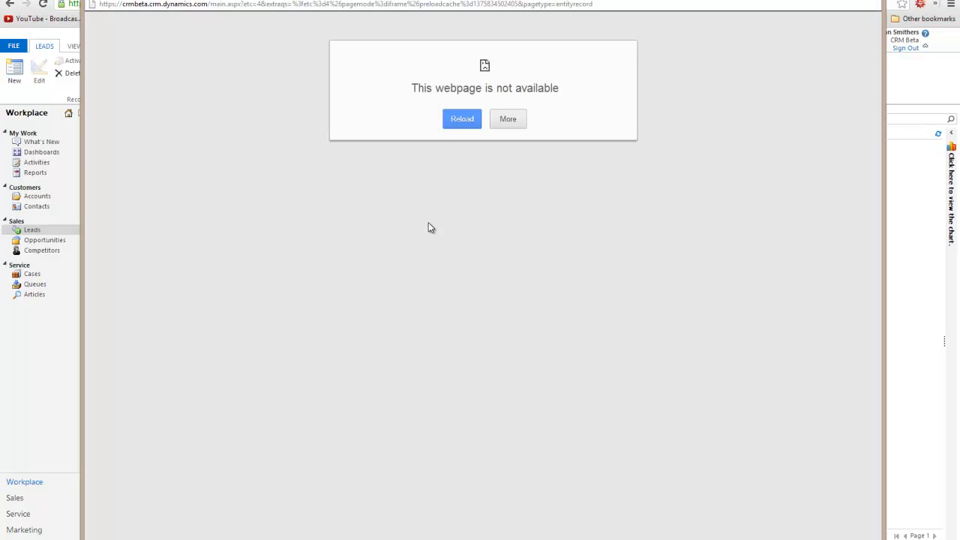
pyautogui.click(888, 3)
pyautogui.click(22, 75)
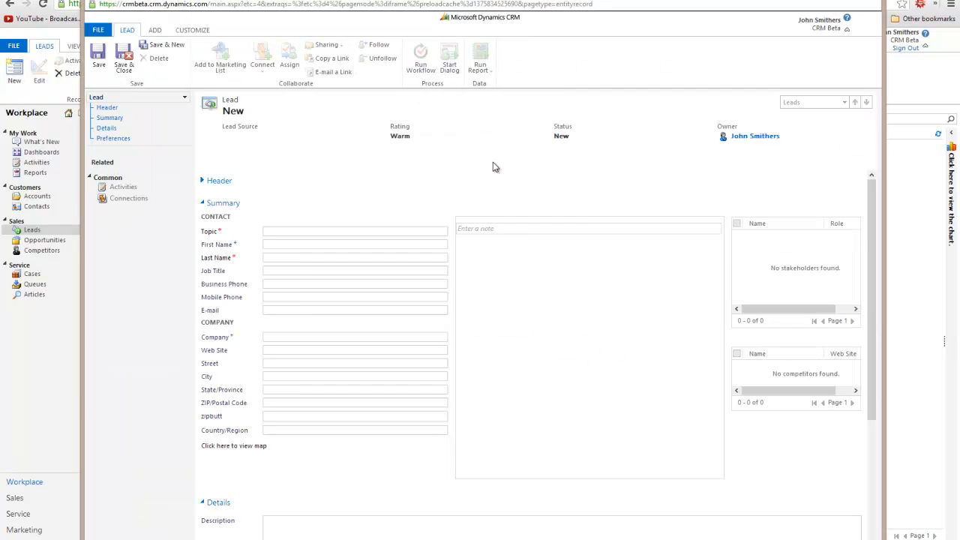
pyautogui.click(546, 313)
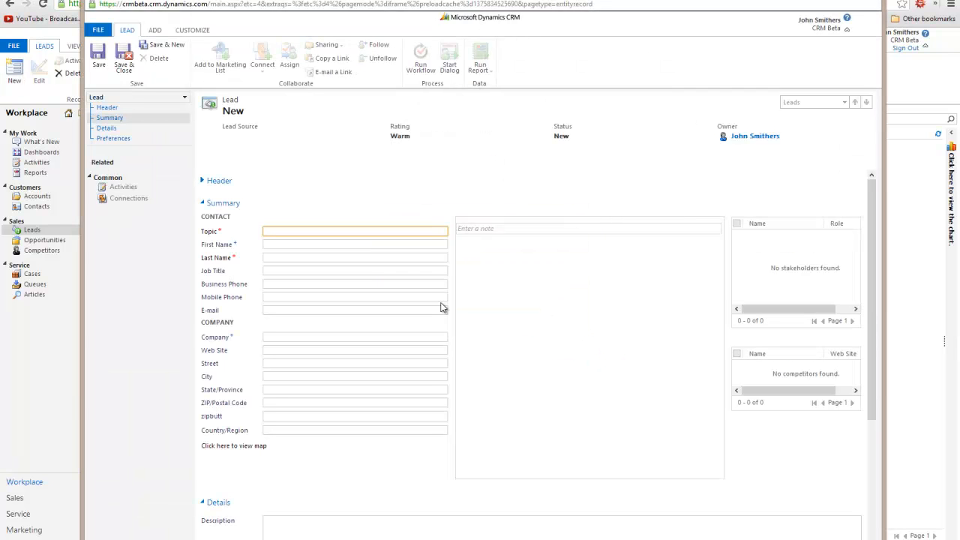
# Enter topic 'Interested in buying chairs' with the lead's first and last name
pyautogui.click(206, 184)
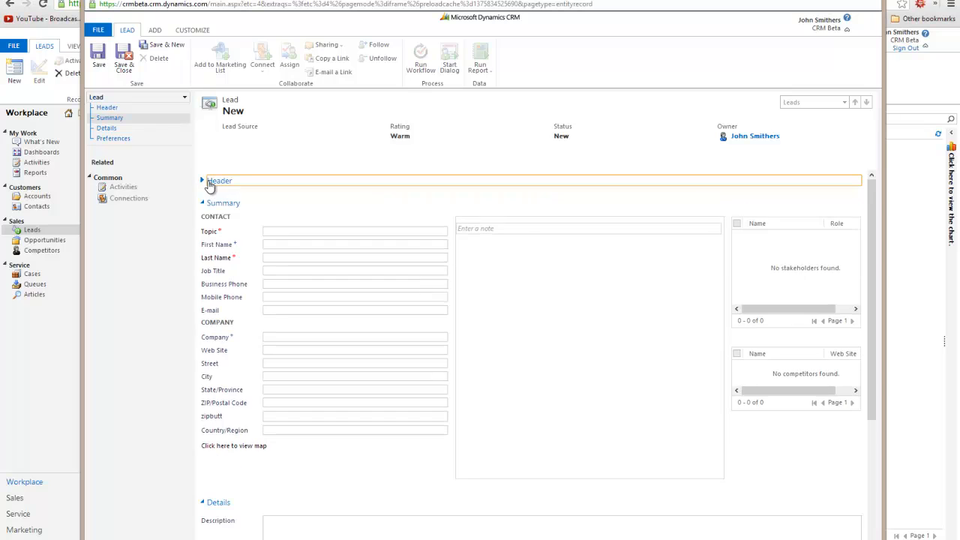
pyautogui.scroll(-3, 351, 272)
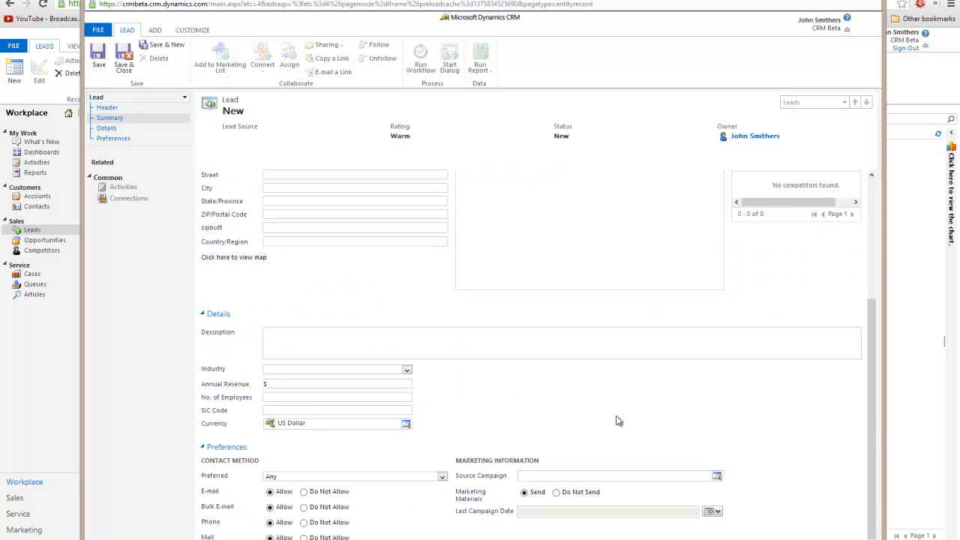
pyautogui.scroll(3, 616, 420)
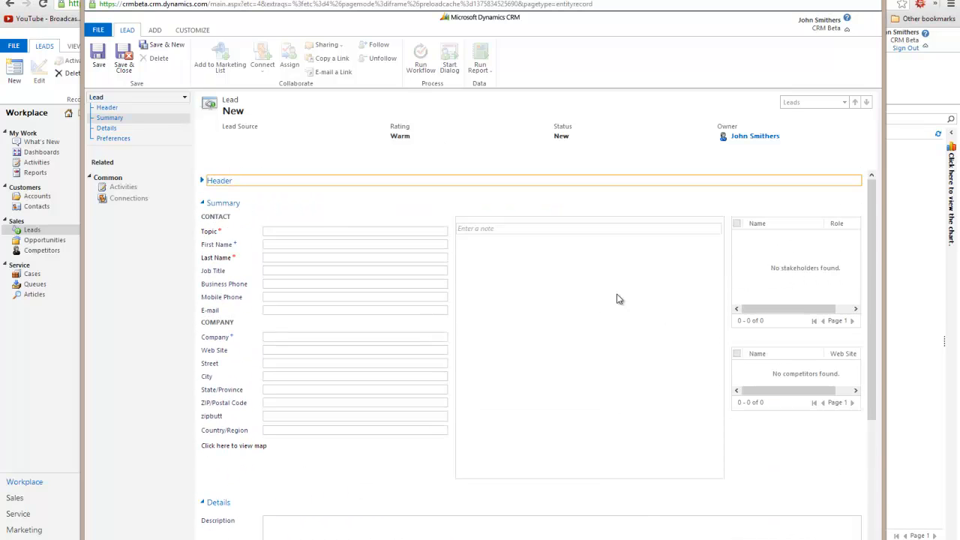
pyautogui.scroll(-3, 334, 273)
pyautogui.scroll(3, 315, 263)
pyautogui.click(295, 232)
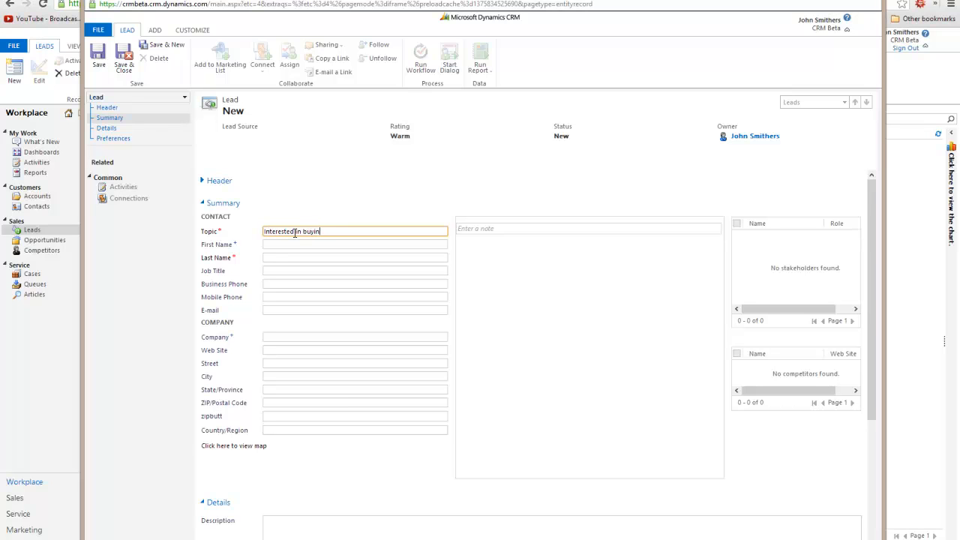
pyautogui.press('Tab')
pyautogui.write('Michael')
pyautogui.press('Tab')
pyautogui.write('Jackson')
pyautogui.press('Tab')
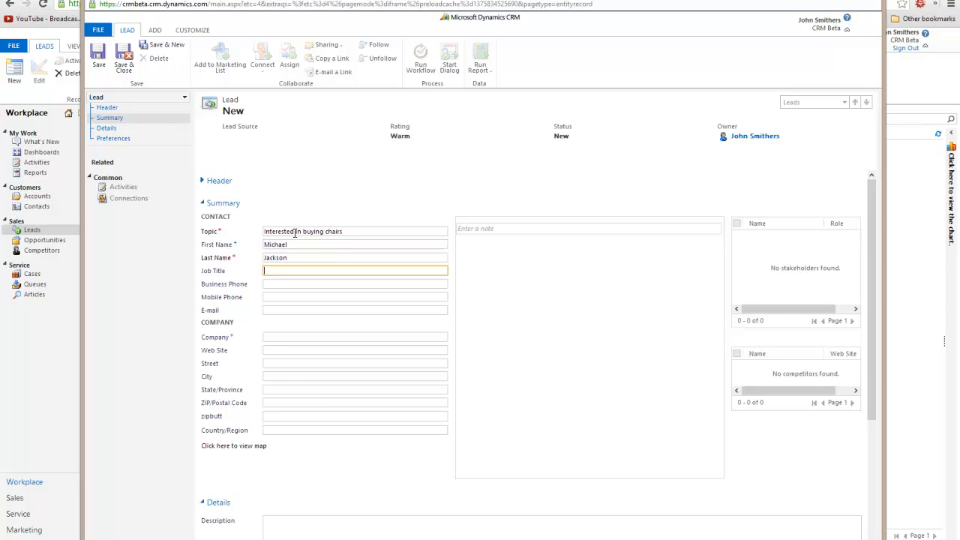
# Leave the E-mail field blank and save the lead
pyautogui.click(278, 283)
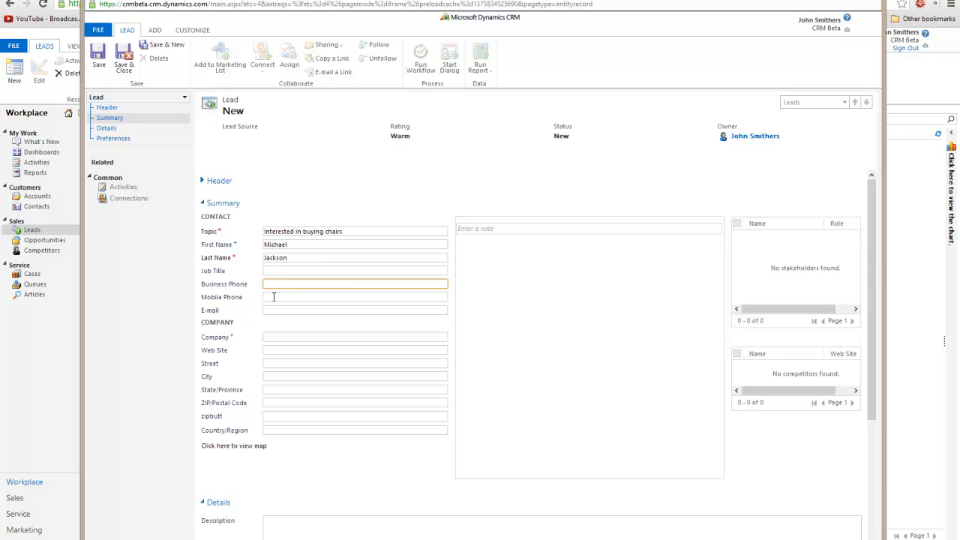
pyautogui.scroll(-3, 380, 304)
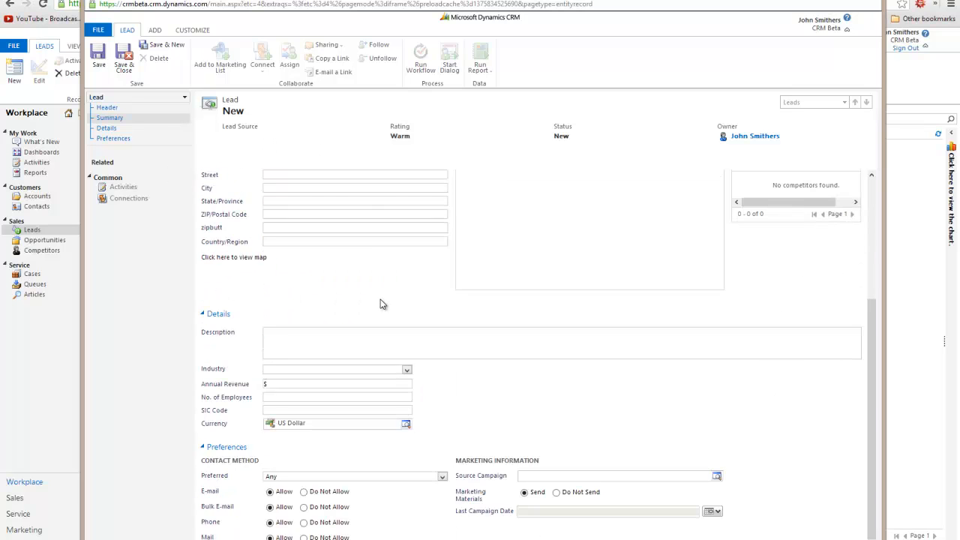
pyautogui.scroll(3, 365, 315)
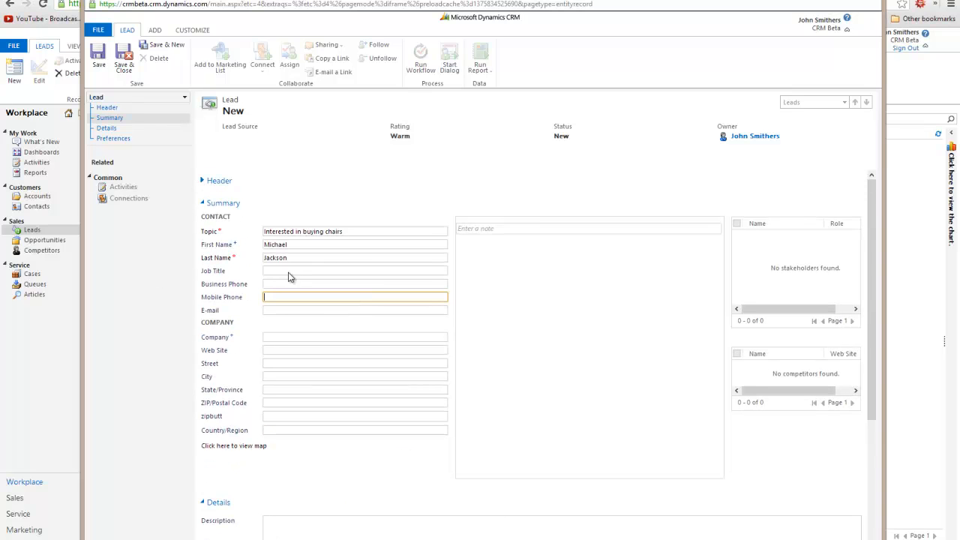
pyautogui.click(271, 310)
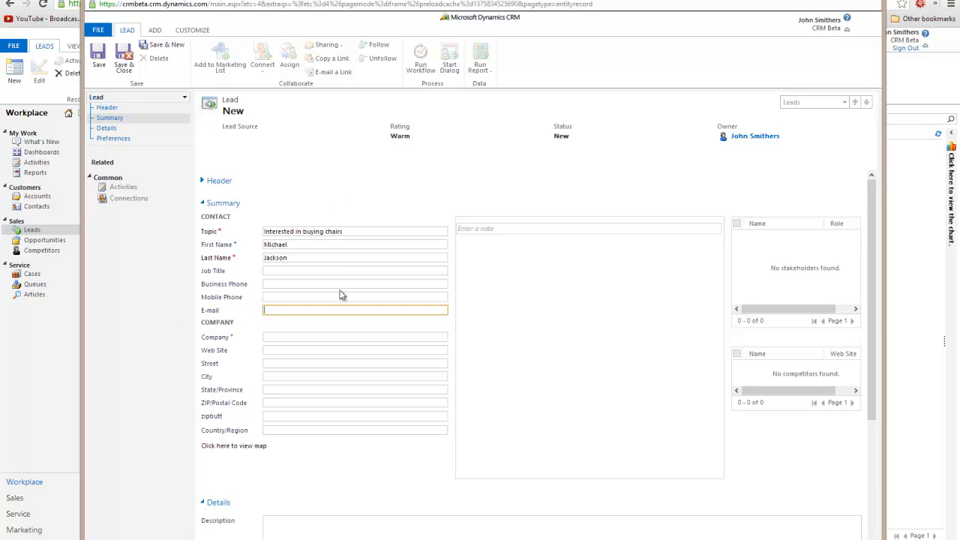
pyautogui.click(96, 58)
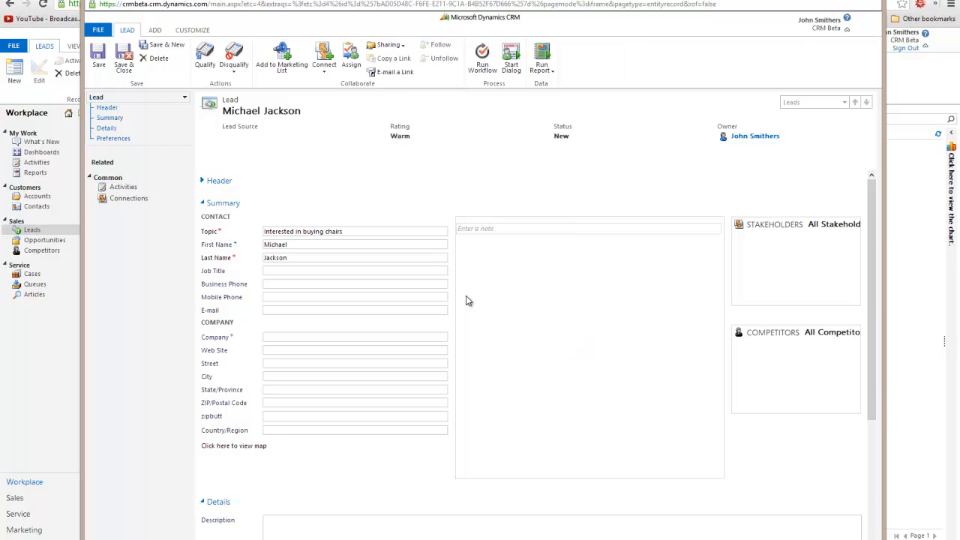
# Dismiss the script error and open the Lead form in the form editor
pyautogui.click(553, 313)
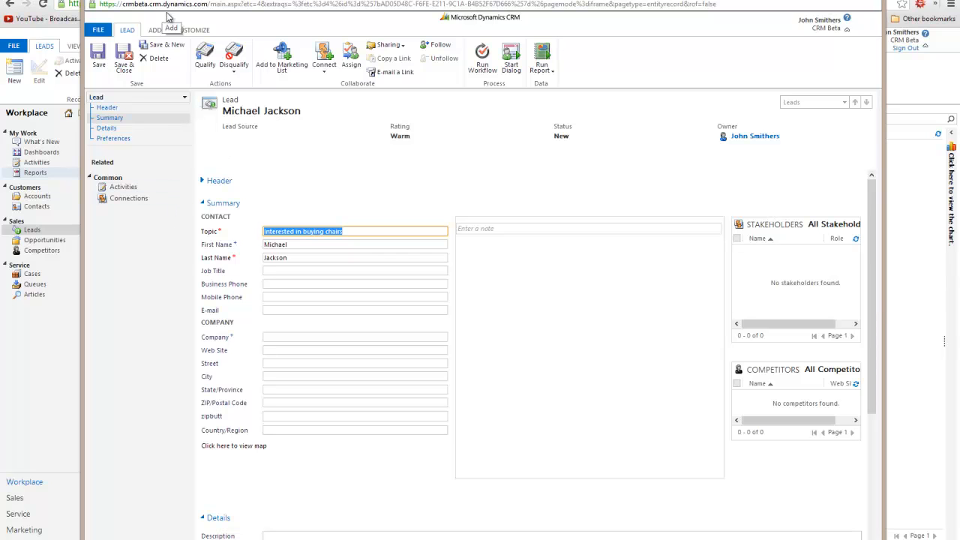
pyautogui.click(192, 30)
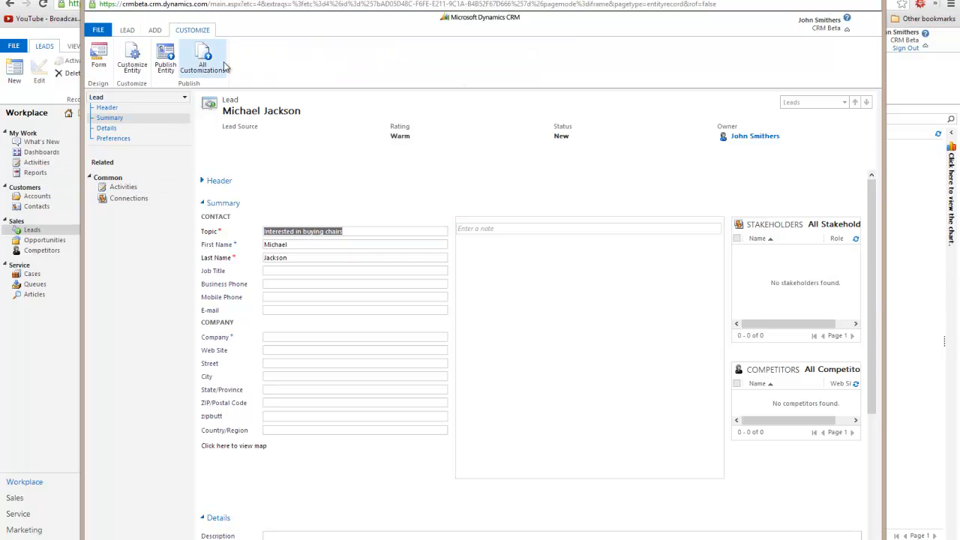
pyautogui.click(99, 59)
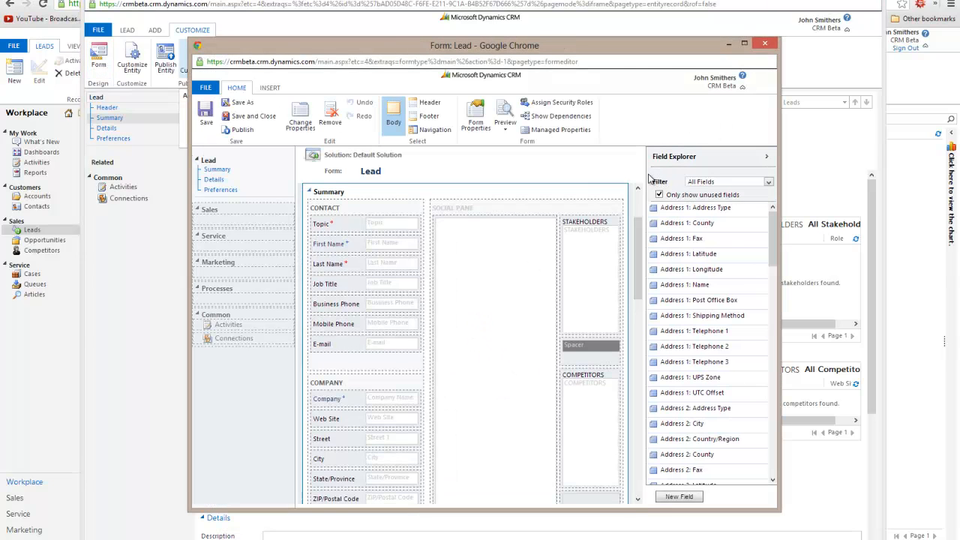
# Drag Workflows under Processes in the form navigation, then save and publish the form
pyautogui.click(225, 292)
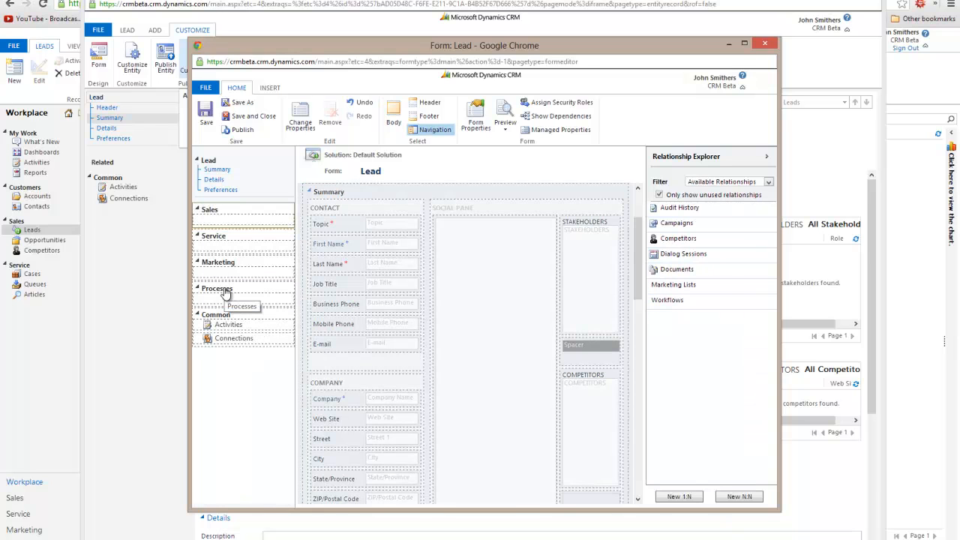
pyautogui.moveTo(698, 301); pyautogui.dragTo(243, 301)
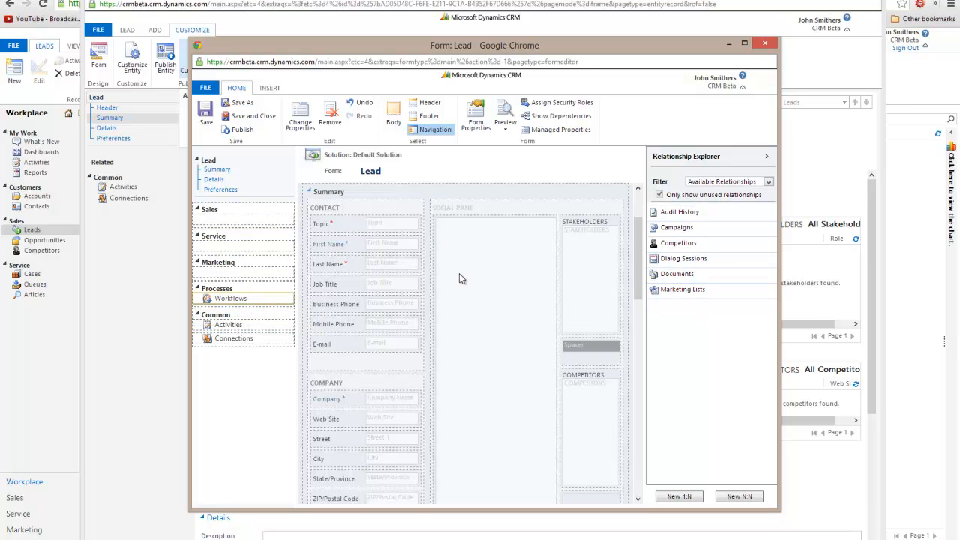
pyautogui.click(234, 299)
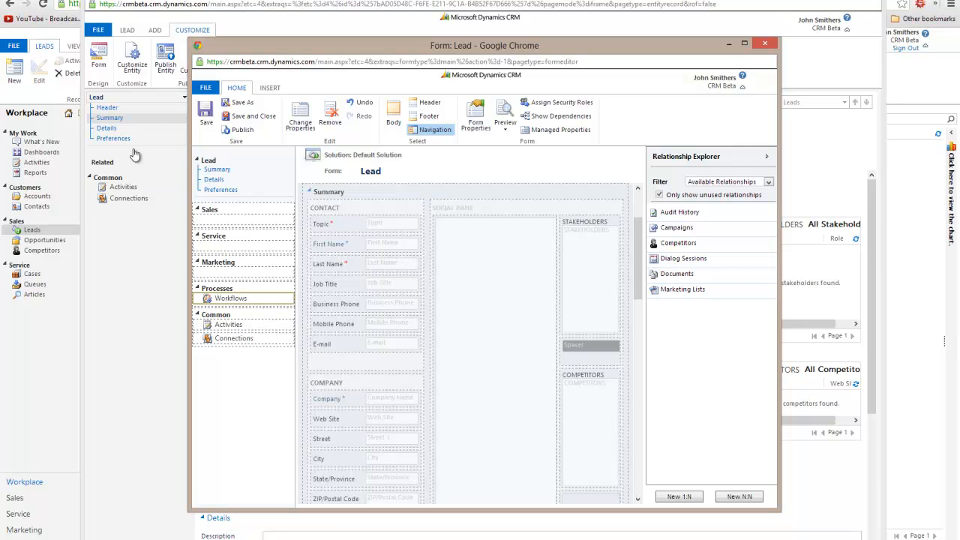
pyautogui.click(204, 126)
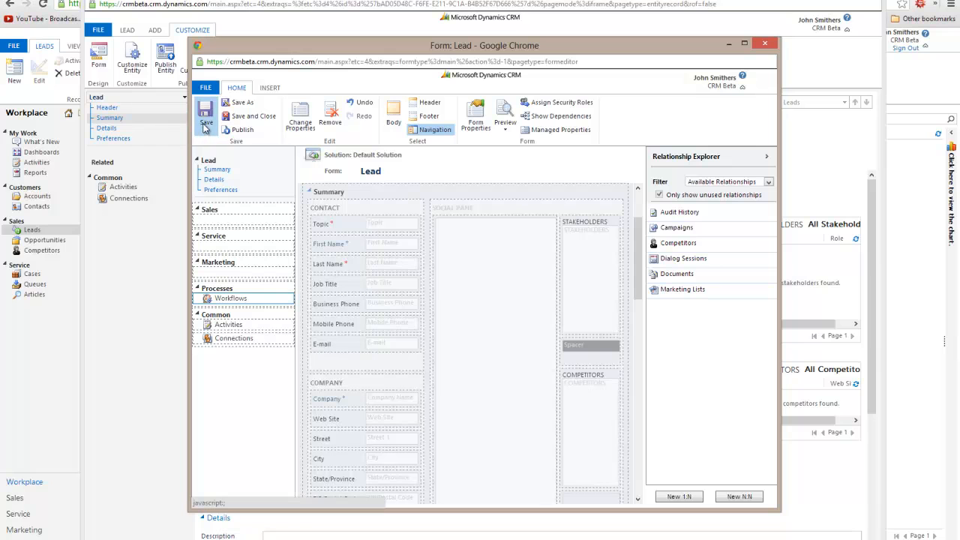
pyautogui.click(242, 129)
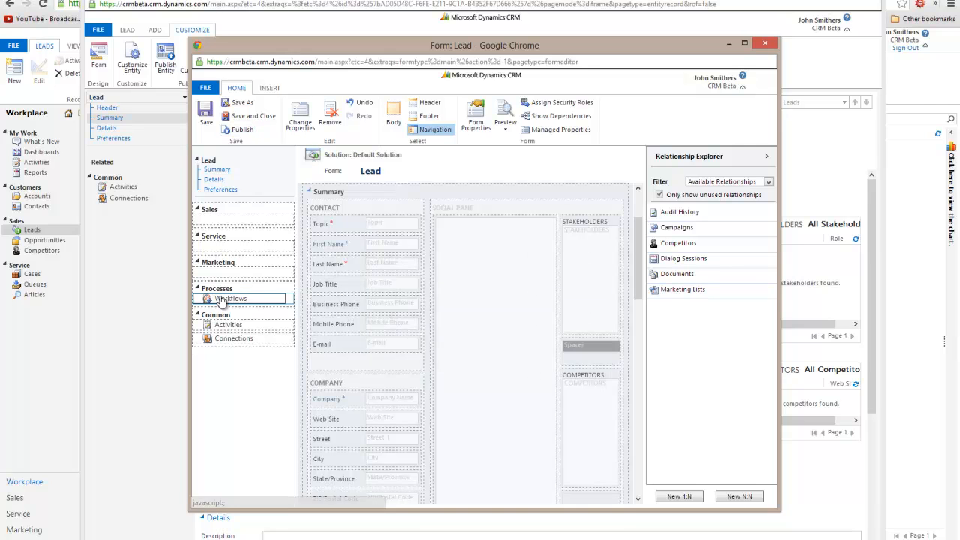
# Close the form editor and lead, then reopen the test lead from My Open Leads
pyautogui.click(240, 118)
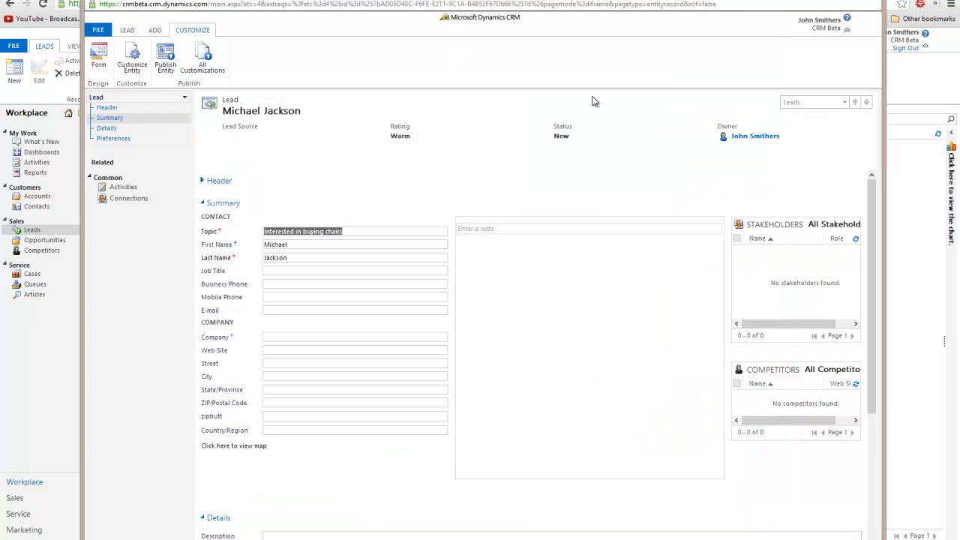
pyautogui.click(869, 6)
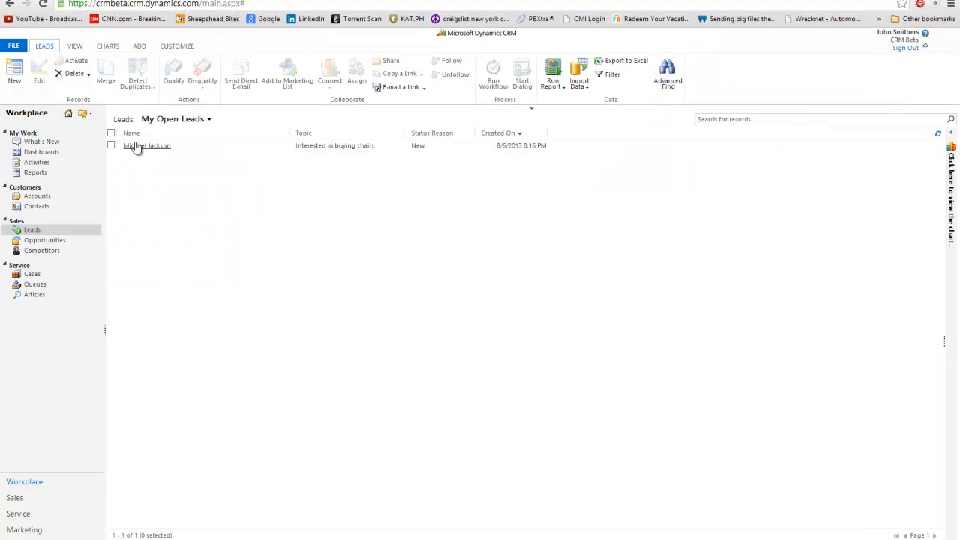
pyautogui.click(135, 146)
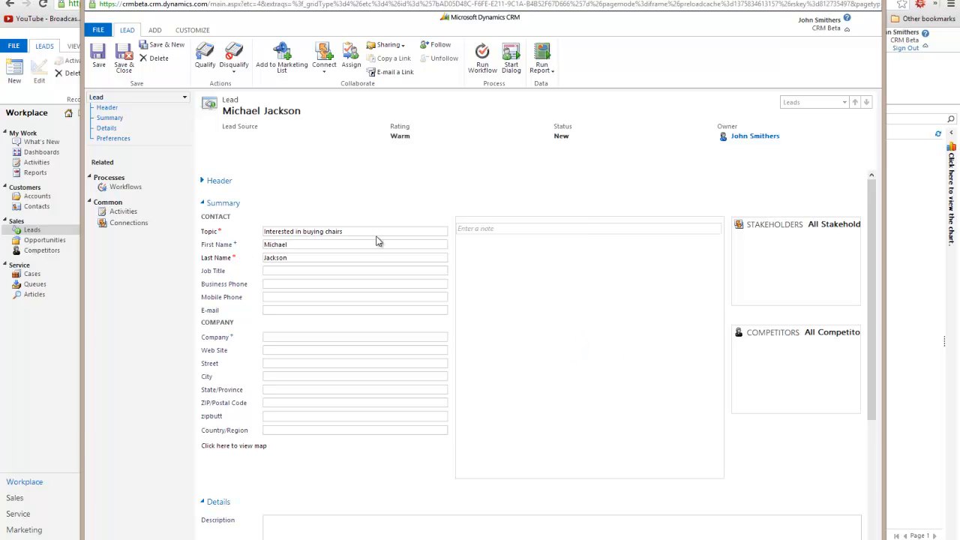
pyautogui.click(553, 313)
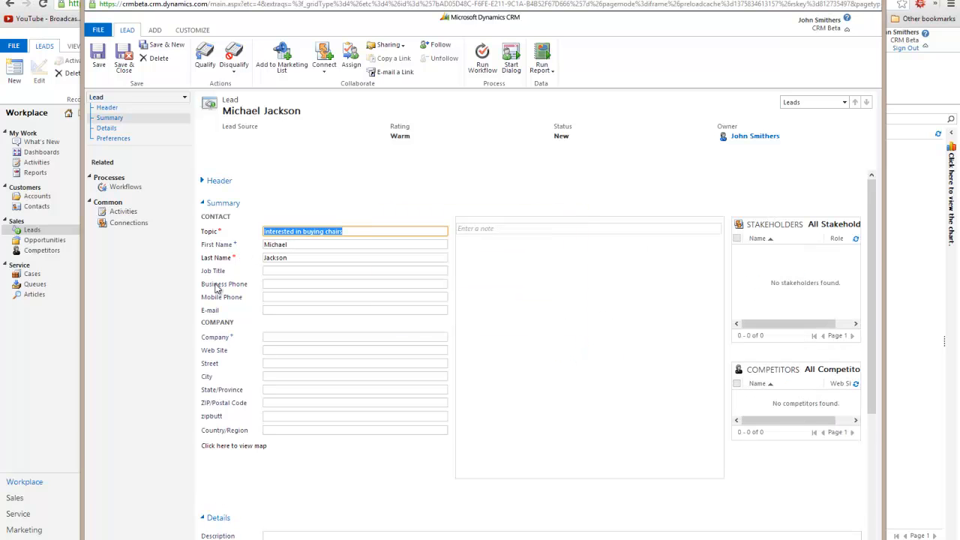
# Open the lead's Taking a Lead workflow job and confirm it ended Canceled at End WF
pyautogui.click(124, 189)
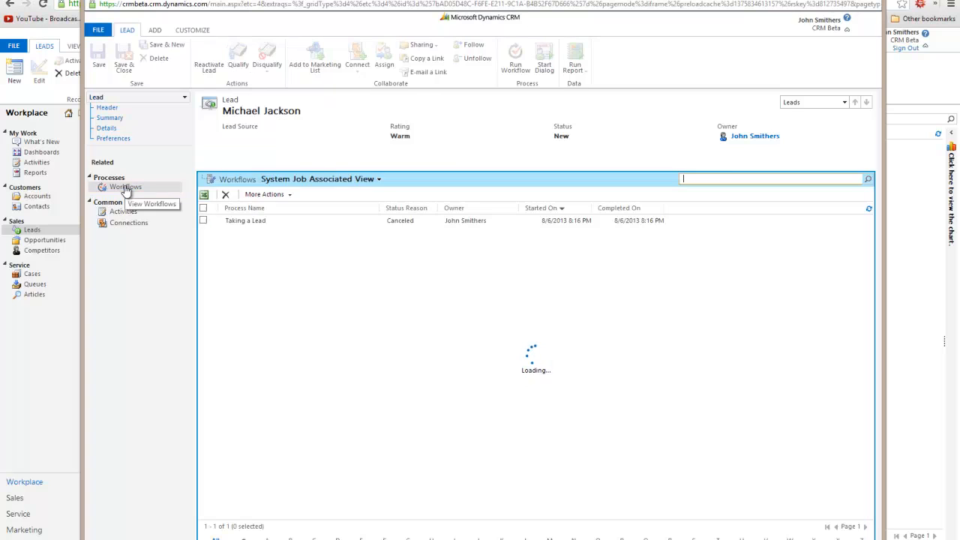
pyautogui.click(323, 223)
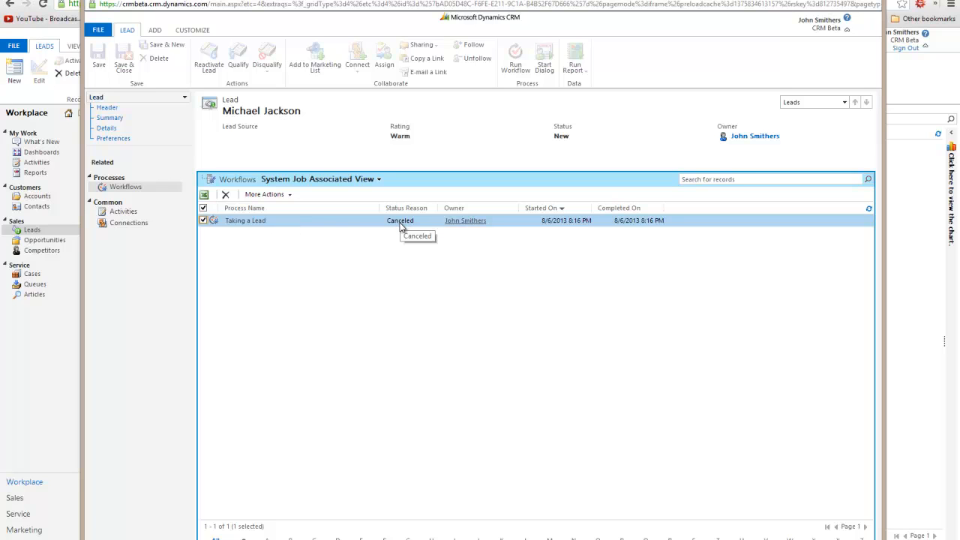
pyautogui.doubleClick(313, 222)
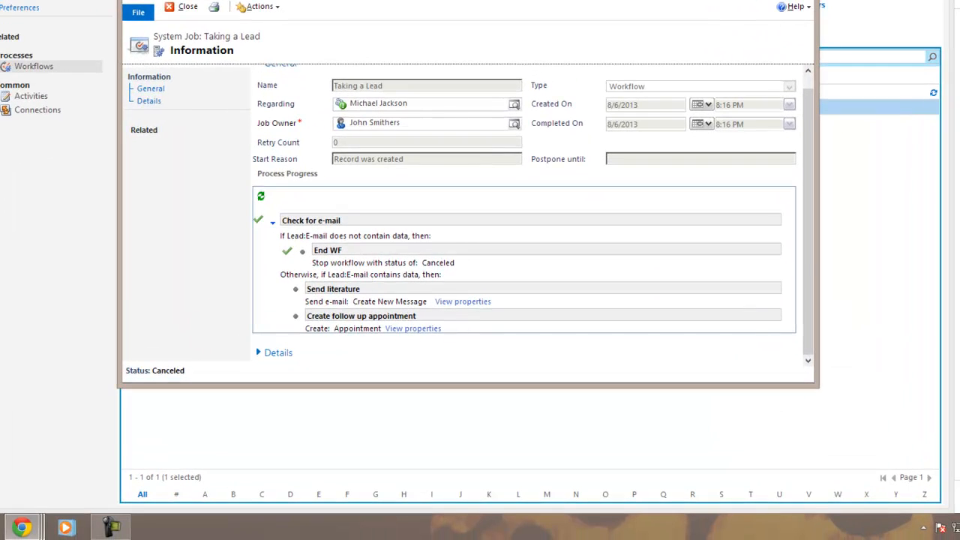
pyautogui.moveTo(387, 0); pyautogui.dragTo(392, 173)
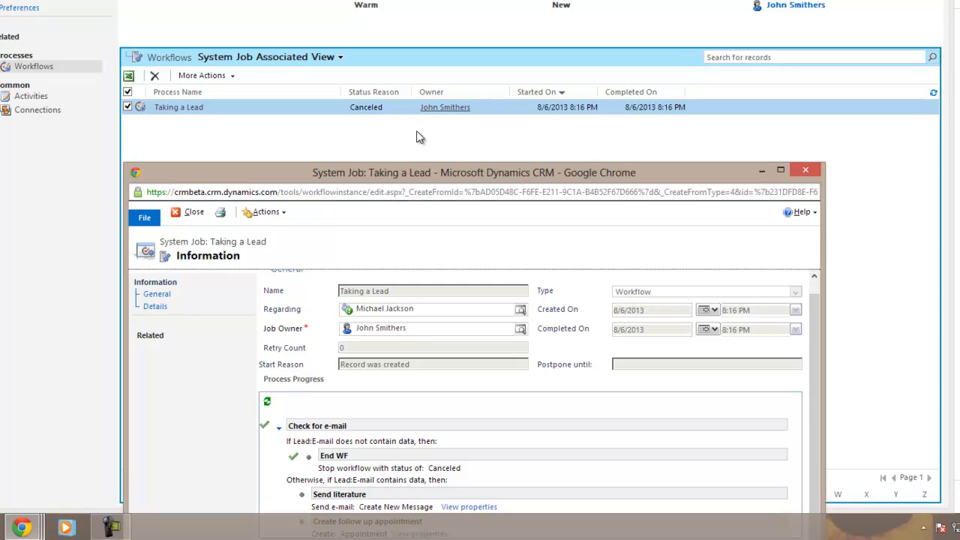
pyautogui.moveTo(422, 170); pyautogui.dragTo(433, 12)
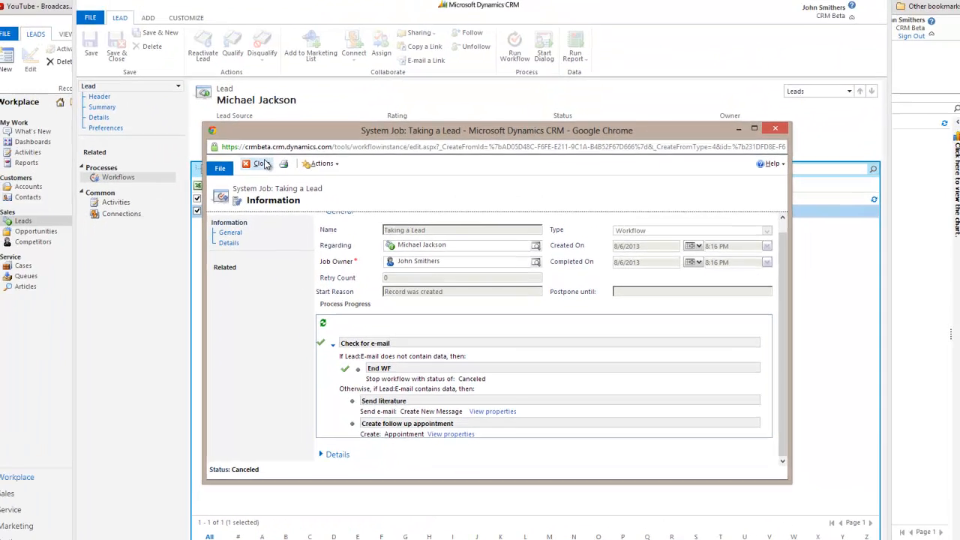
pyautogui.click(262, 164)
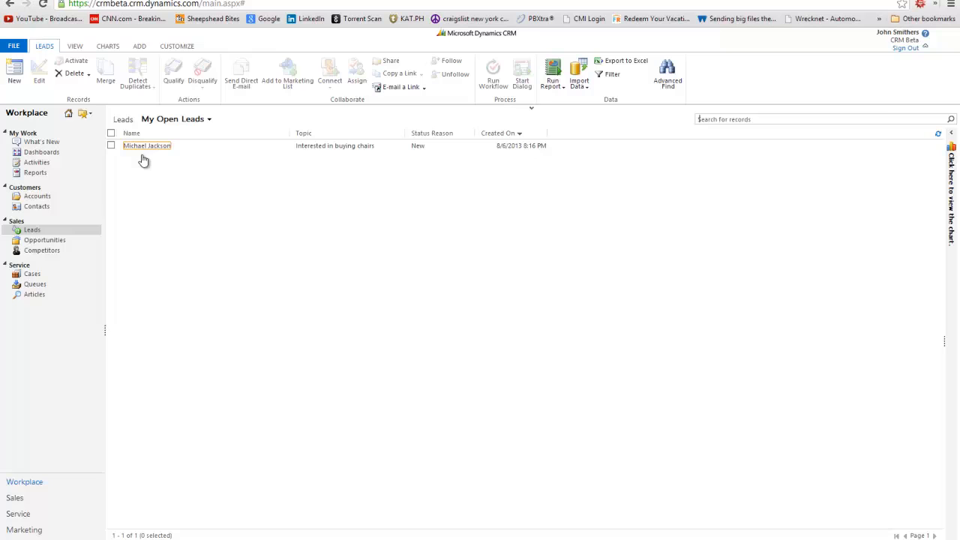
# Start a new lead with topic 'Interested in tables' and the lead's first and last name
pyautogui.click(13, 73)
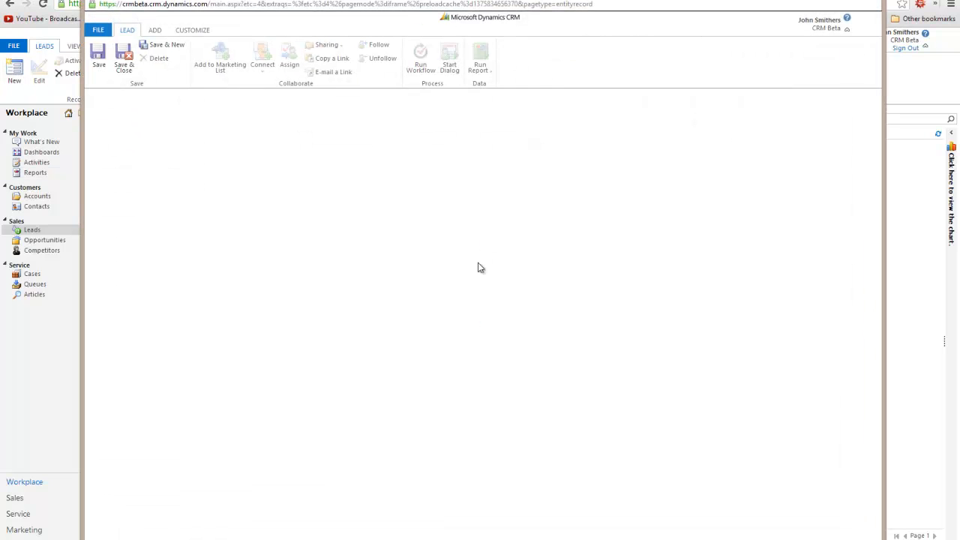
pyautogui.click(551, 314)
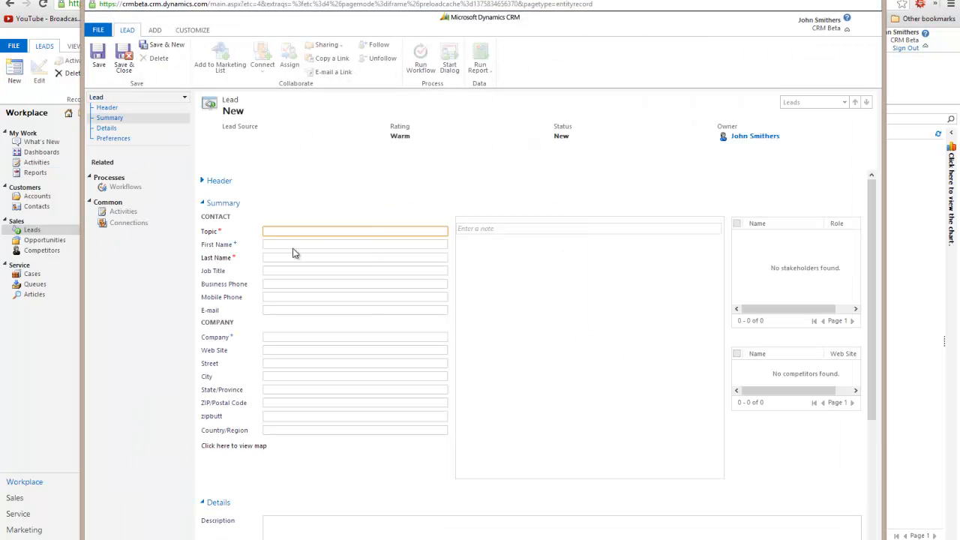
pyautogui.click(297, 234)
pyautogui.write('Interested in tables')
pyautogui.press('Tab')
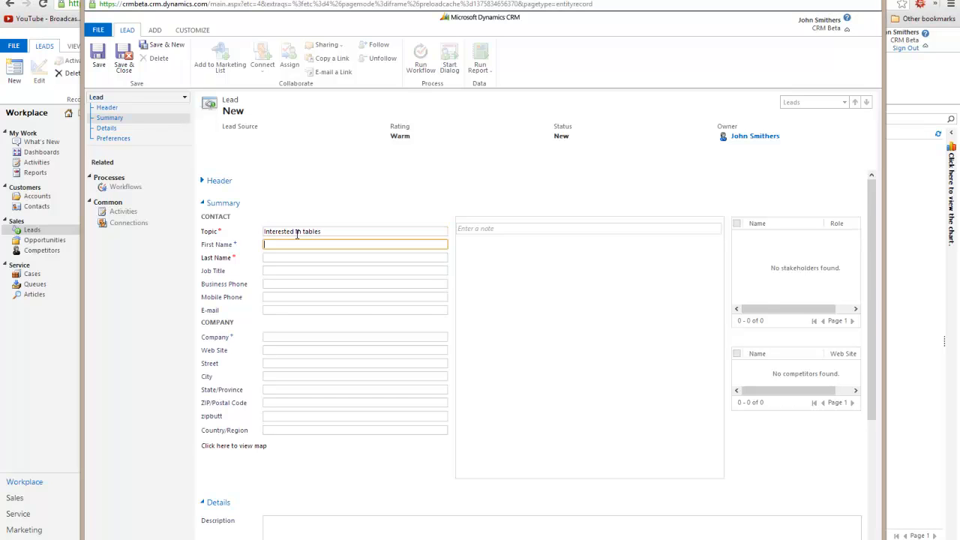
pyautogui.write('Janet')
pyautogui.press('Tab')
pyautogui.write('Jackson')
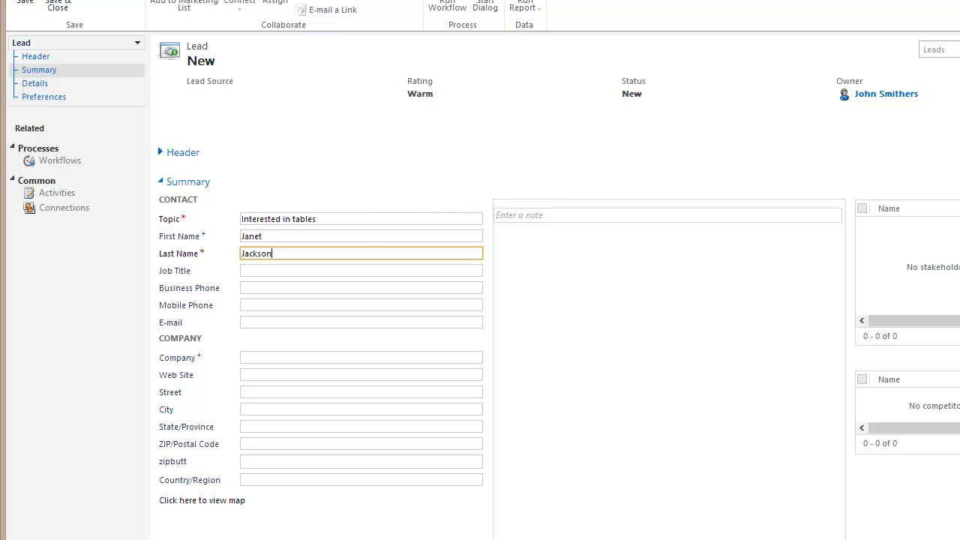
# Enter the lead's e-mail address and Save & Close the lead
pyautogui.click(284, 313)
pyautogui.click(285, 327)
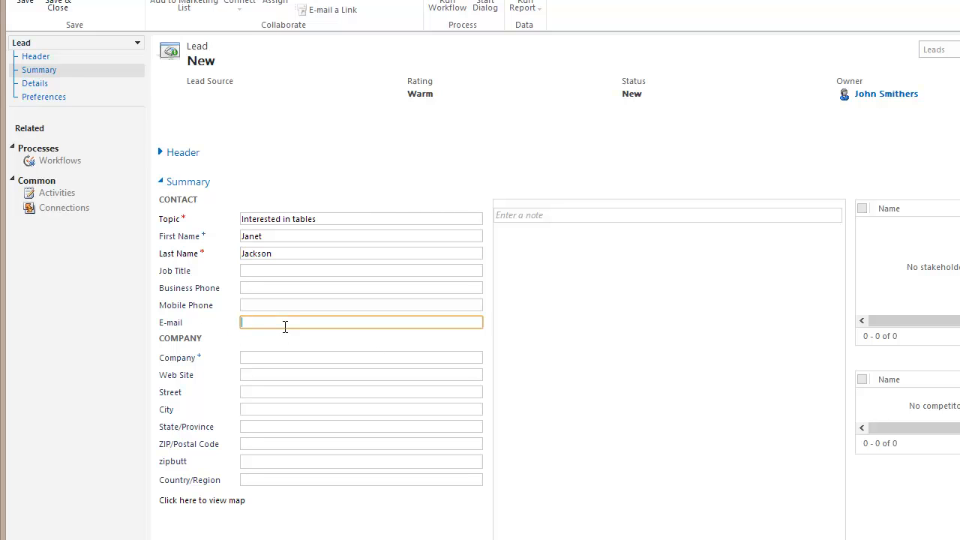
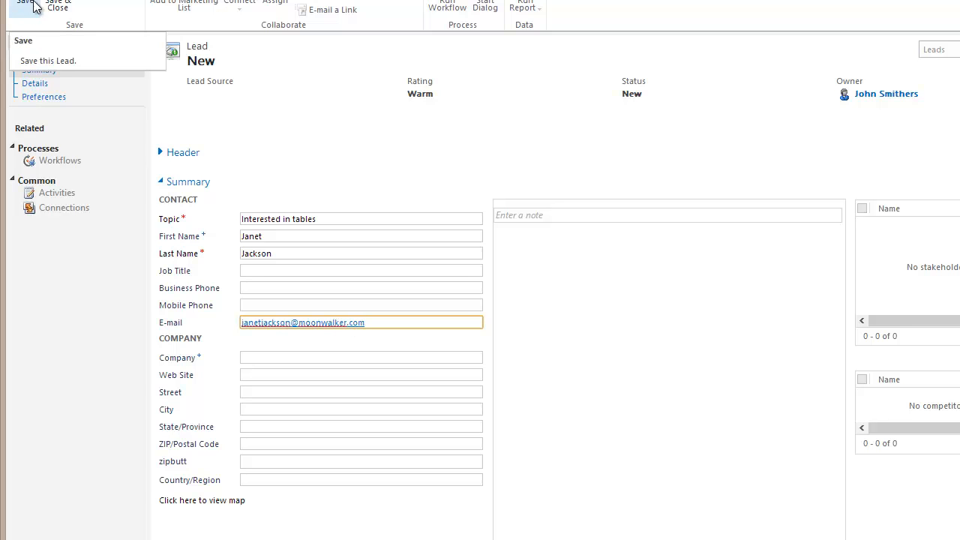
pyautogui.click(59, 3)
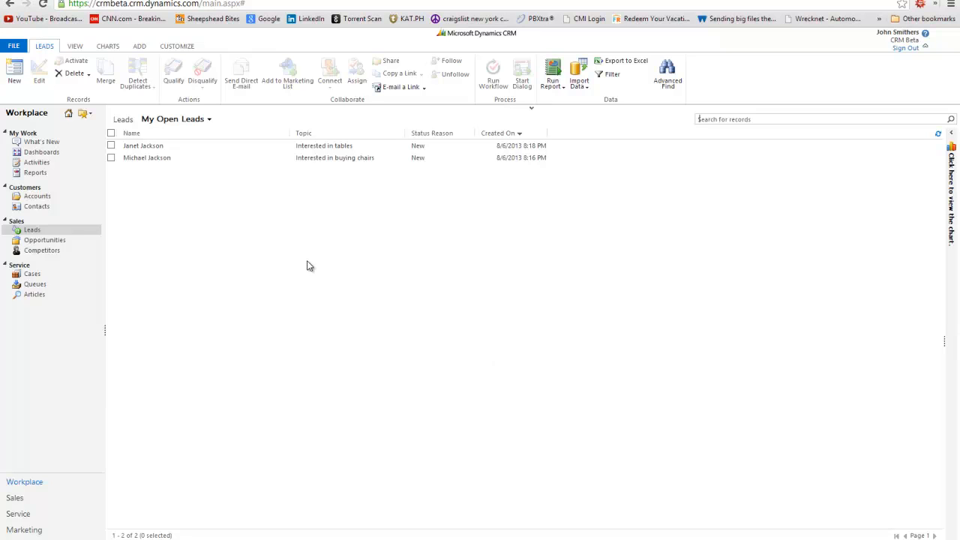
# Open the new lead and its Taking a Lead system job from Workflows
pyautogui.click(139, 146)
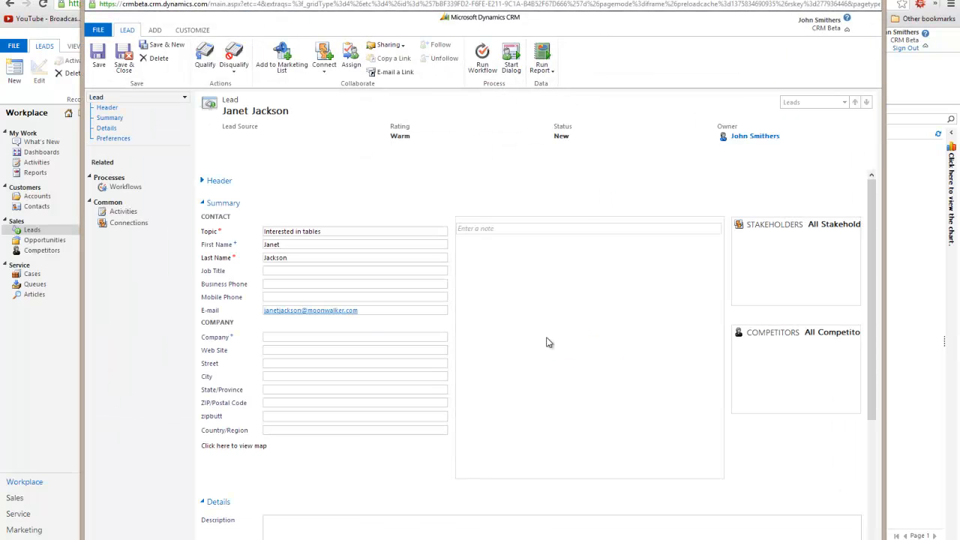
pyautogui.click(553, 313)
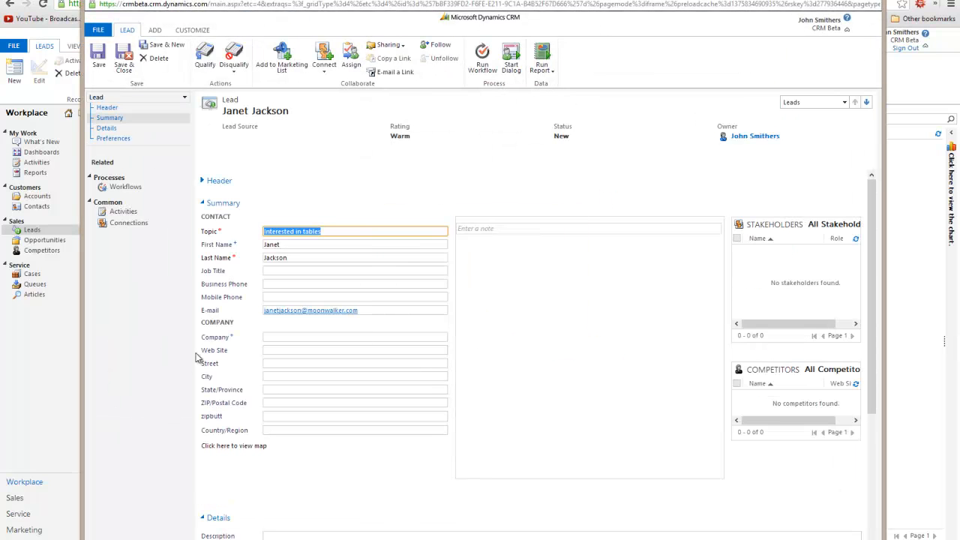
pyautogui.click(120, 188)
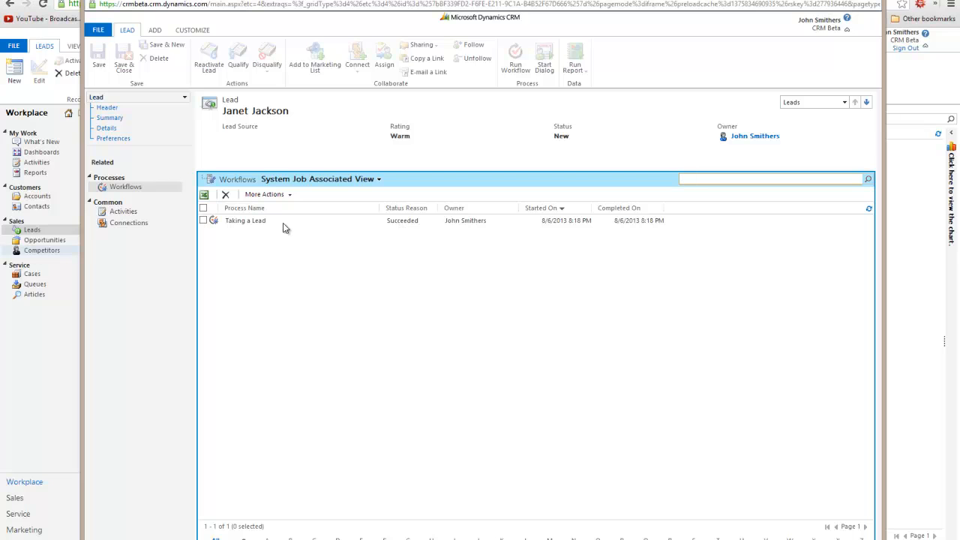
pyautogui.click(238, 221)
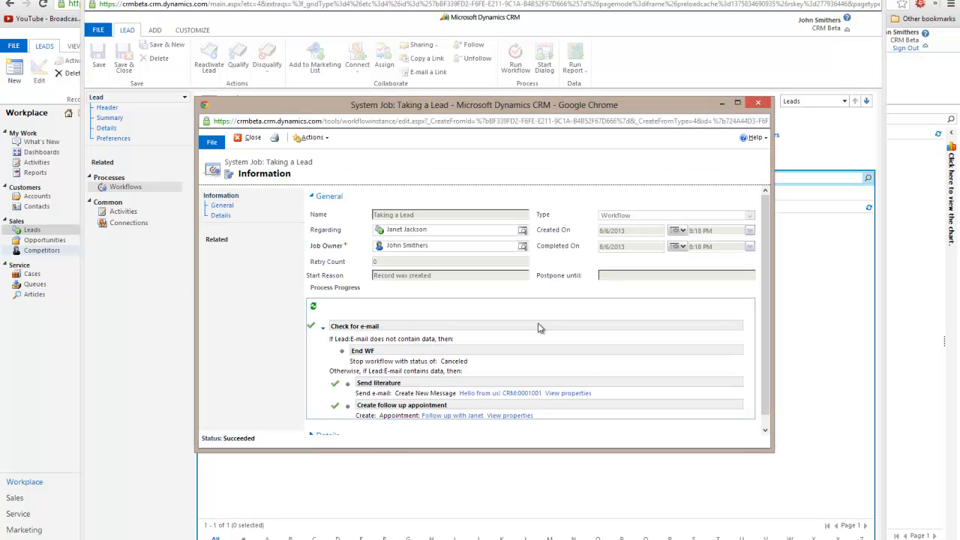
# Review the succeeded job, close it, and show the lead's activities
pyautogui.scroll(-1, 538, 323)
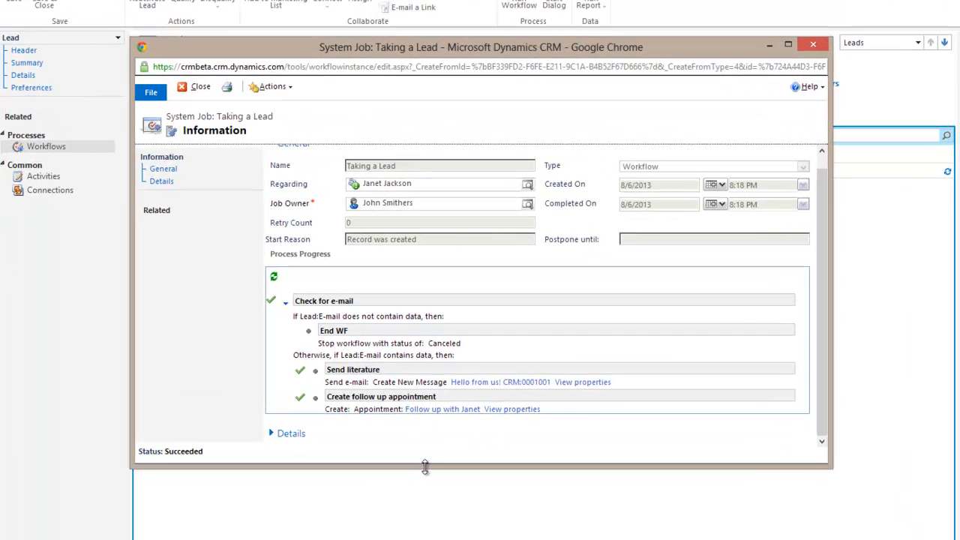
pyautogui.moveTo(439, 451); pyautogui.dragTo(441, 495)
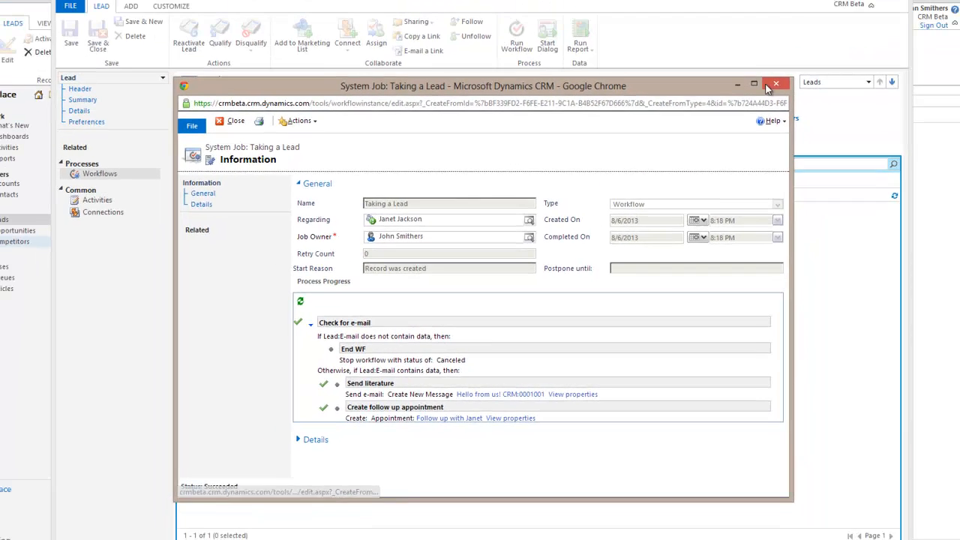
pyautogui.click(840, 17)
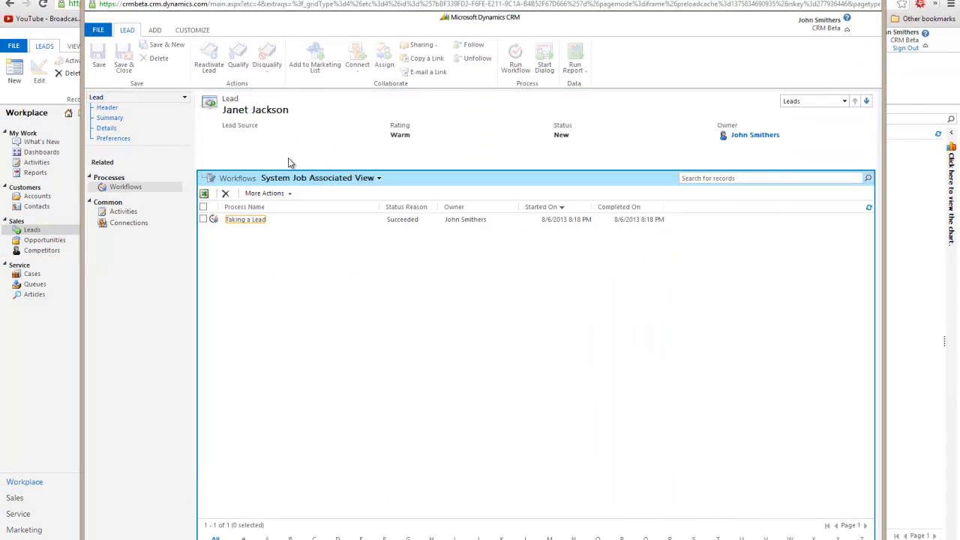
pyautogui.click(120, 211)
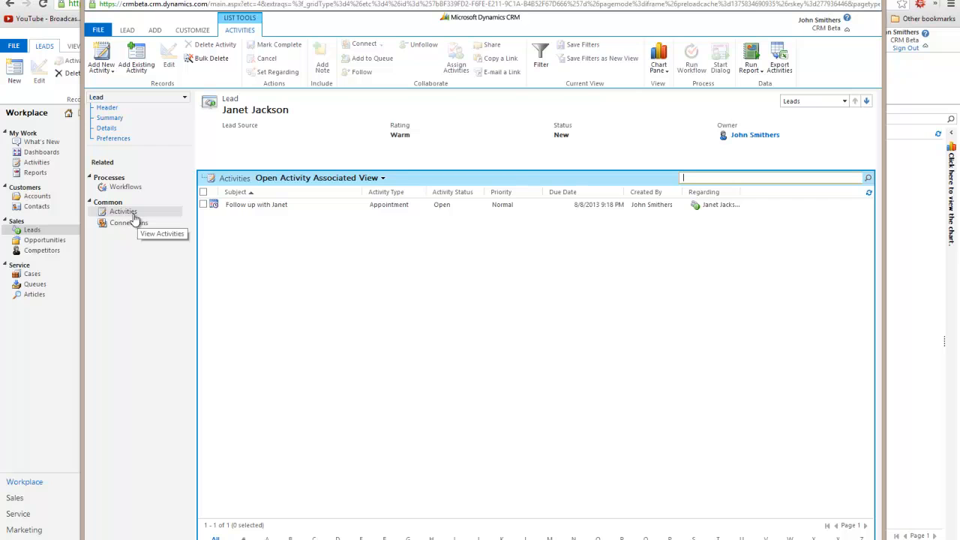
# Check the open follow-up appointment, then switch the activities view to Closed Activities
pyautogui.click(123, 216)
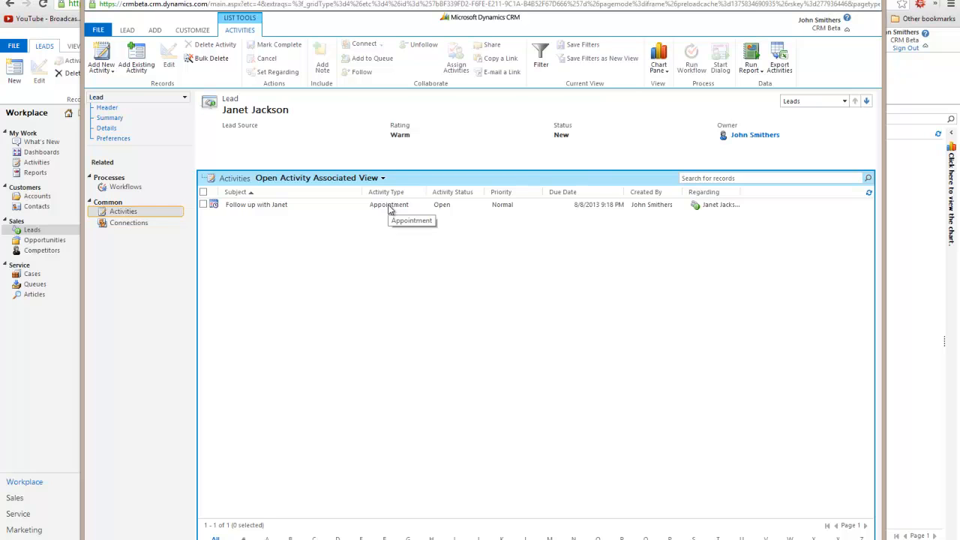
pyautogui.click(583, 210)
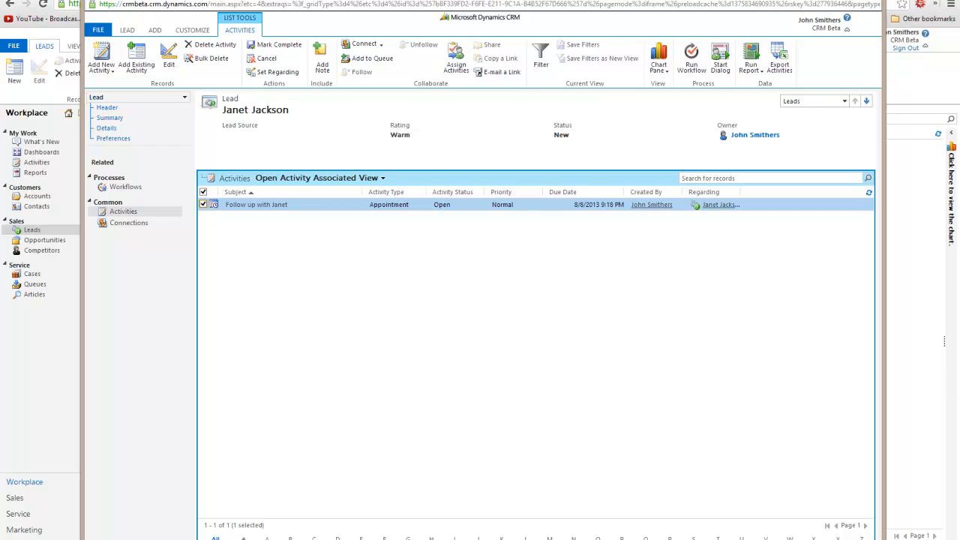
pyautogui.moveTo(944, 341)
pyautogui.click(308, 180)
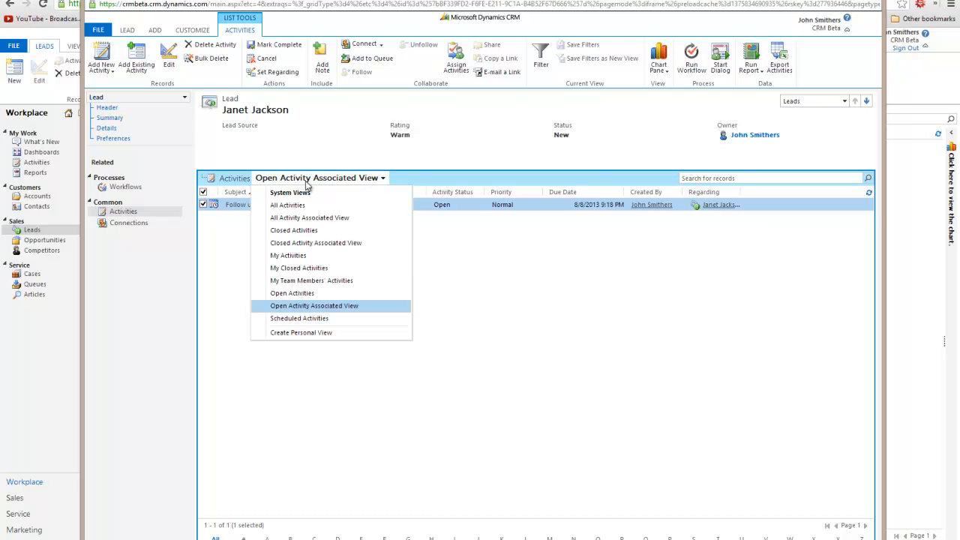
pyautogui.click(310, 231)
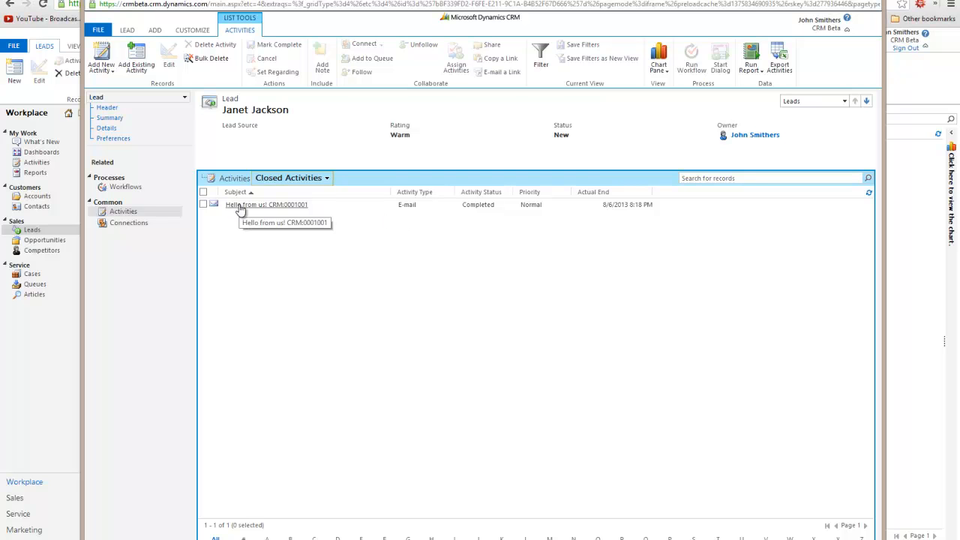
# Open and review the completed 'Hello from us! CRM:0001001' e-mail, then close it
pyautogui.click(270, 207)
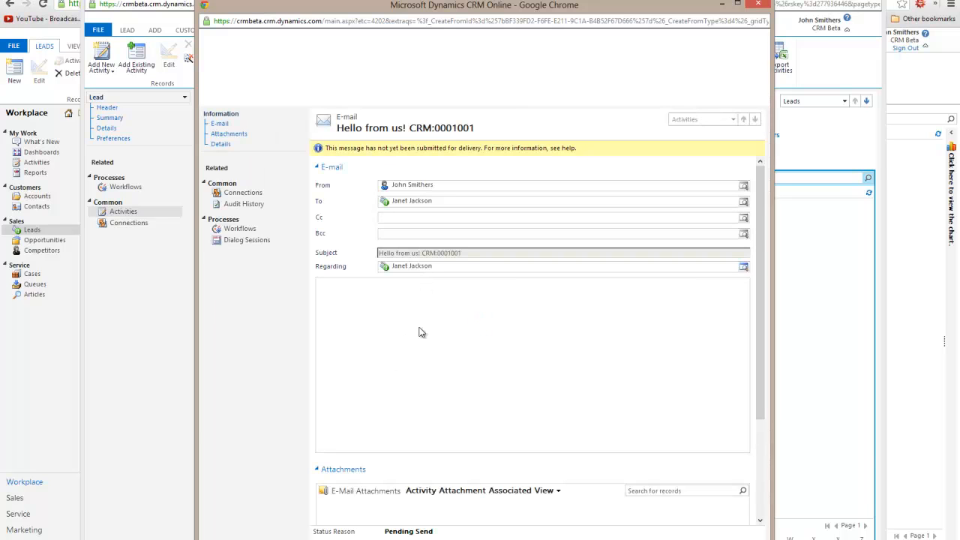
pyautogui.scroll(-2, 431, 303)
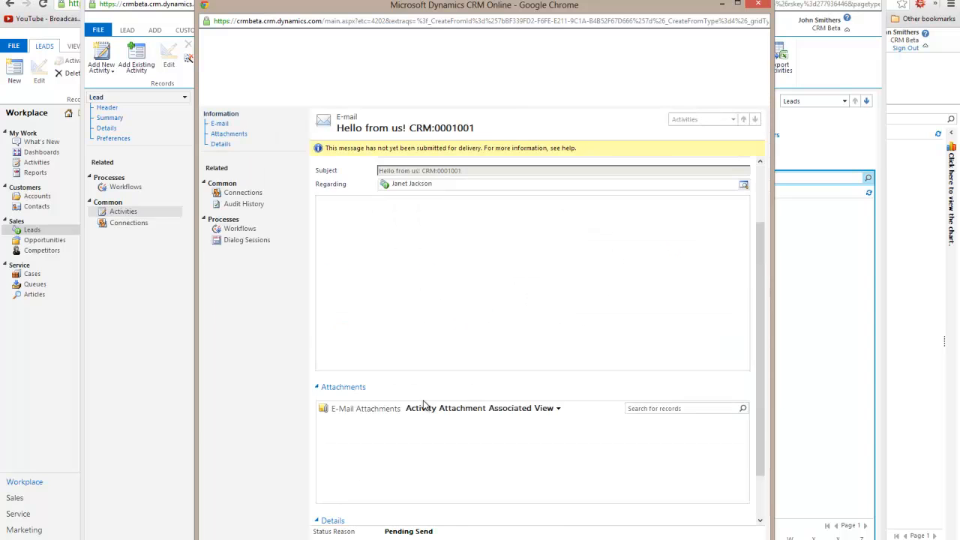
pyautogui.scroll(2, 423, 405)
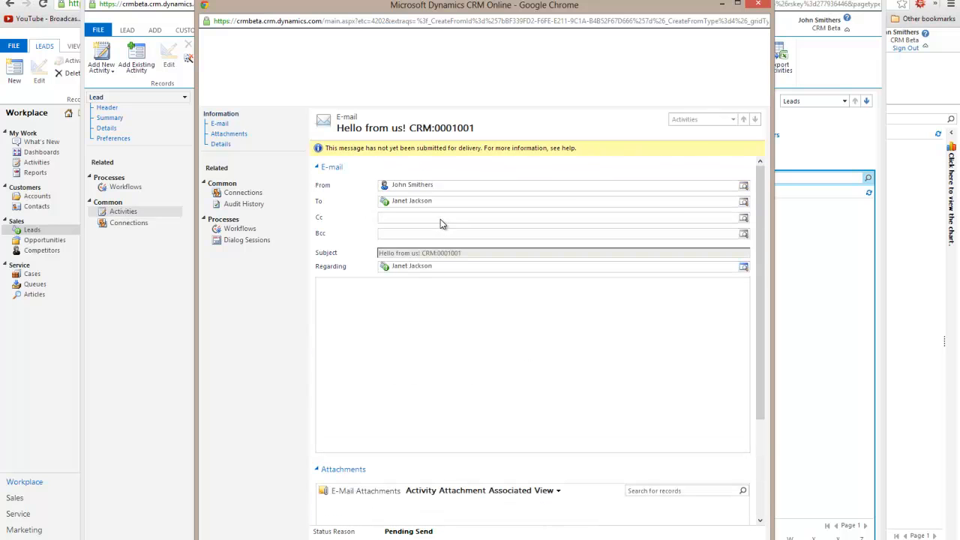
pyautogui.scroll(-1, 503, 364)
pyautogui.scroll(1, 503, 364)
pyautogui.click(758, 5)
pyautogui.click(262, 204)
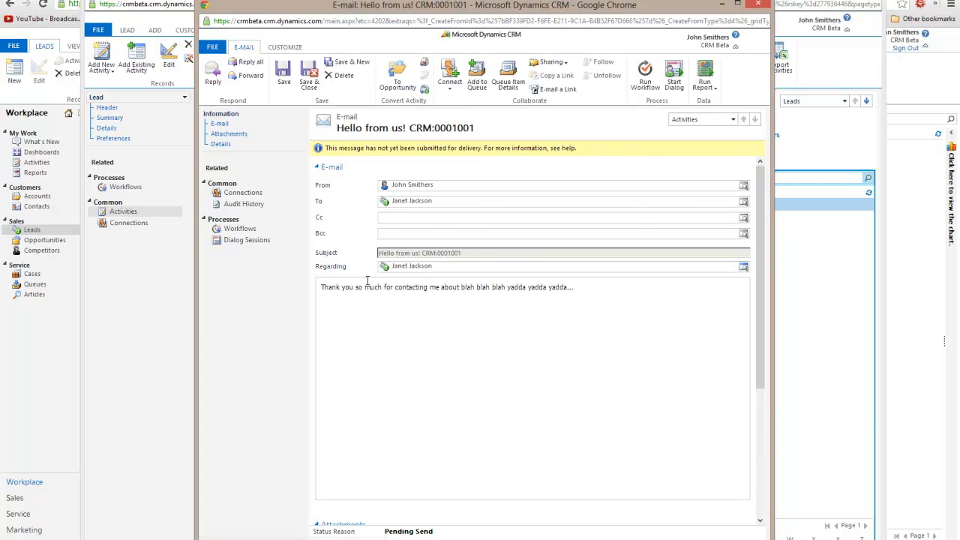
pyautogui.scroll(-2, 582, 295)
pyautogui.scroll(3, 582, 296)
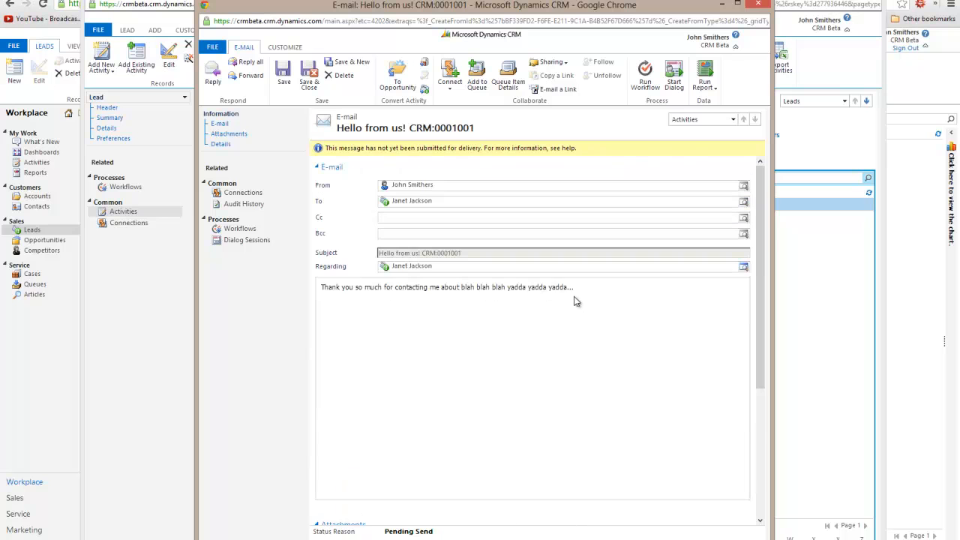
pyautogui.click(756, 6)
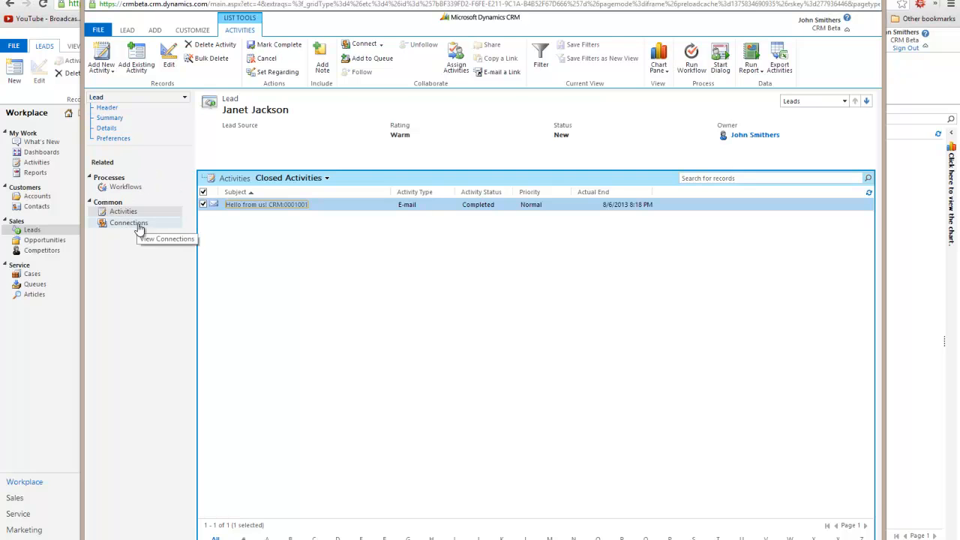
# Switch the lead's activities view to All Activities to confirm the e-mail and appointment, then close the lead
pyautogui.click(284, 183)
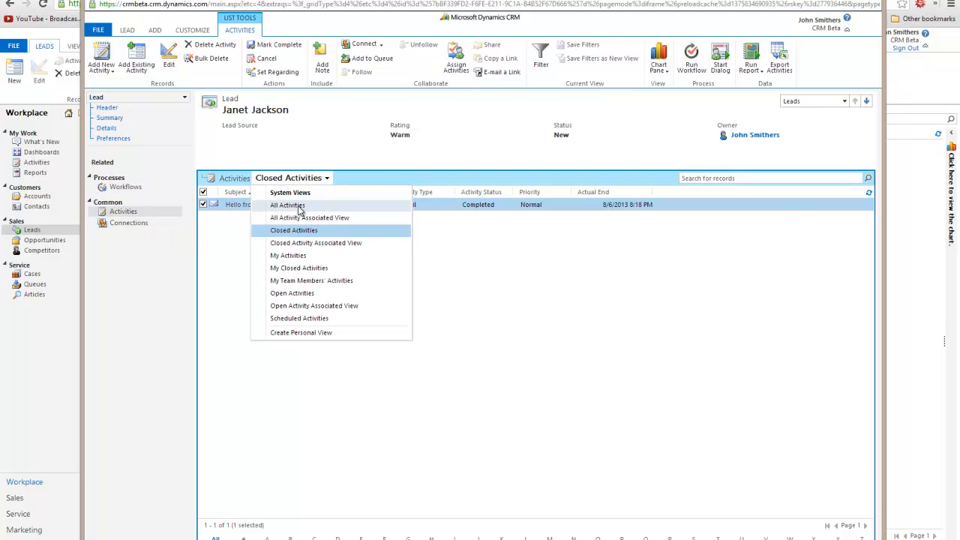
pyautogui.click(298, 214)
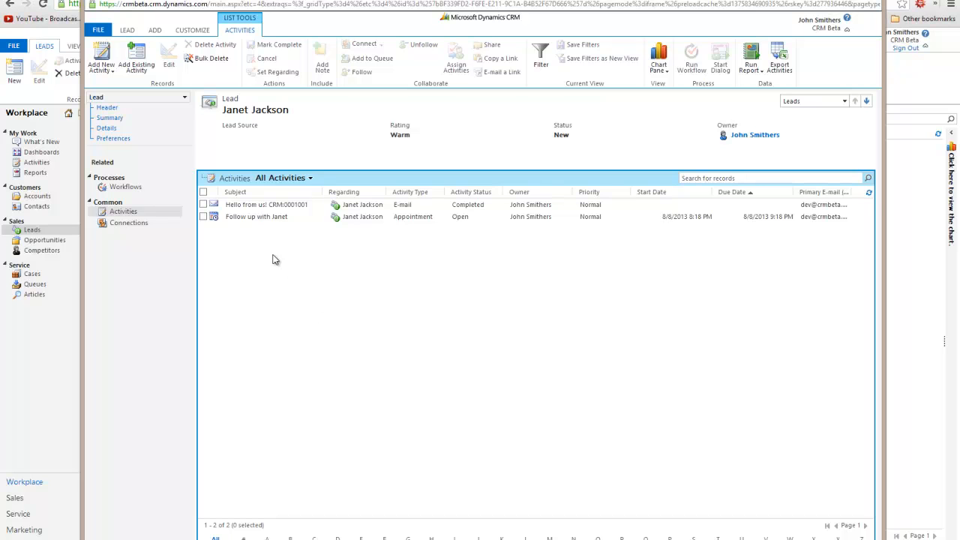
pyautogui.click(869, 0)
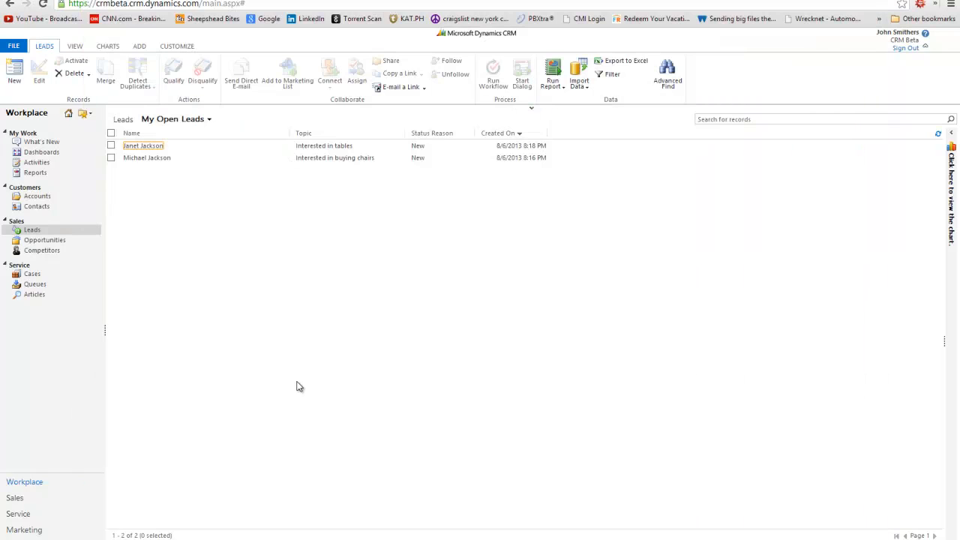
# Refresh My Open Leads, then open the Taking a Lead workflow from Settings' Processes list
pyautogui.click(27, 230)
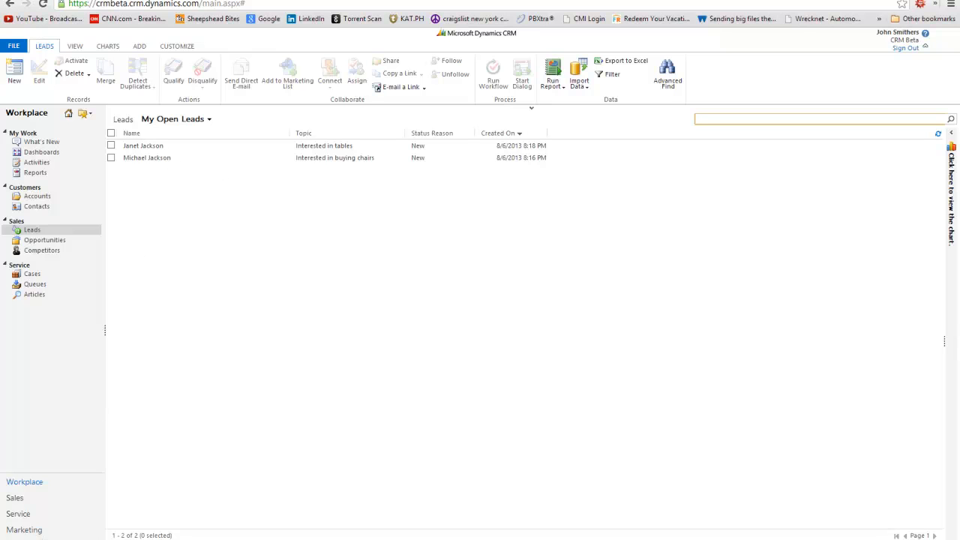
pyautogui.click(45, 539)
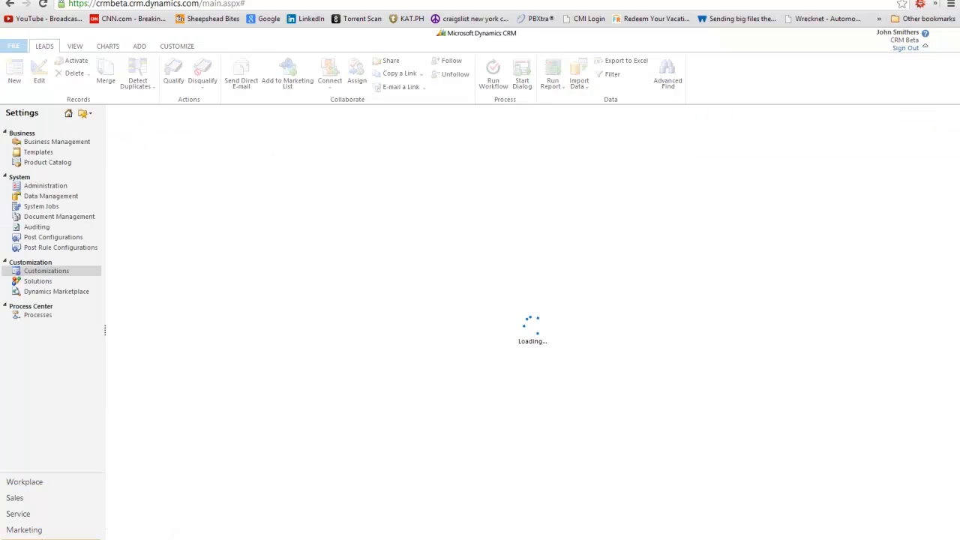
pyautogui.click(39, 318)
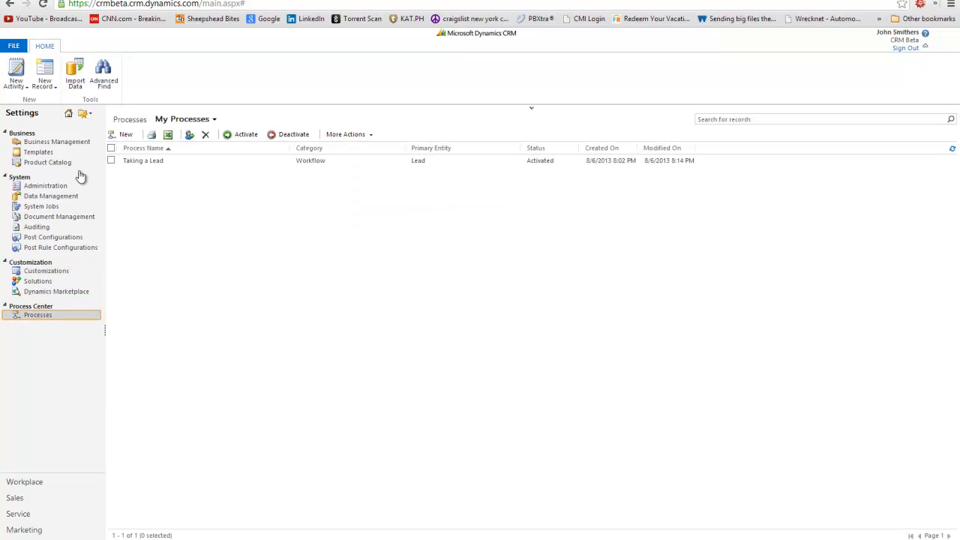
pyautogui.click(135, 161)
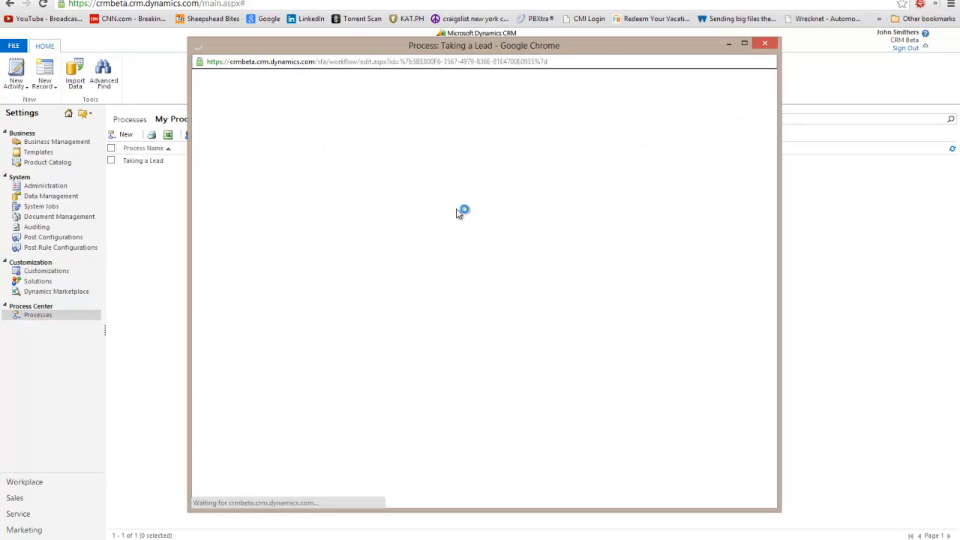